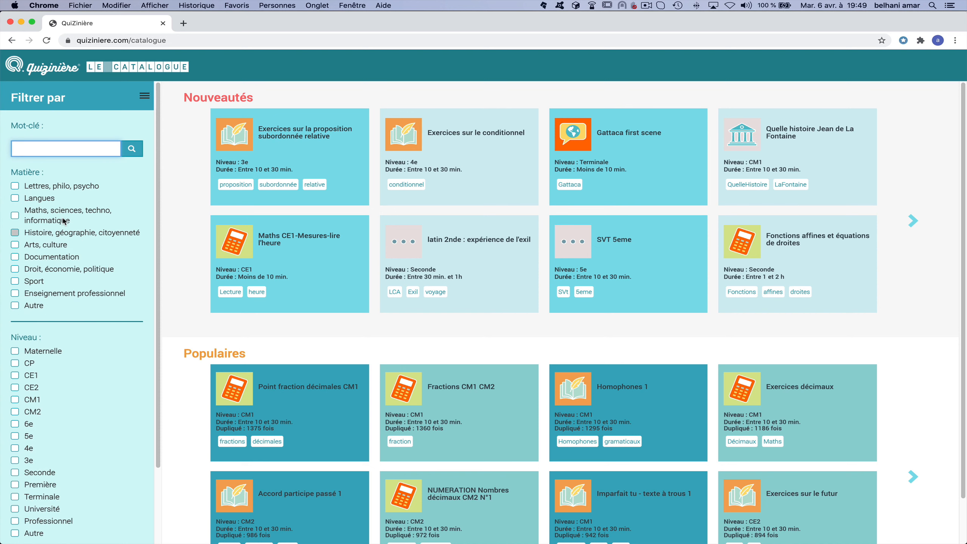
Search the catalogue for the keyword 'statistique' and browse more of the popular results.
left_click(46, 149)
type("statistique")
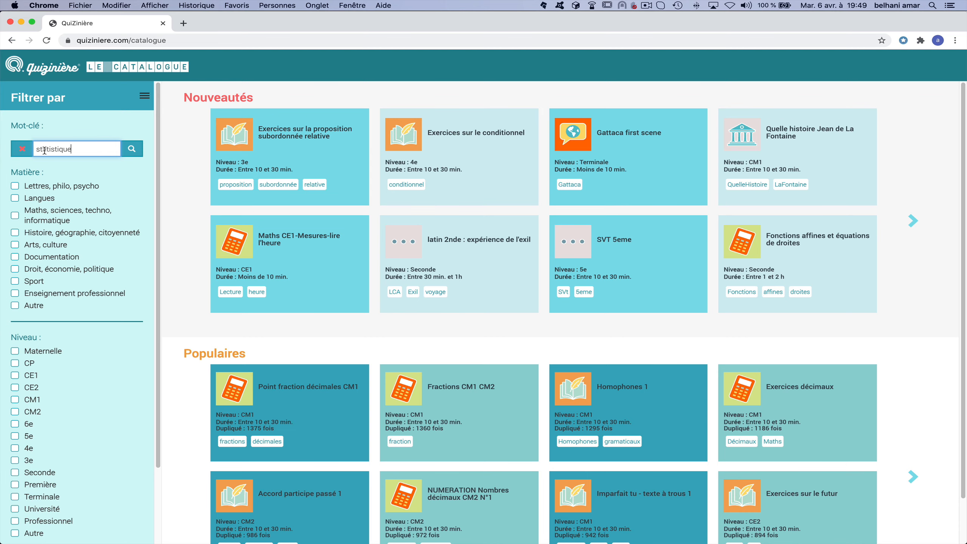
key("Return")
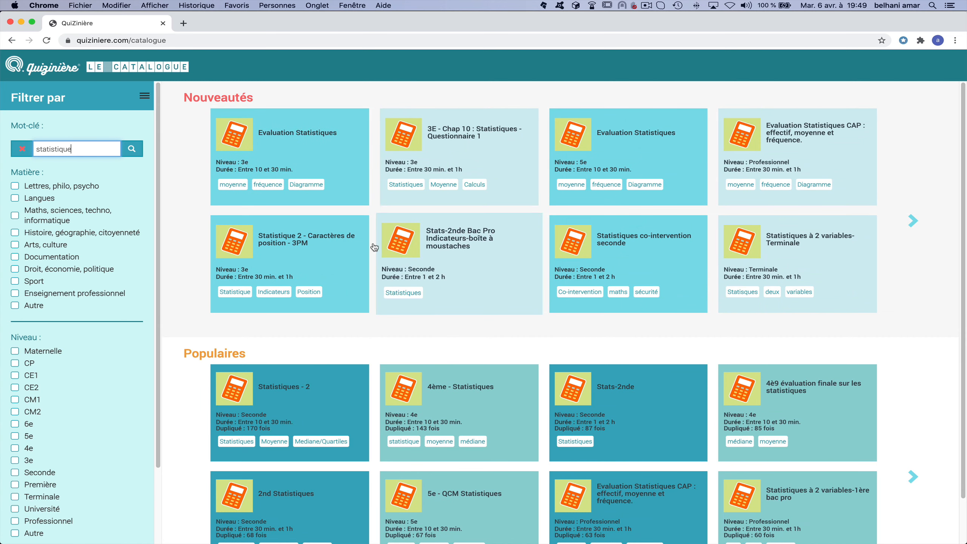
left_click(911, 481)
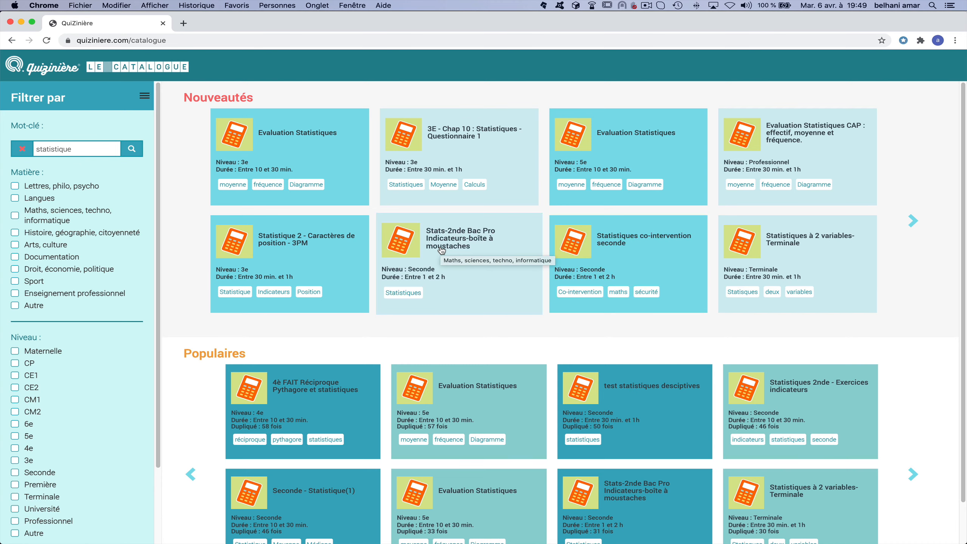
Preview the Stats-2nde Bac Pro box-plot quiz, duplicate it into your models, then close the preview.
left_click(441, 250)
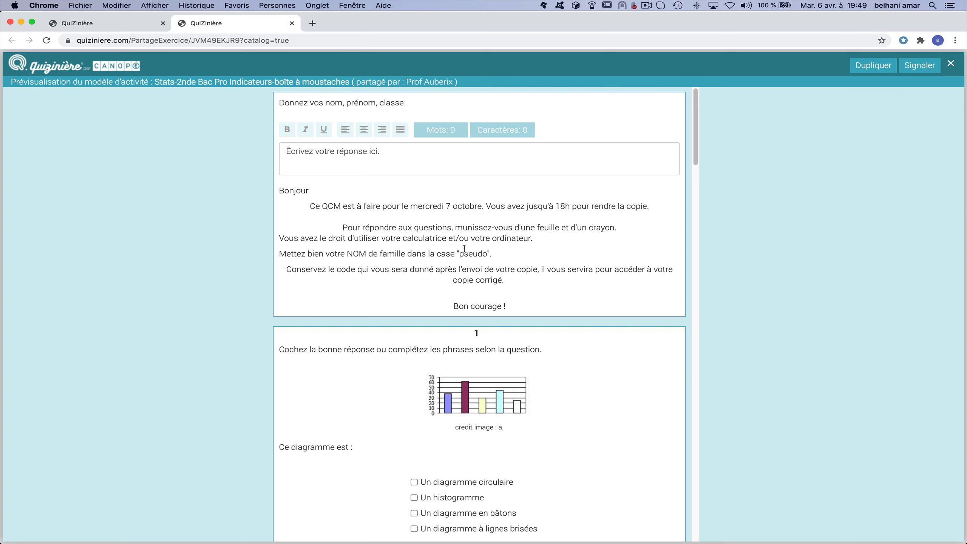
scroll(464, 248, "down", 2)
scroll(465, 249, "up", 2)
scroll(500, 251, "down", 7)
scroll(500, 253, "down", 6)
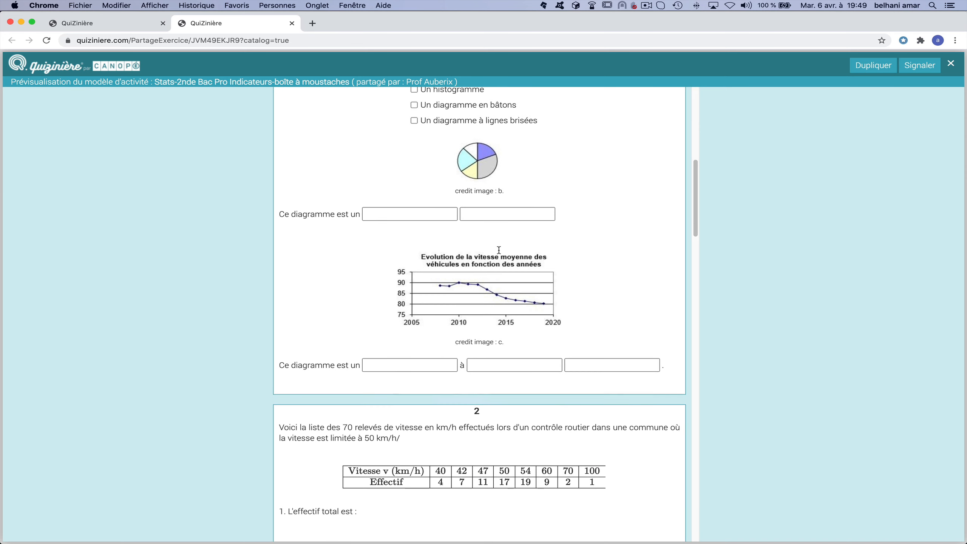
scroll(498, 250, "down", 19)
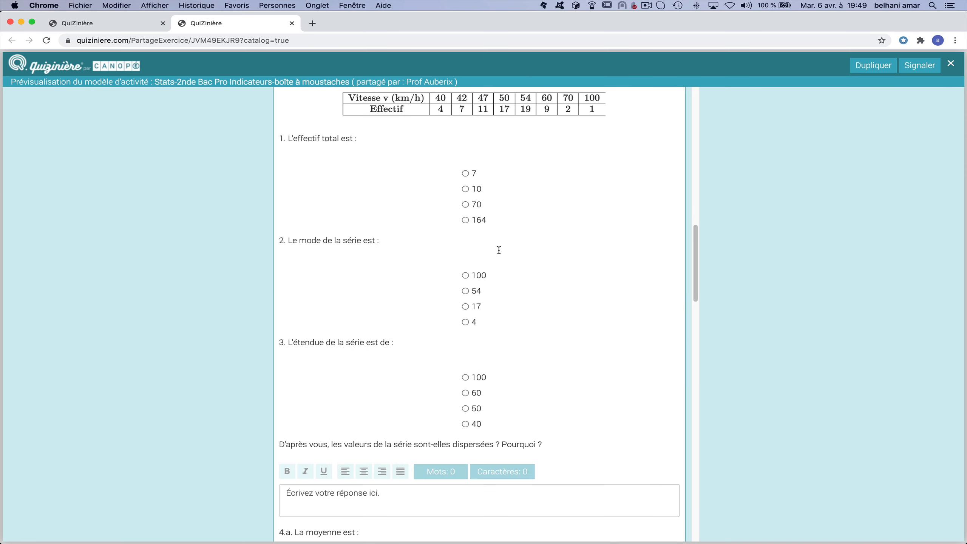
scroll(498, 250, "down", 20)
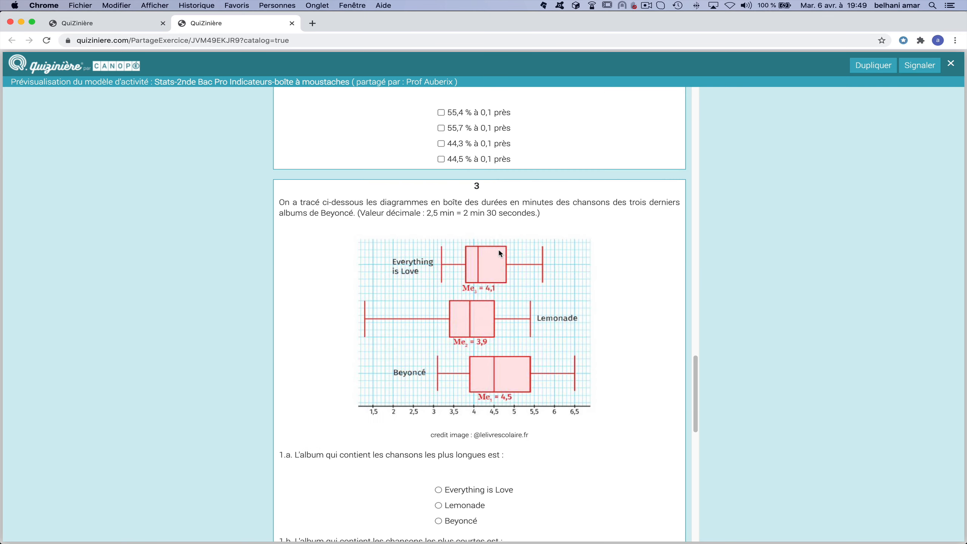
scroll(500, 253, "down", 3)
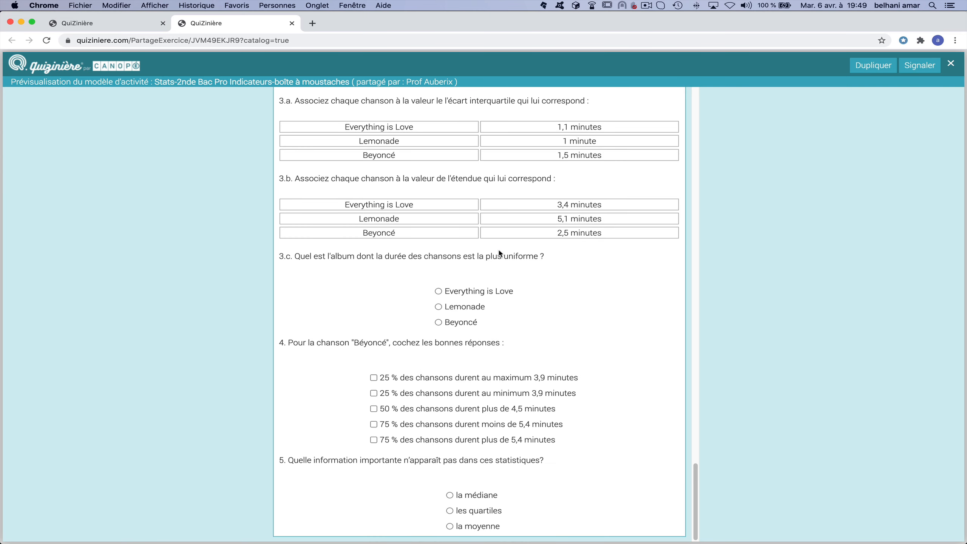
scroll(500, 253, "up", 20)
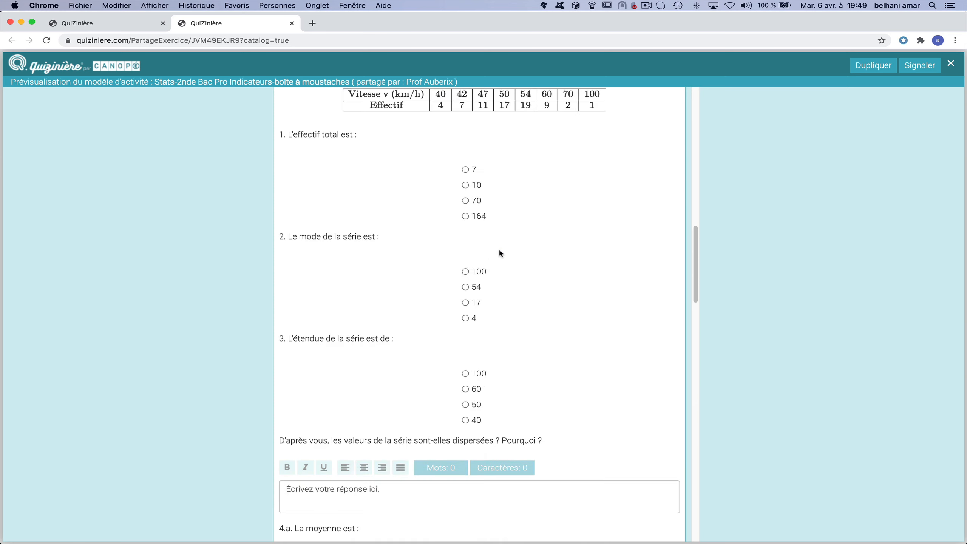
scroll(500, 253, "up", 20)
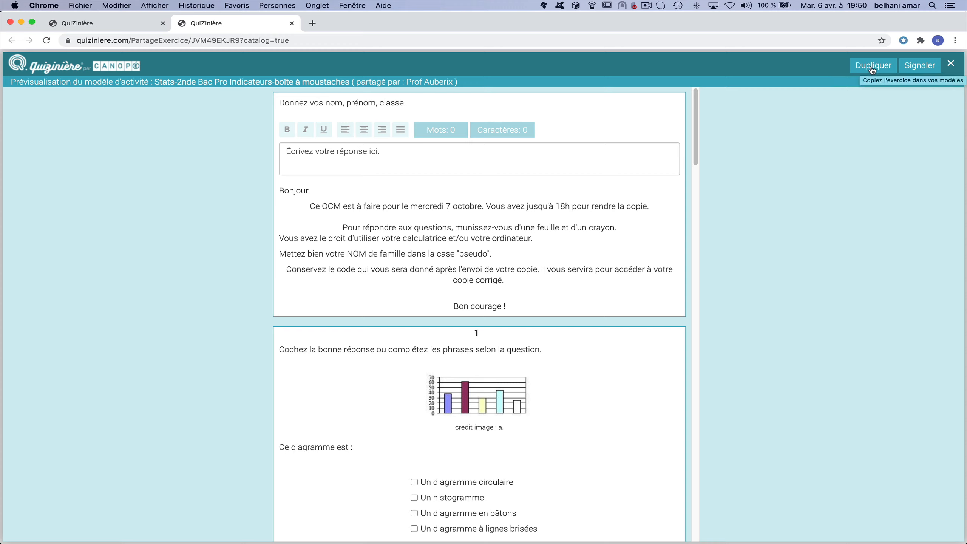
left_click(872, 69)
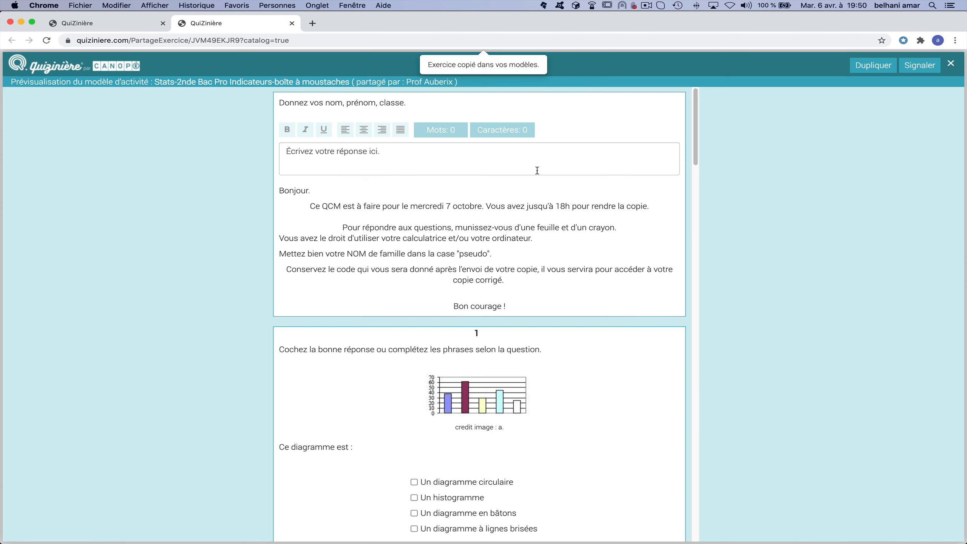
key("super+w")
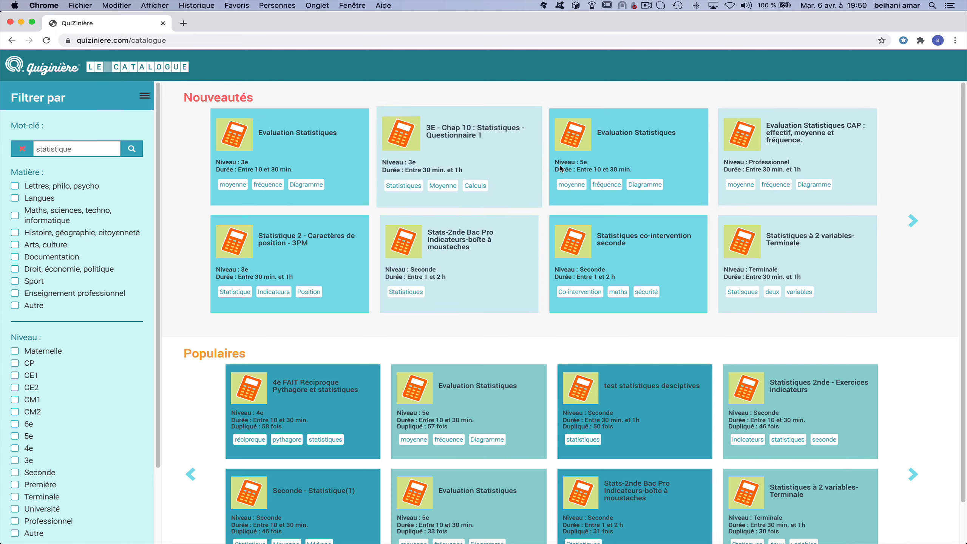
Go to quiziniere.com, enter the teacher space, and open the copied Stats-2nde Bac Pro quiz for editing.
mouse_move(269, 29)
left_mouse_down()
mouse_move(354, 60)
mouse_move(322, 129)
mouse_move(288, 61)
mouse_move(245, 34)
mouse_move(258, 24)
left_mouse_up()
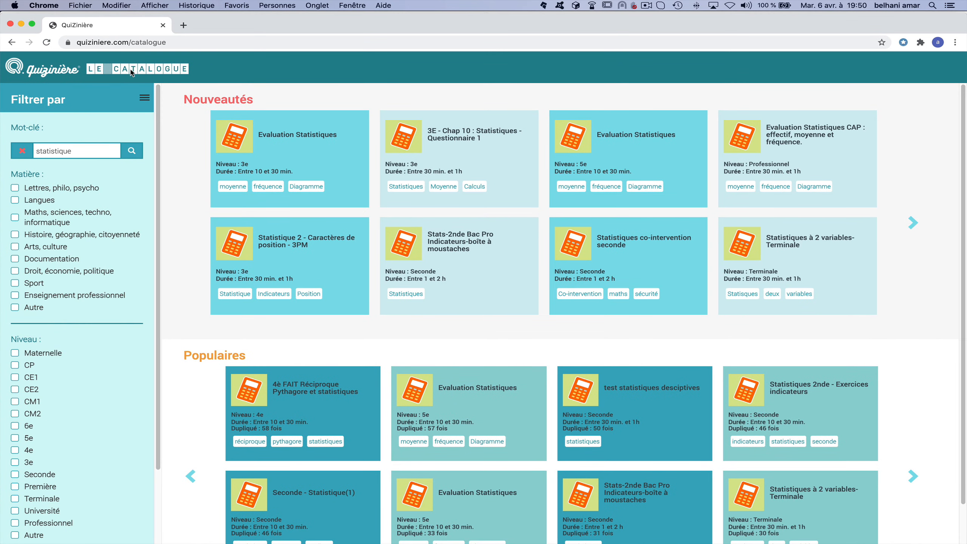
double_click(140, 42)
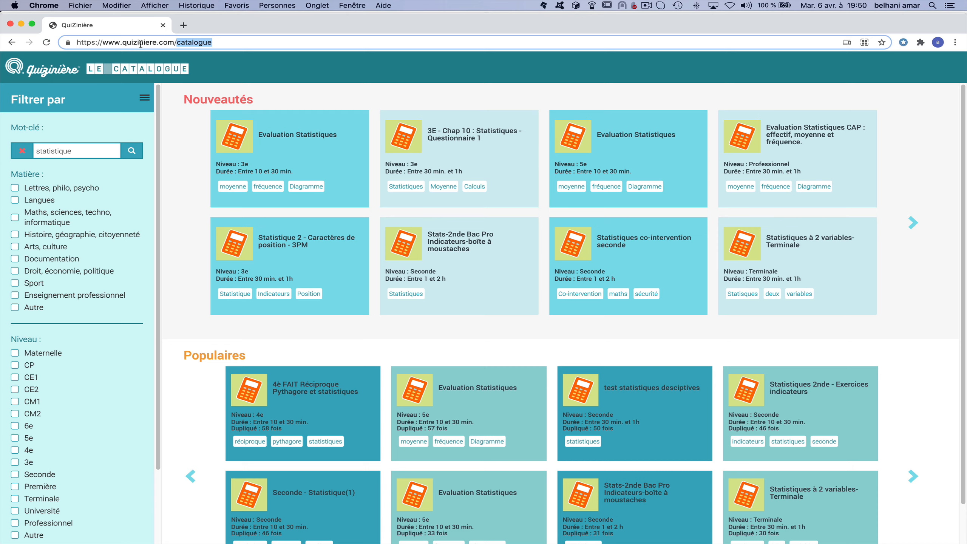
key("BackSpace")
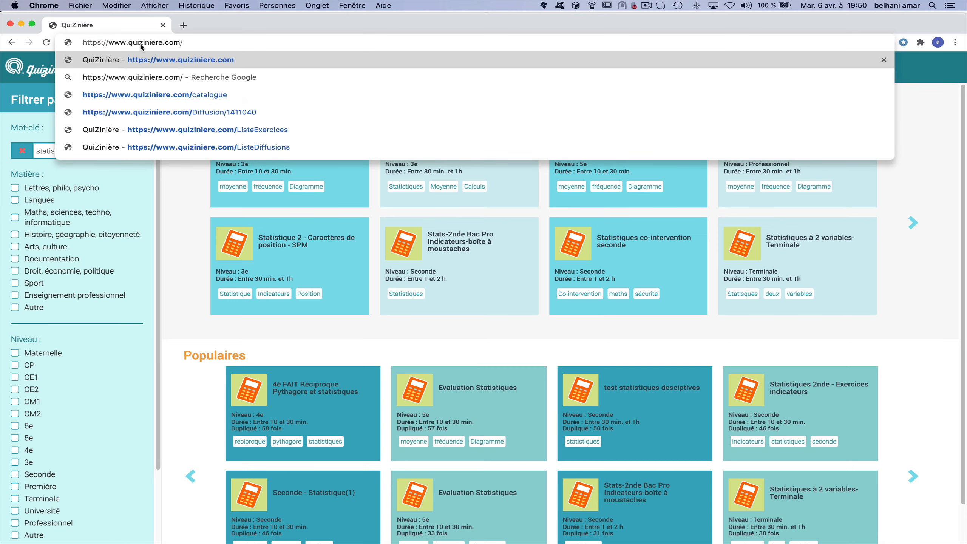
key("Return")
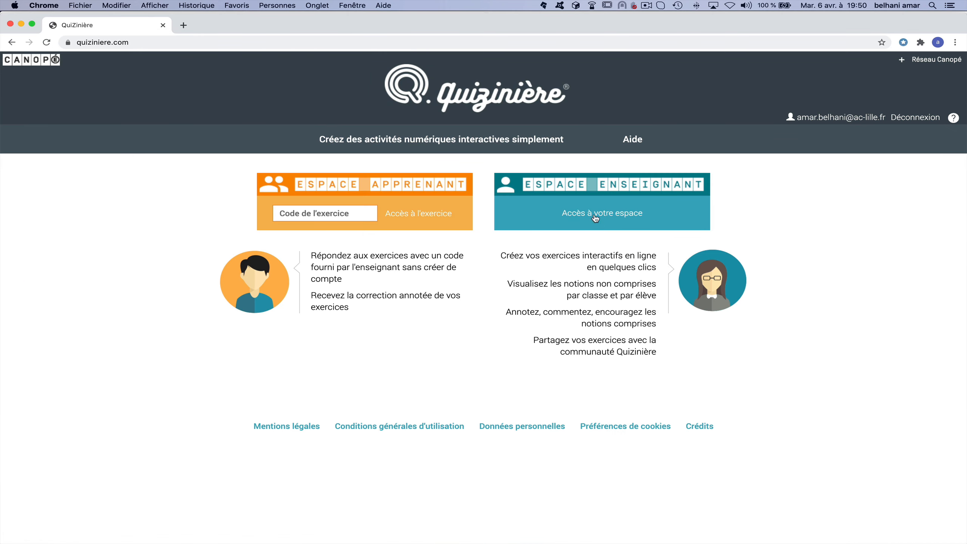
left_click(596, 219)
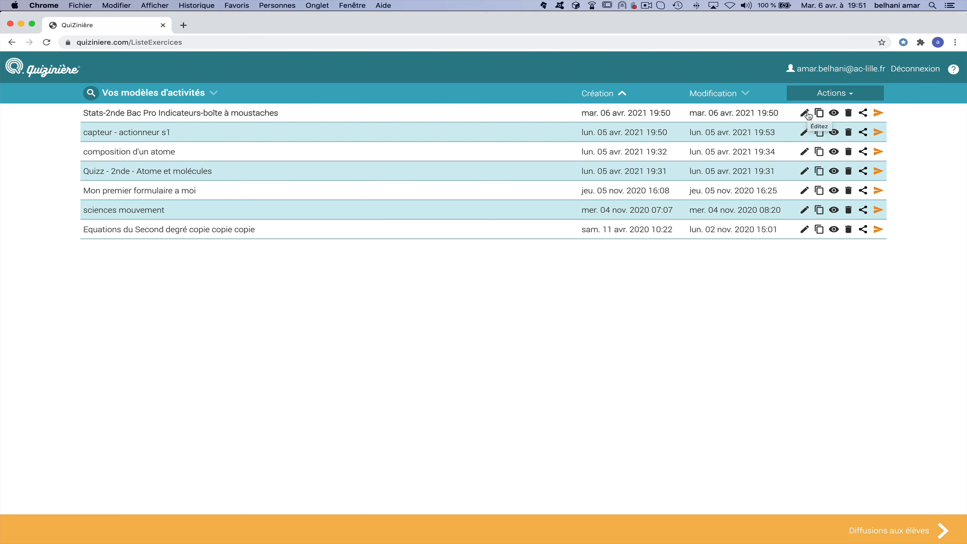
left_click(805, 113)
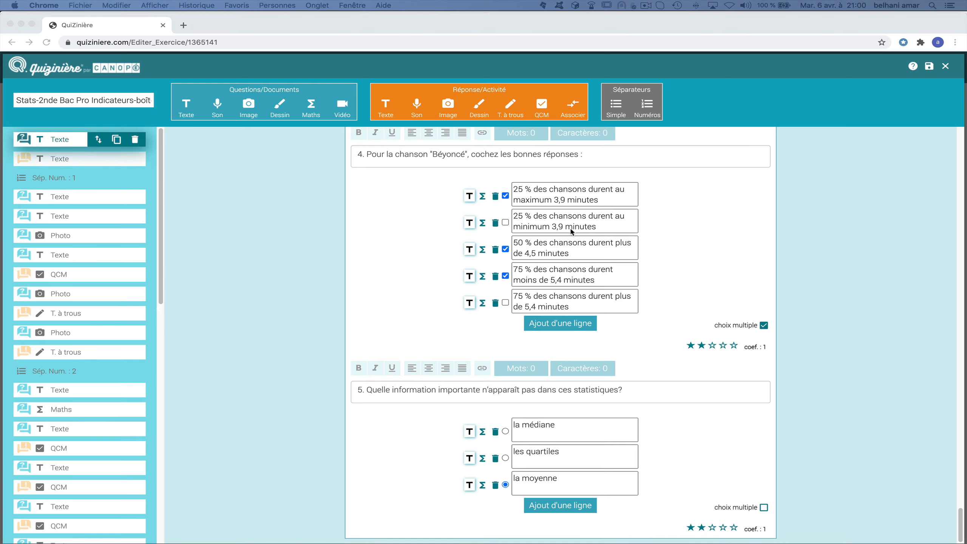
Scroll the editor back up to the top of the copied statistics quiz.
scroll(500, 237, "up", 10)
scroll(500, 236, "up", 15)
scroll(504, 227, "up", 20)
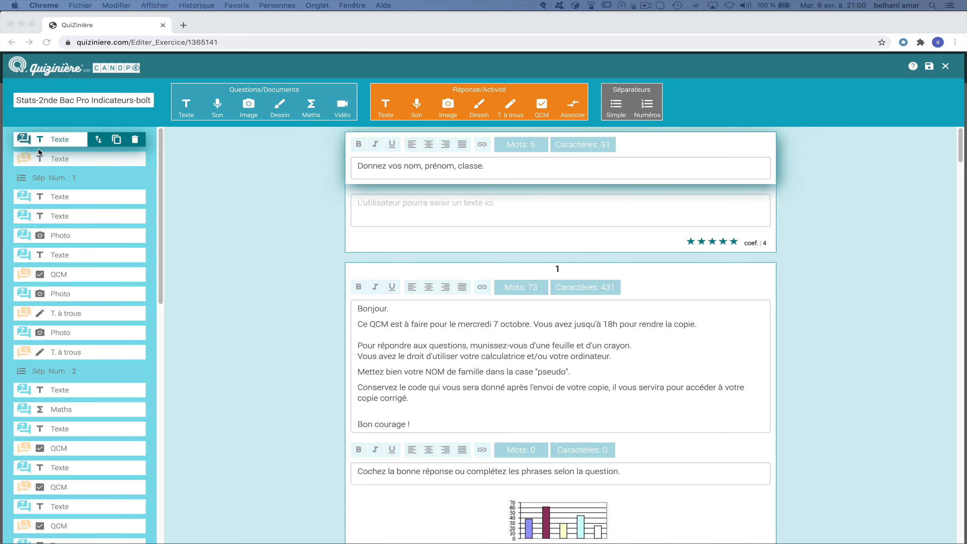
Step through the name question, Bonjour intro, question 1 text and bar chart to the pie chart block.
left_click(50, 159)
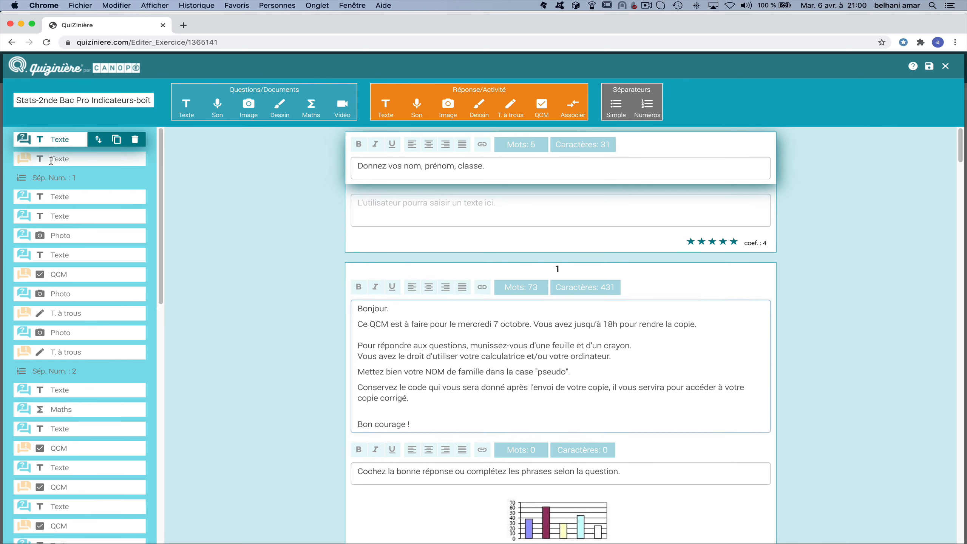
left_click(51, 161)
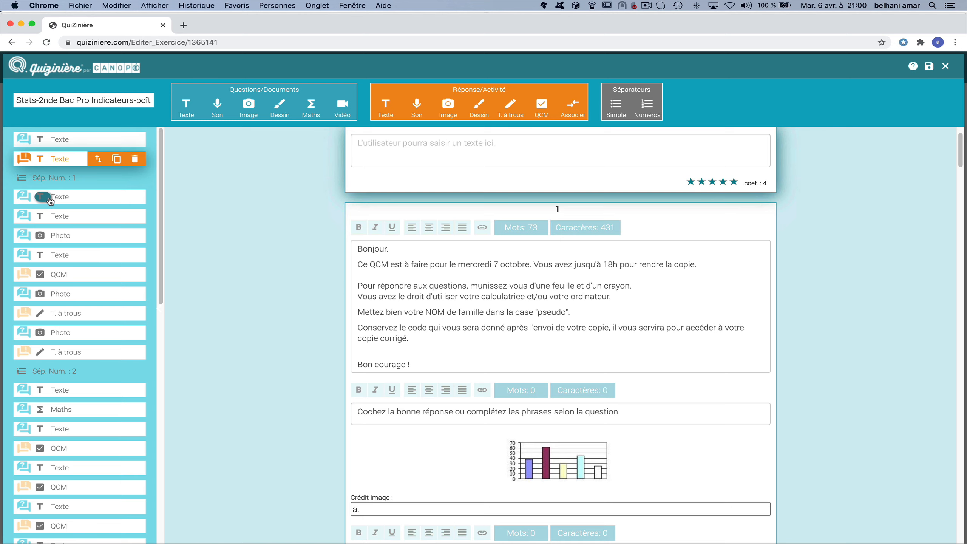
left_click(50, 198)
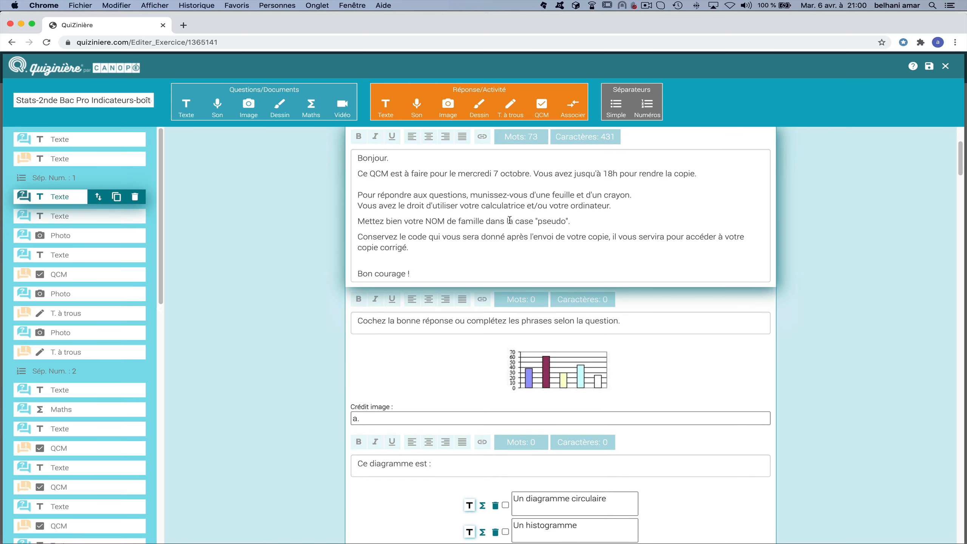
left_click(72, 138)
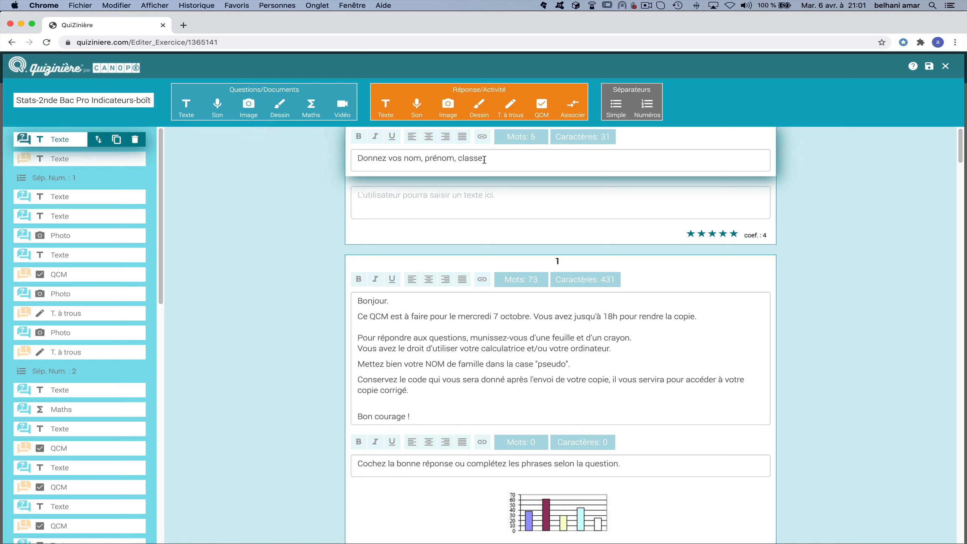
left_click(108, 159)
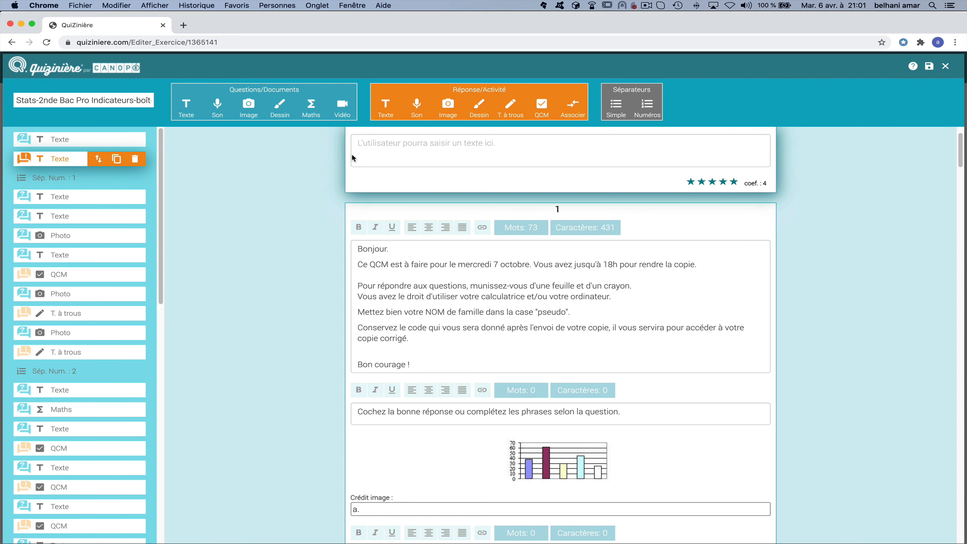
left_click(105, 144)
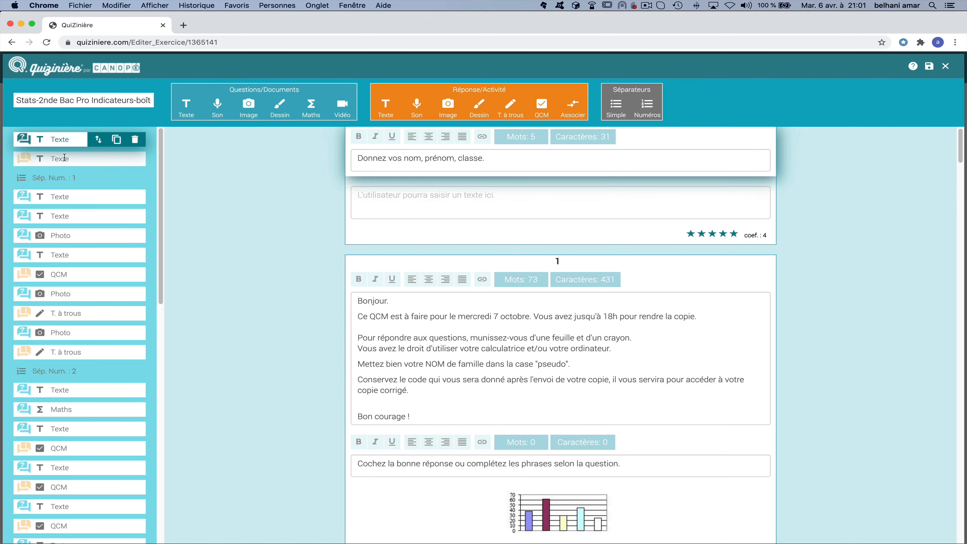
left_click(63, 197)
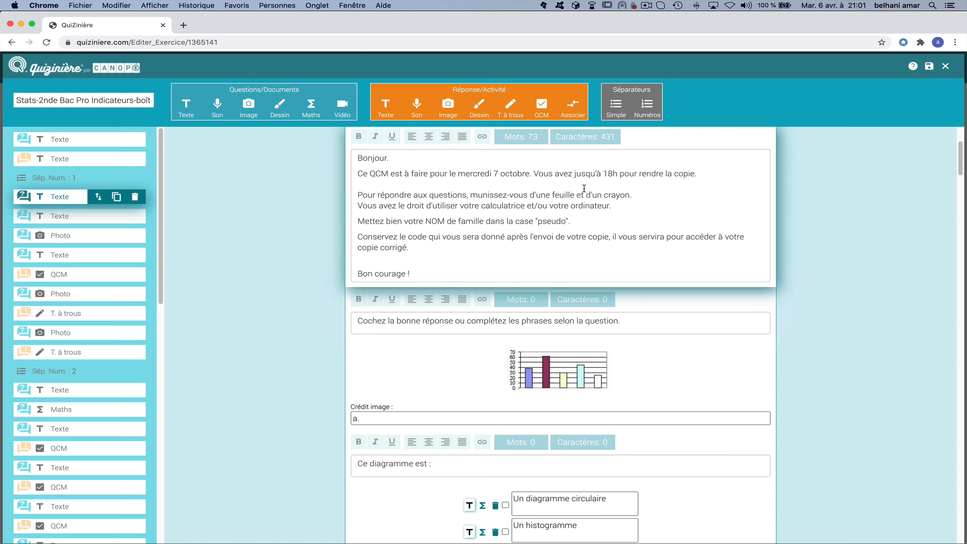
left_click(83, 216)
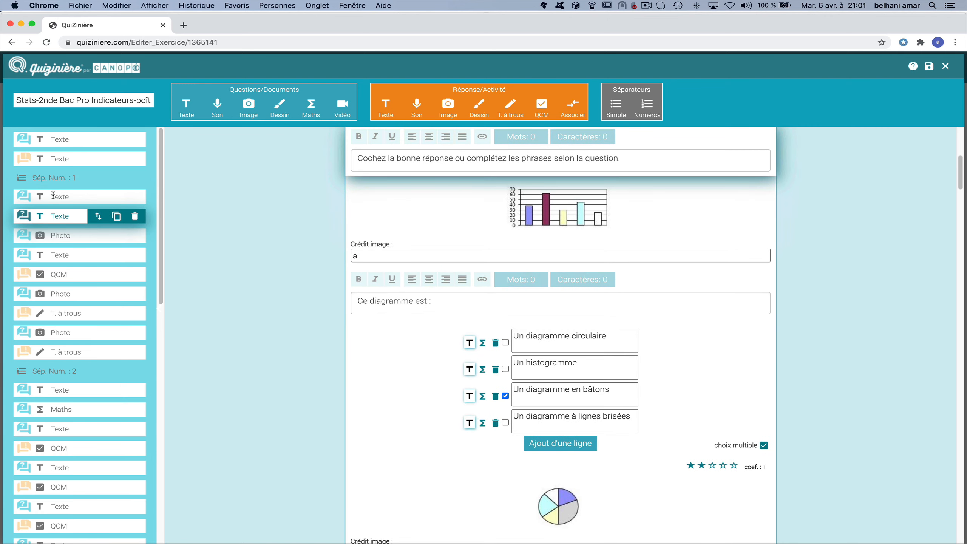
left_click(51, 237)
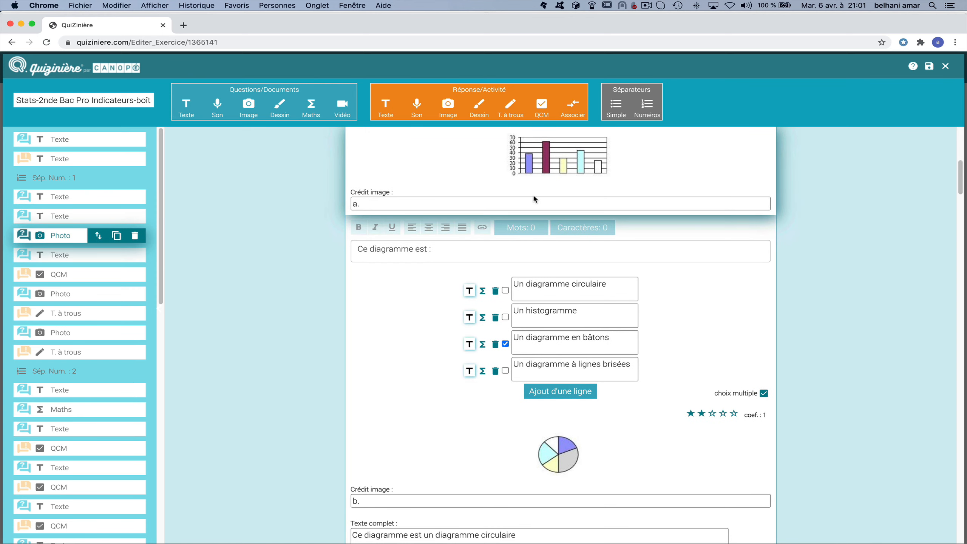
left_click(66, 257)
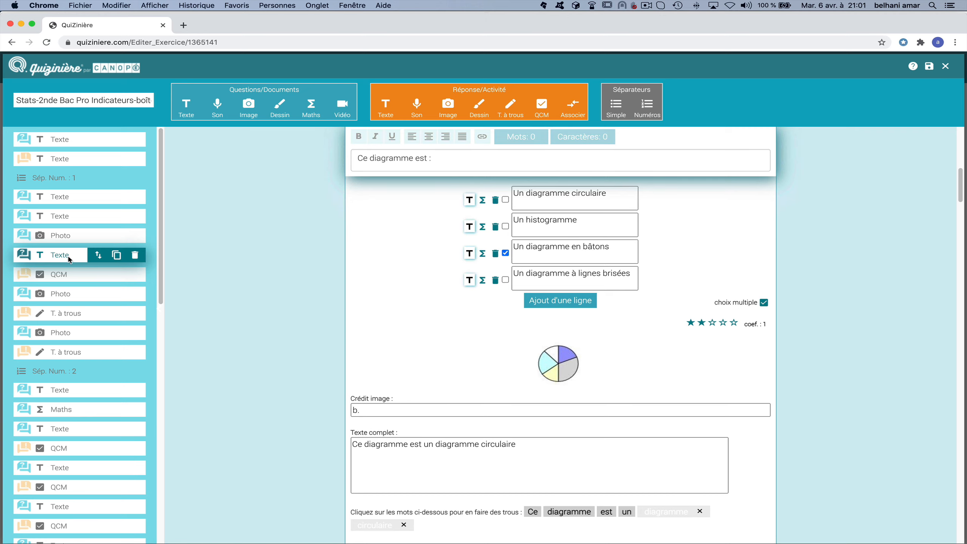
Jump to the bar chart question's multiple-choice answer block.
left_click(68, 276)
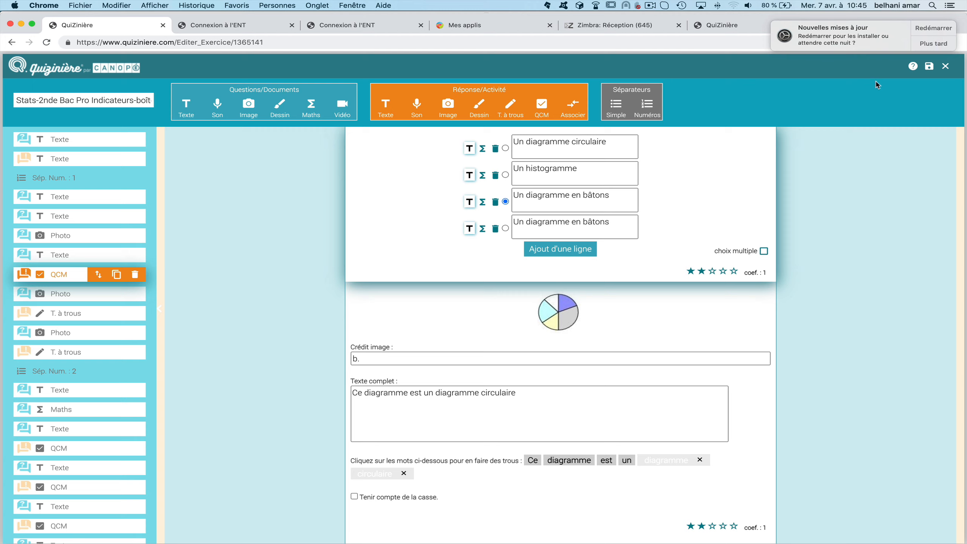
Save the stats quiz, close the editor, and preview the quiz as a student.
left_click(930, 66)
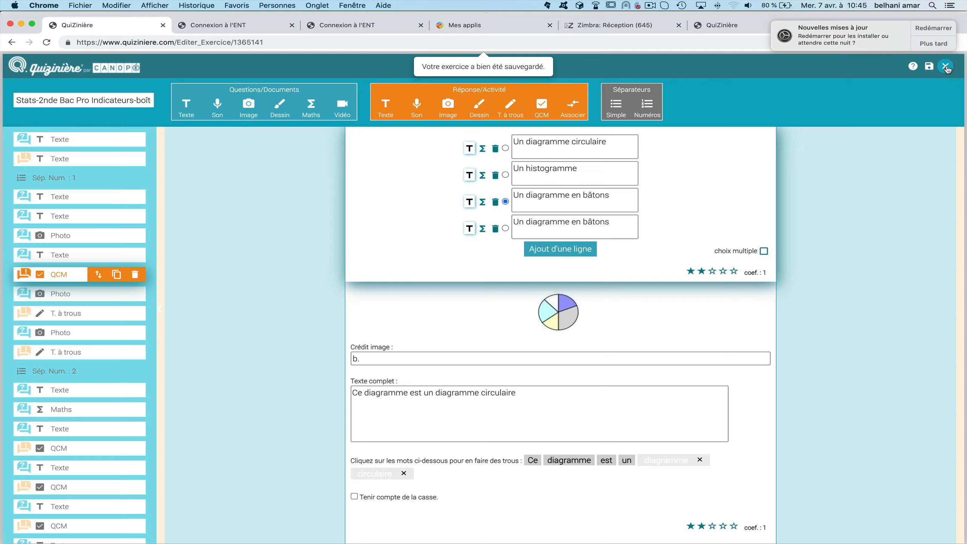
left_click(946, 66)
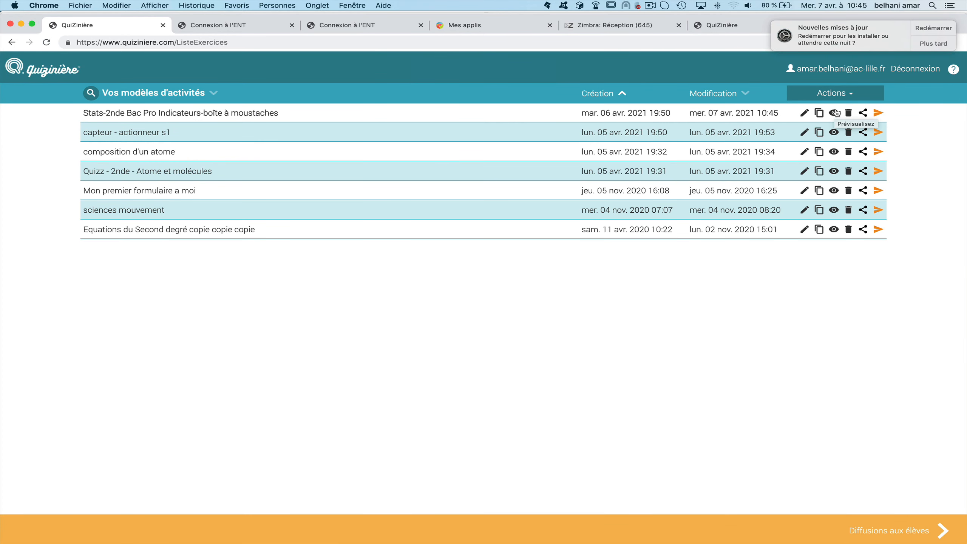
left_click(834, 113)
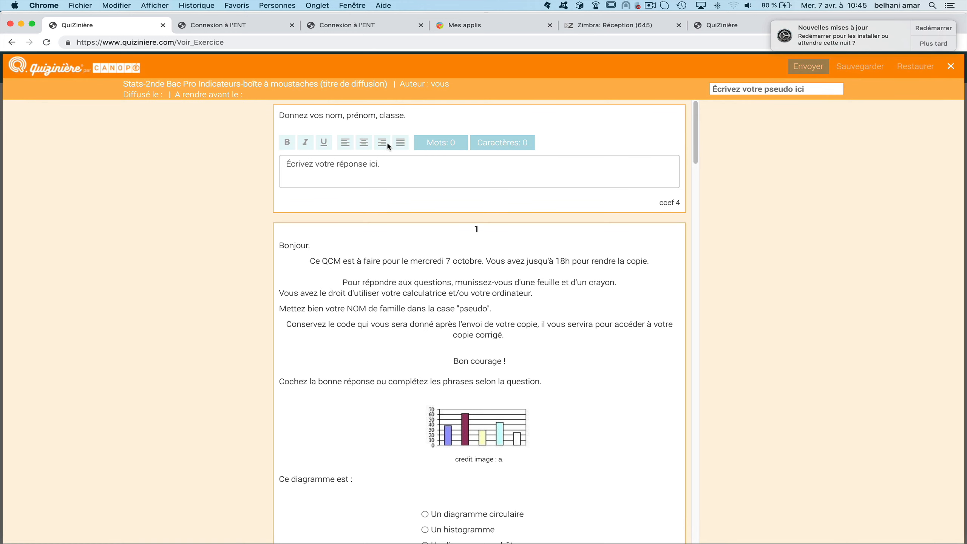
left_click(392, 170)
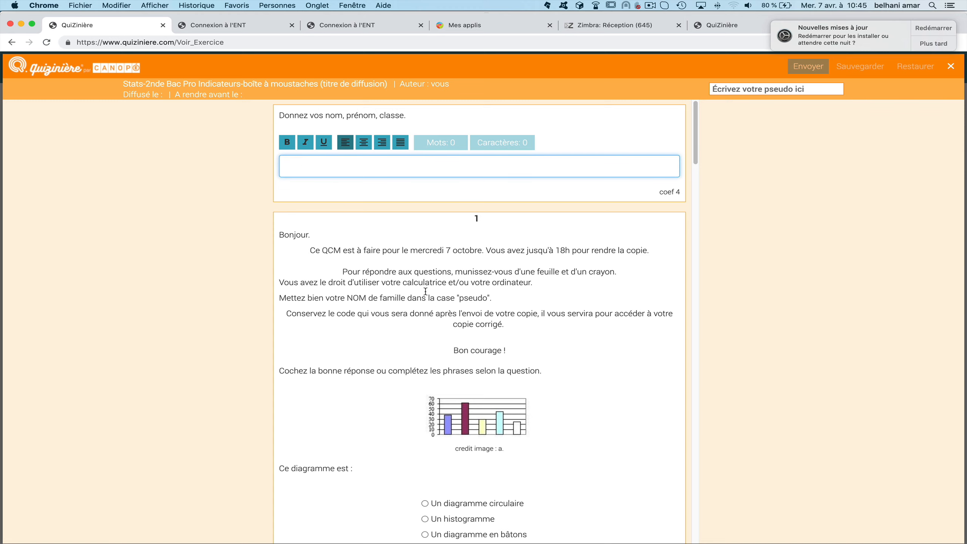
scroll(329, 246, "down", 3)
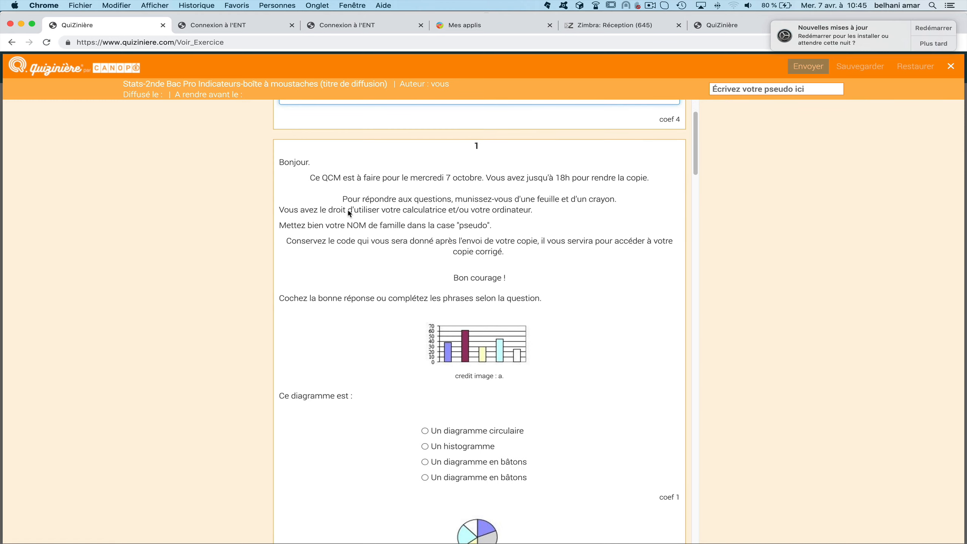
scroll(352, 245, "down", 1)
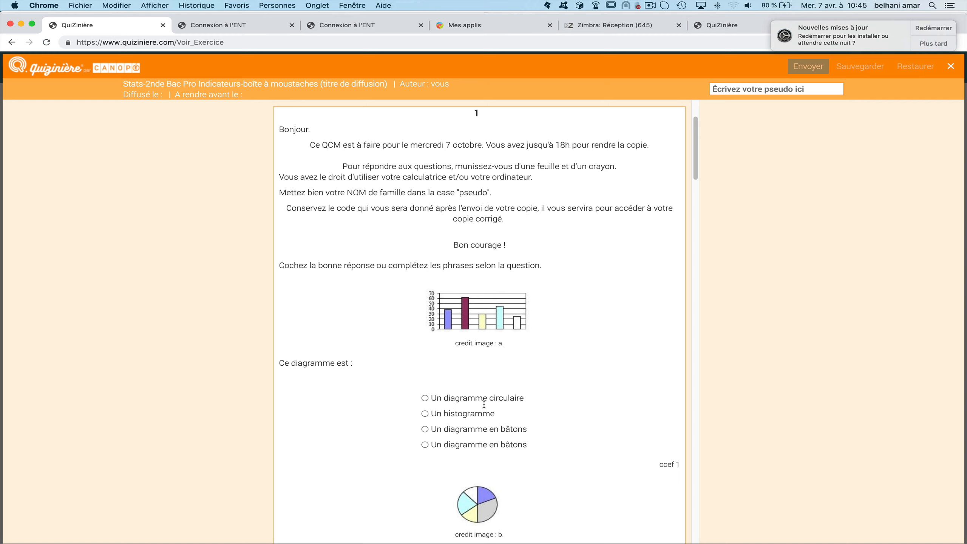
scroll(481, 410, "down", 1)
scroll(481, 410, "down", 10)
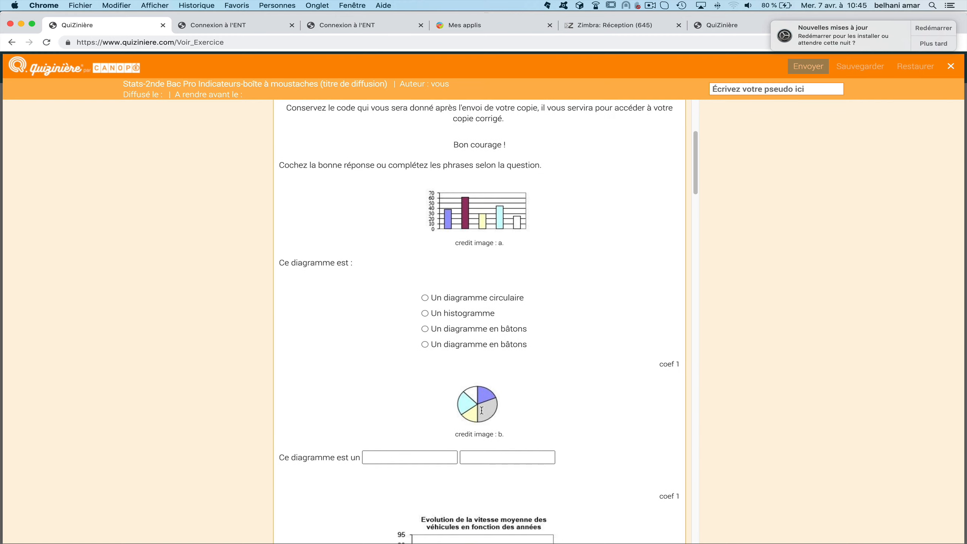
scroll(485, 410, "down", 20)
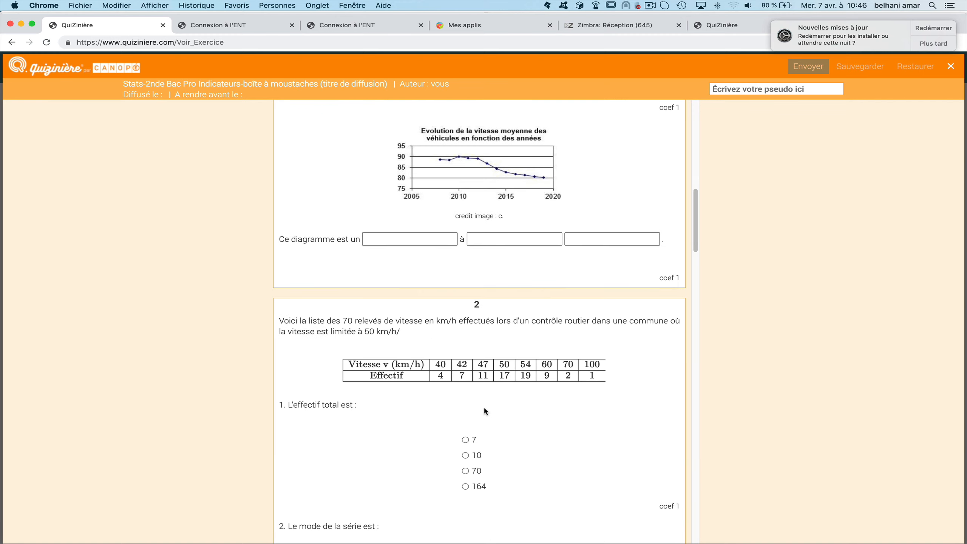
scroll(485, 410, "down", 20)
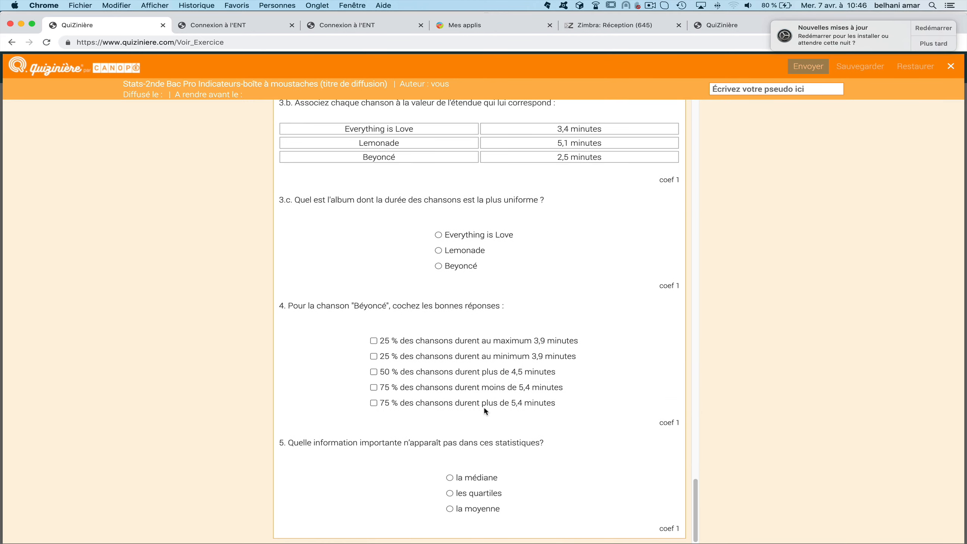
scroll(483, 407, "up", 20)
scroll(489, 408, "up", 15)
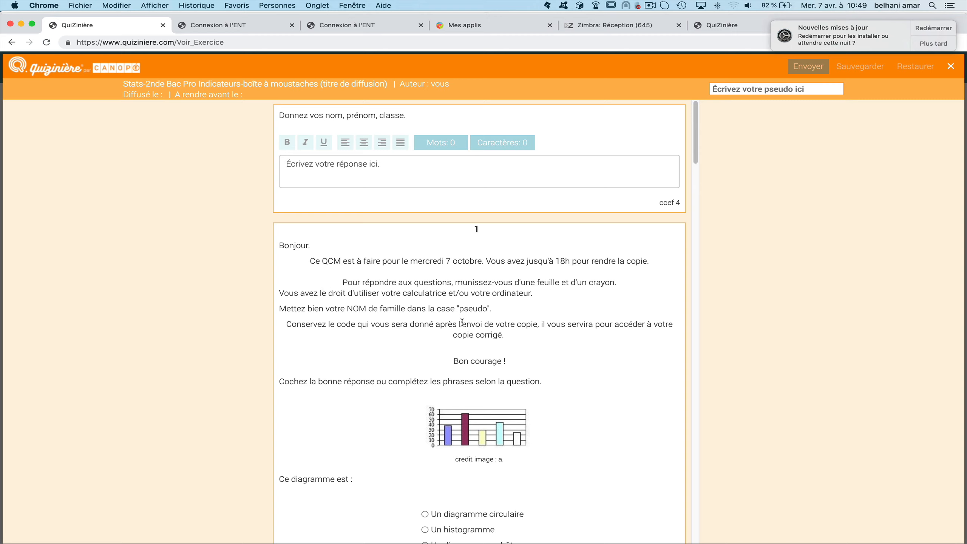
scroll(505, 377, "down", 20)
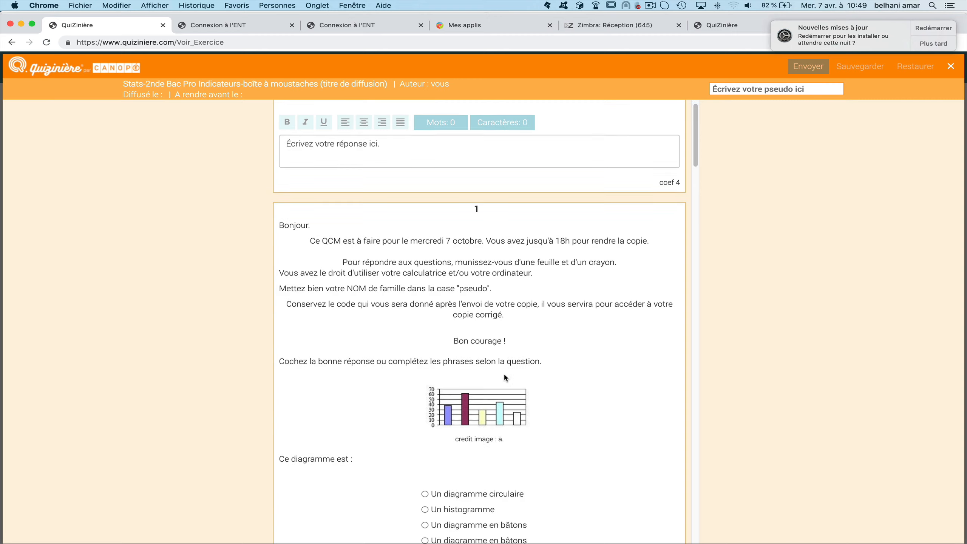
scroll(504, 376, "down", 5)
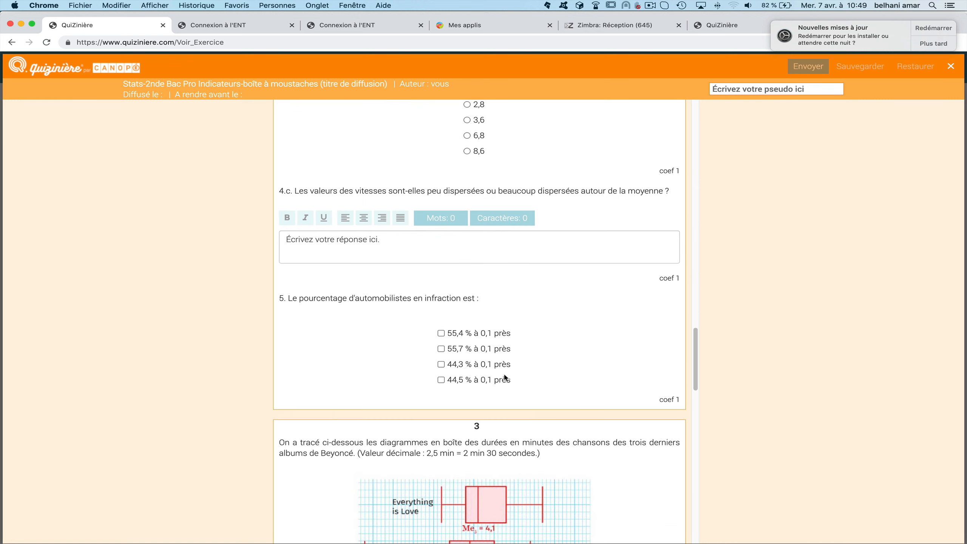
scroll(499, 364, "up", 20)
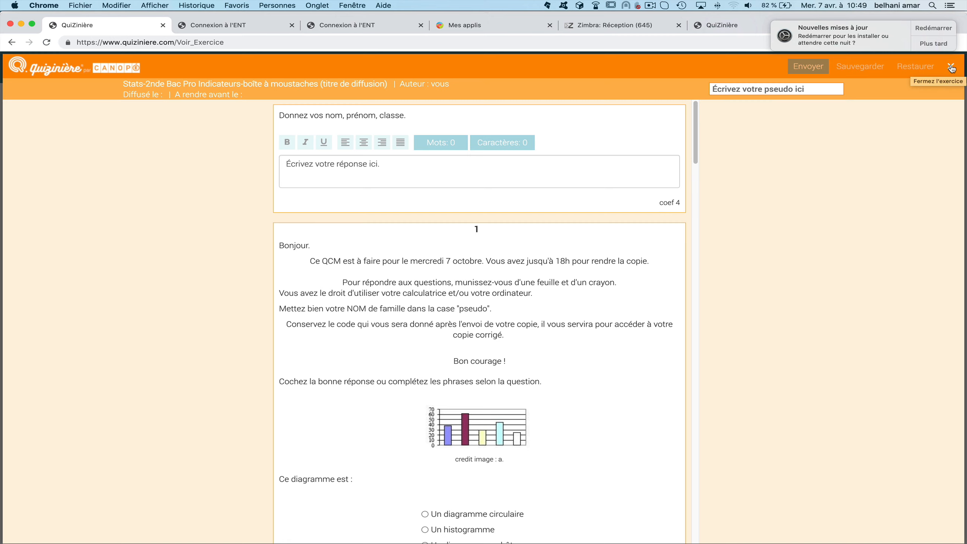
left_click(951, 68)
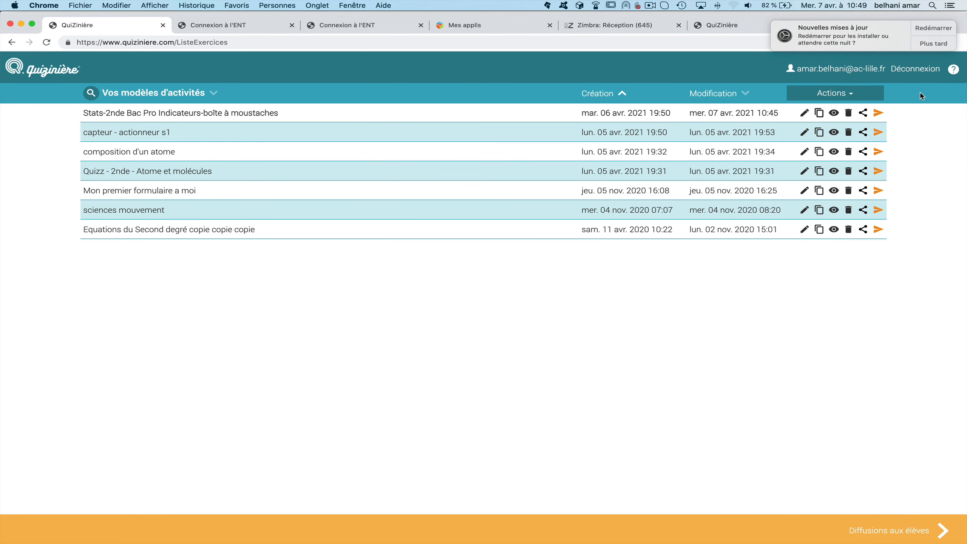
Reopen the Stats-2nde Bac Pro quiz from the first activity row for editing.
left_click(805, 114)
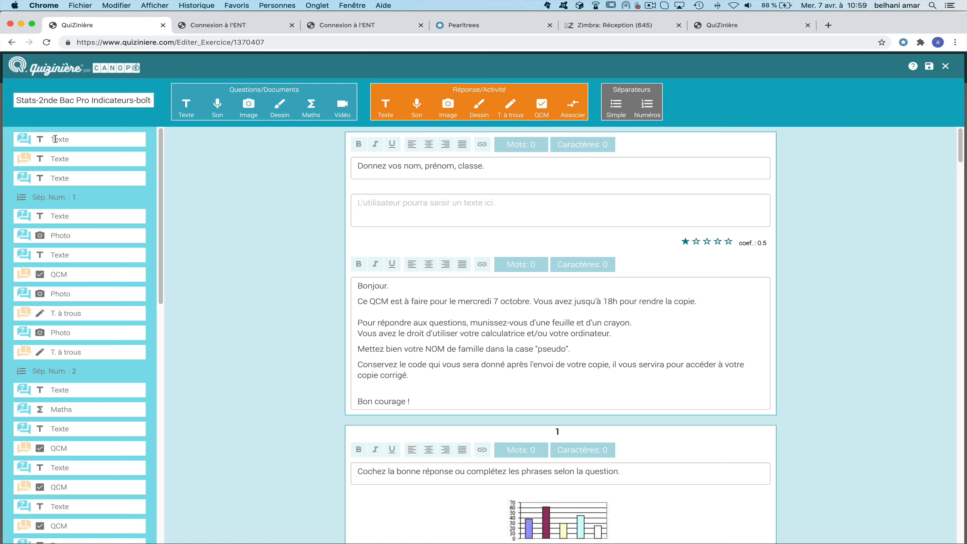
Delete the 'Donnez vos nom, prénom, classe.' block and its answer box, then select 'mercredi' in the intro.
left_click(83, 146)
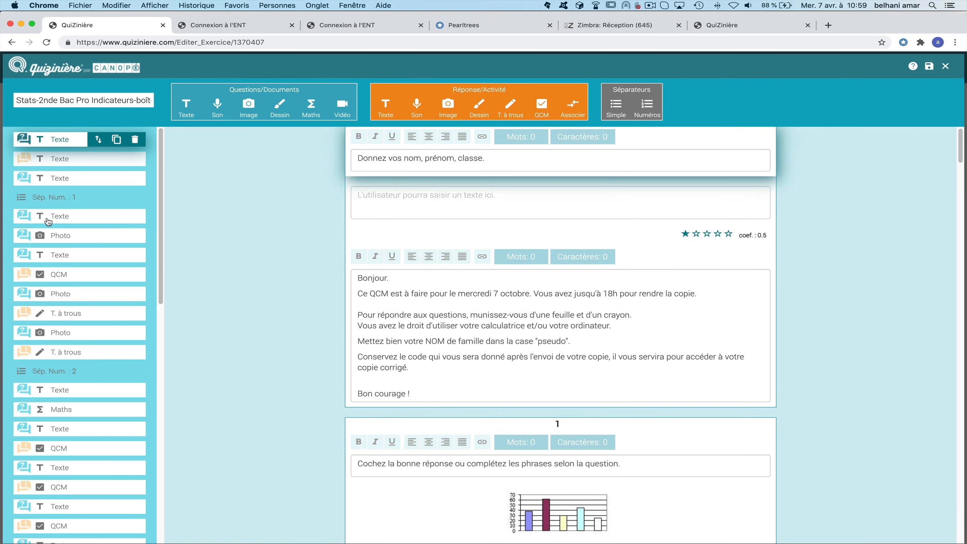
left_click(48, 220)
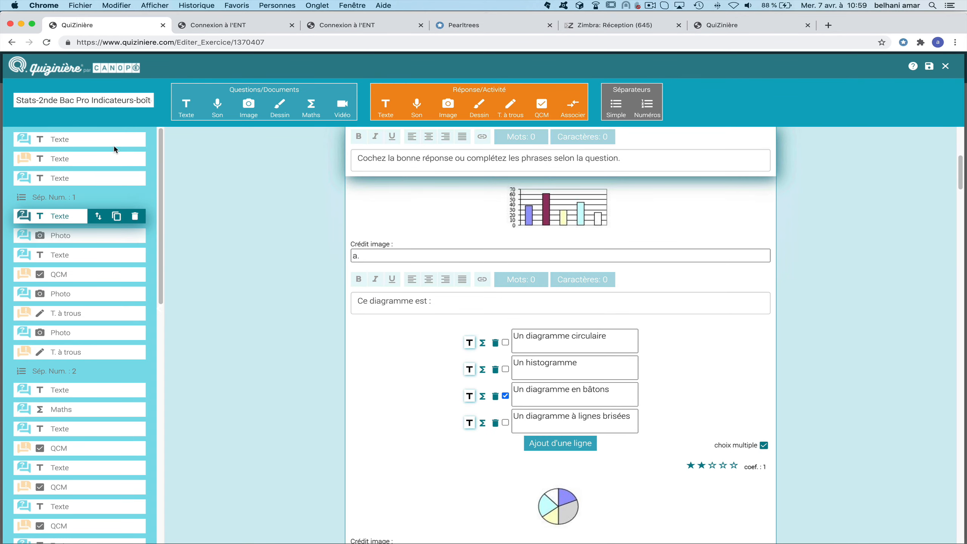
left_click(44, 144)
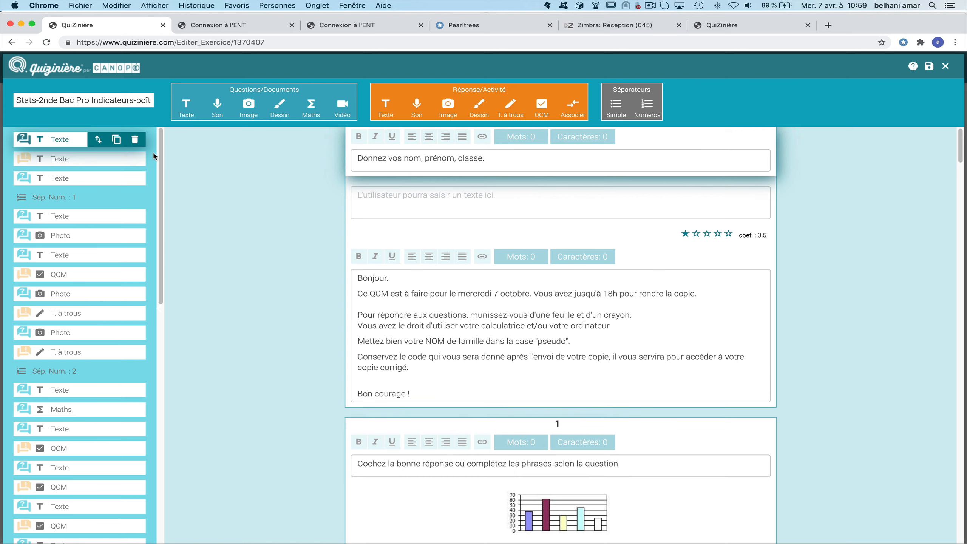
left_click(135, 141)
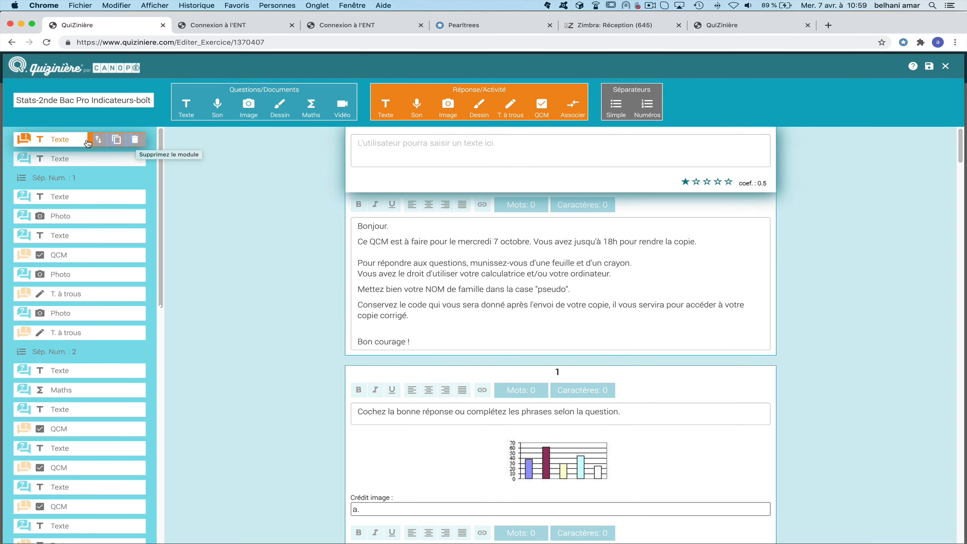
left_click(134, 144)
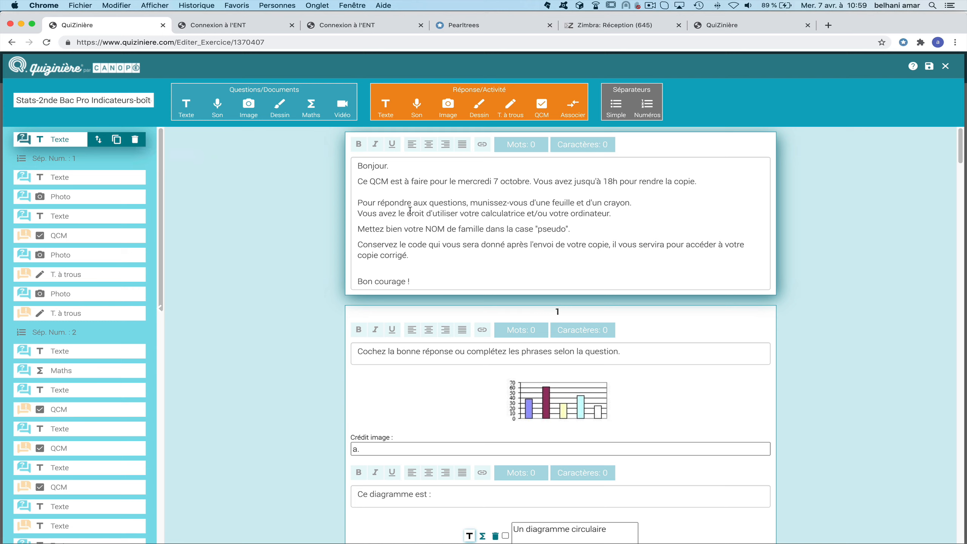
double_click(471, 182)
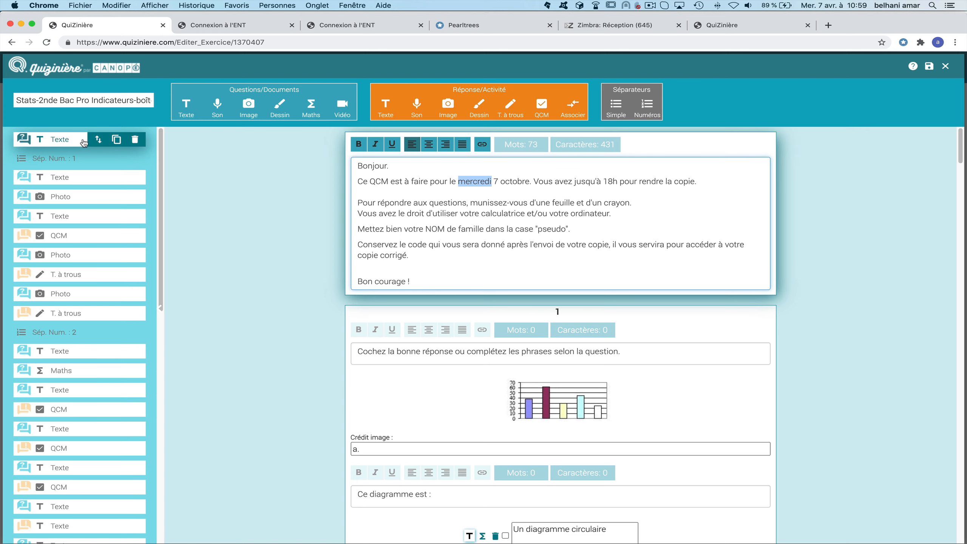
Replace the intro's due date 'mercredi 7 octobre' with '8 avril'.
left_click_drag(530, 181, 460, 180)
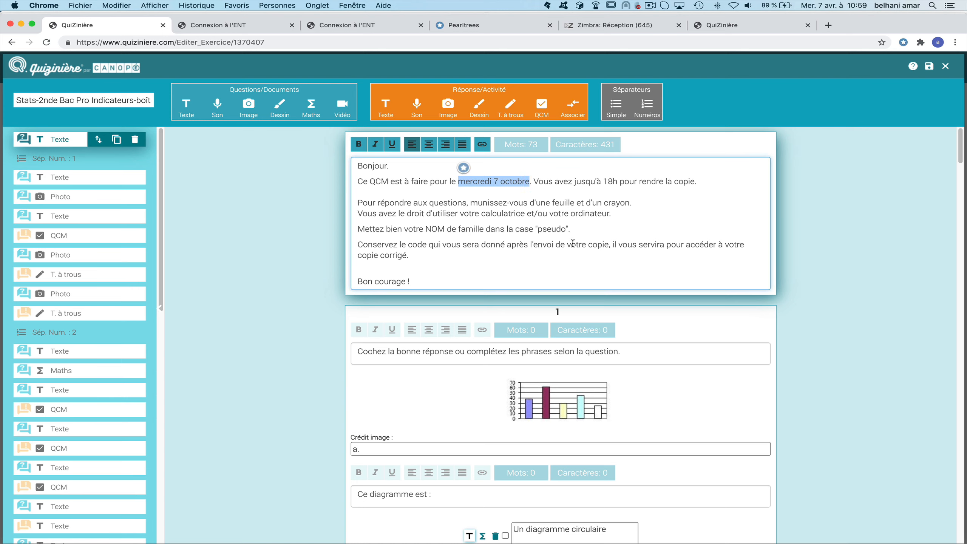
key("BackSpace")
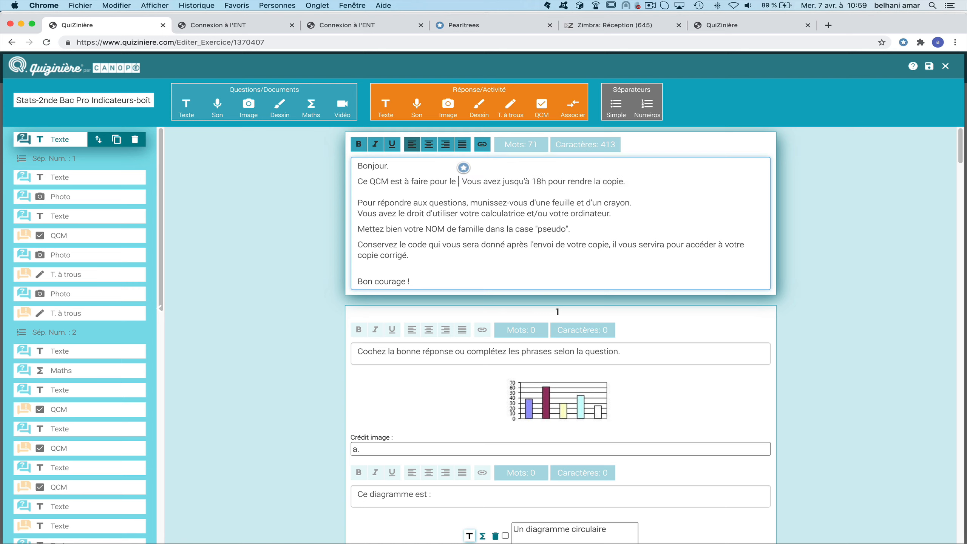
type("8 avril")
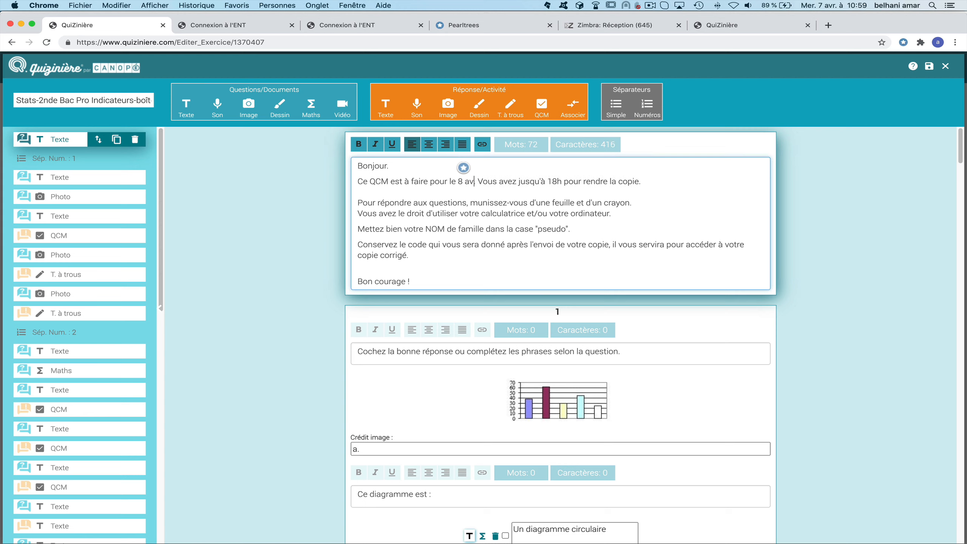
type("l.")
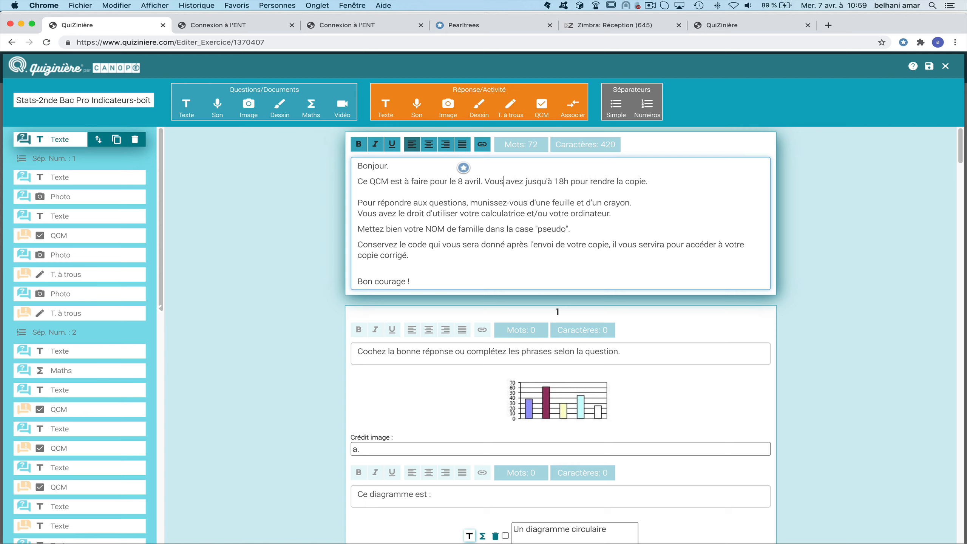
scroll(630, 283, "down", 1)
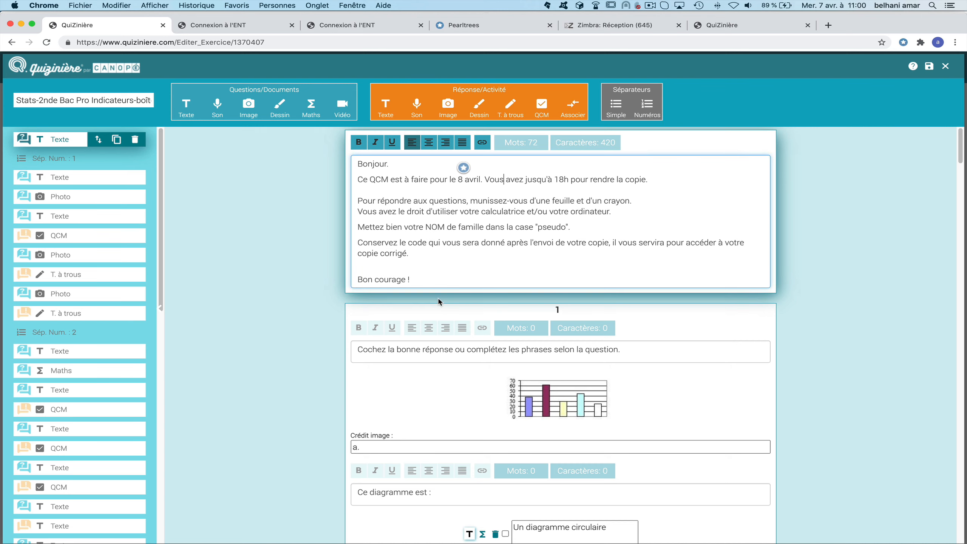
On the chart-type QCM, switch off 'choix multiple' and show 'Un diagramme circulaire' as a formula.
left_click(66, 176)
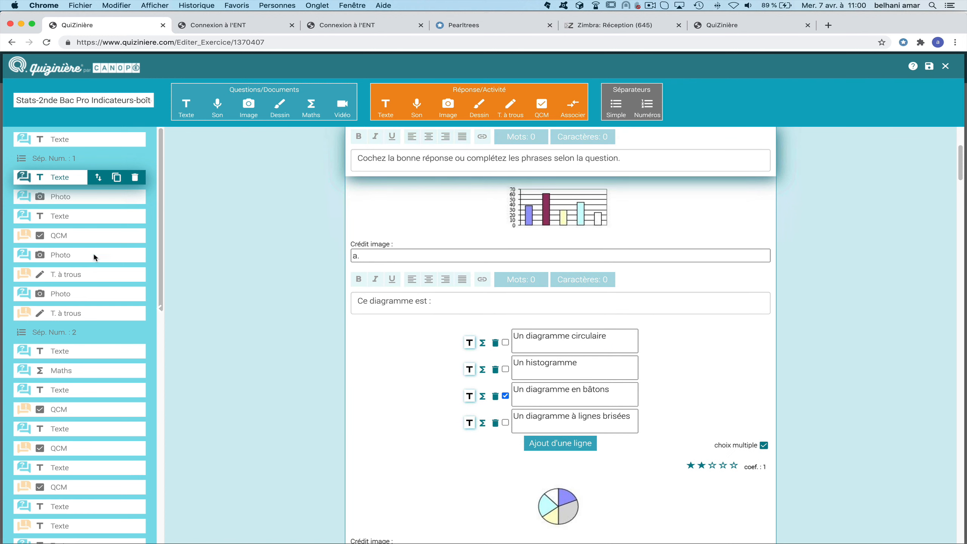
scroll(553, 364, "down", 7)
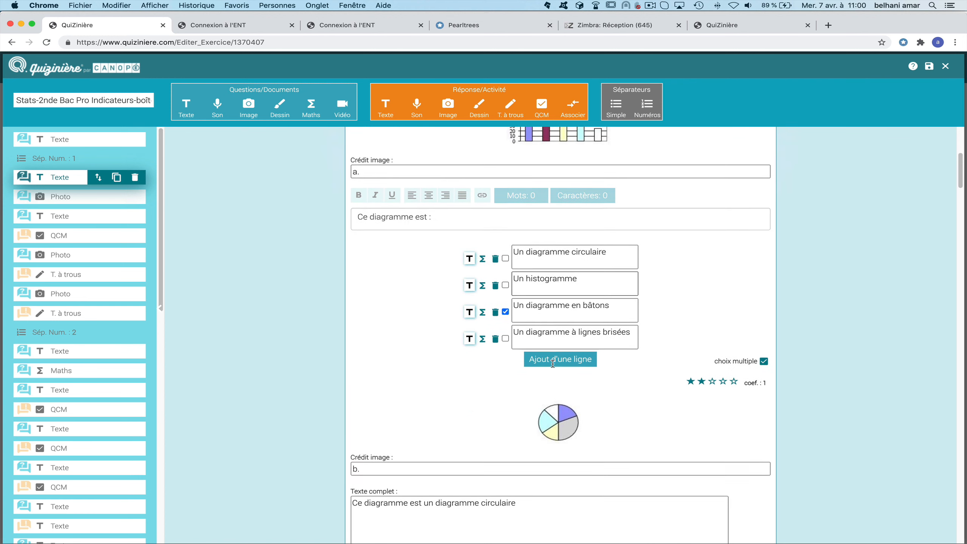
scroll(553, 364, "up", 2)
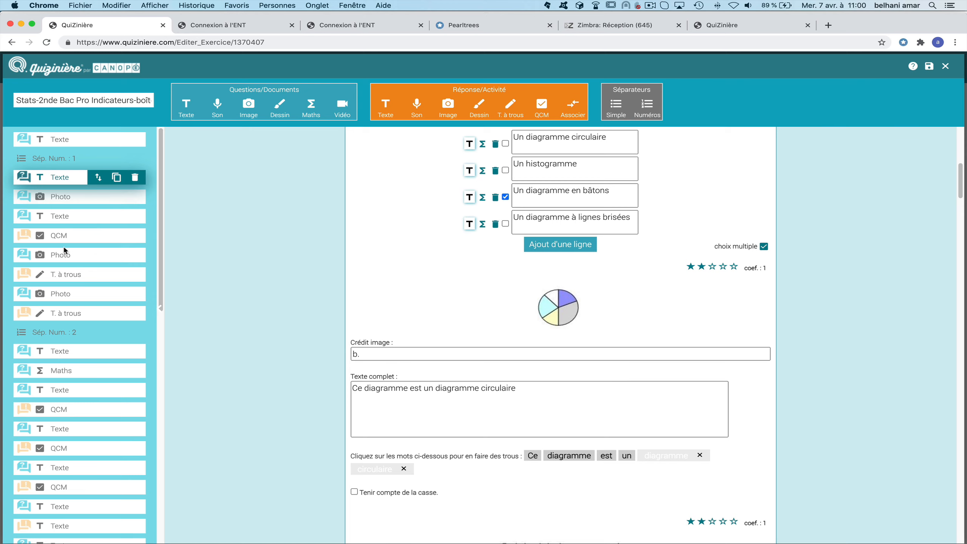
left_click(57, 220)
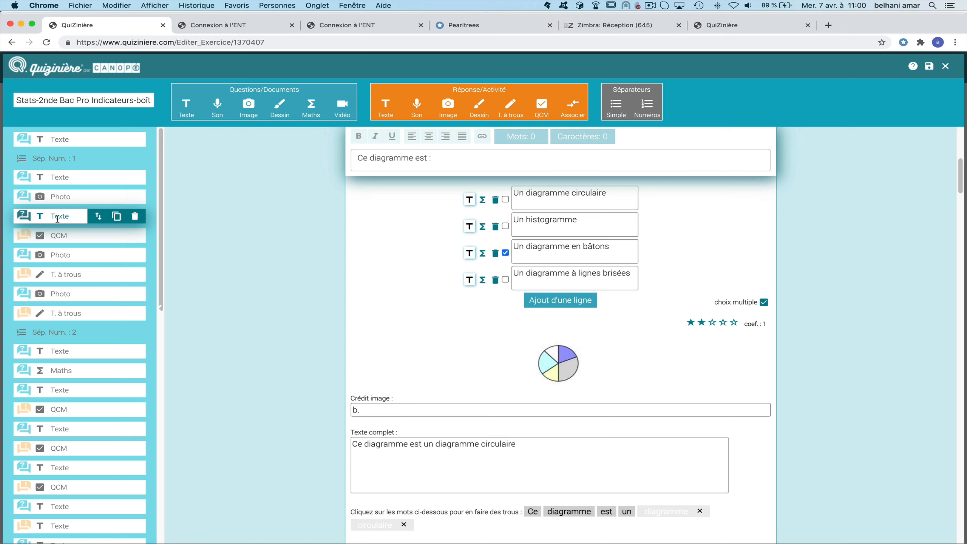
left_click(491, 311)
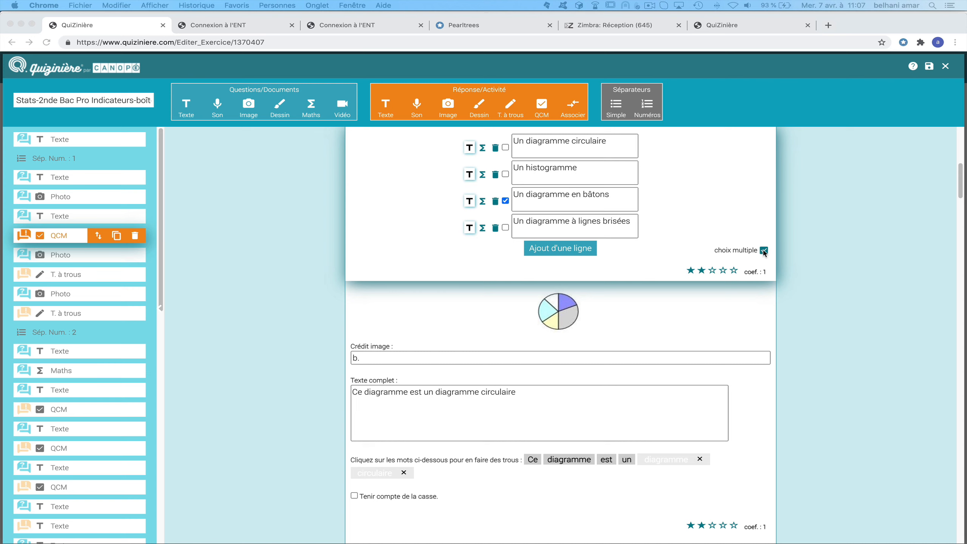
left_click(763, 251)
left_click(764, 252)
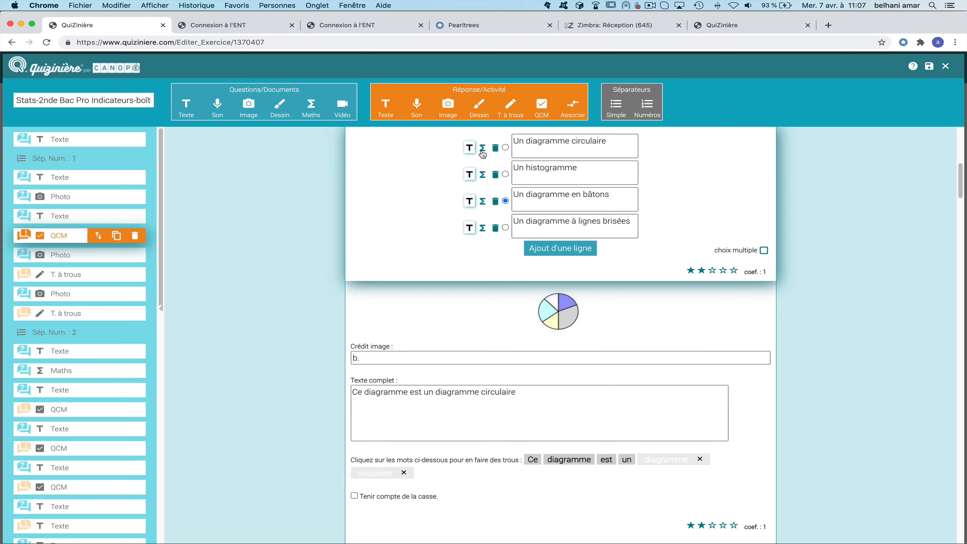
left_click(483, 148)
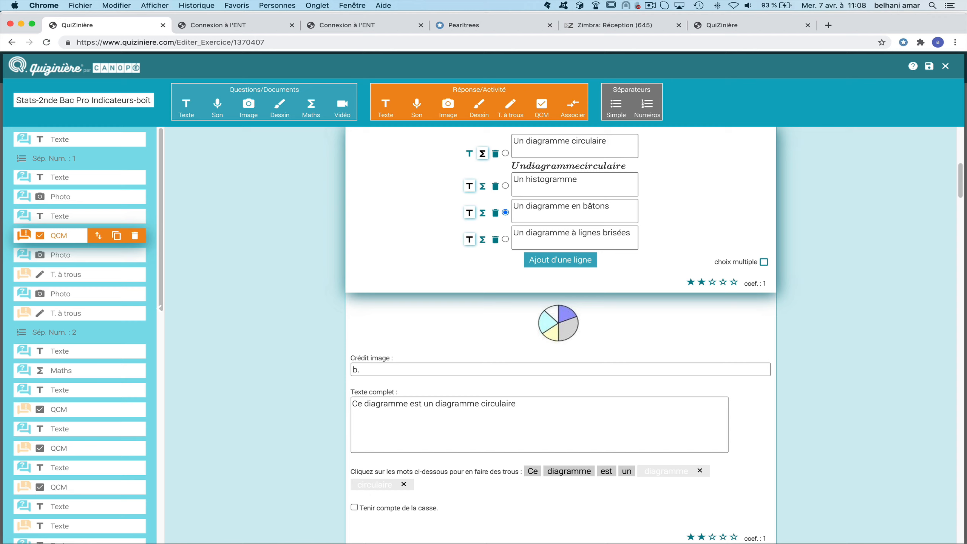
Switch 'Un diagramme circulaire' back to plain text and delete the added '^2' exponent.
type("x^2")
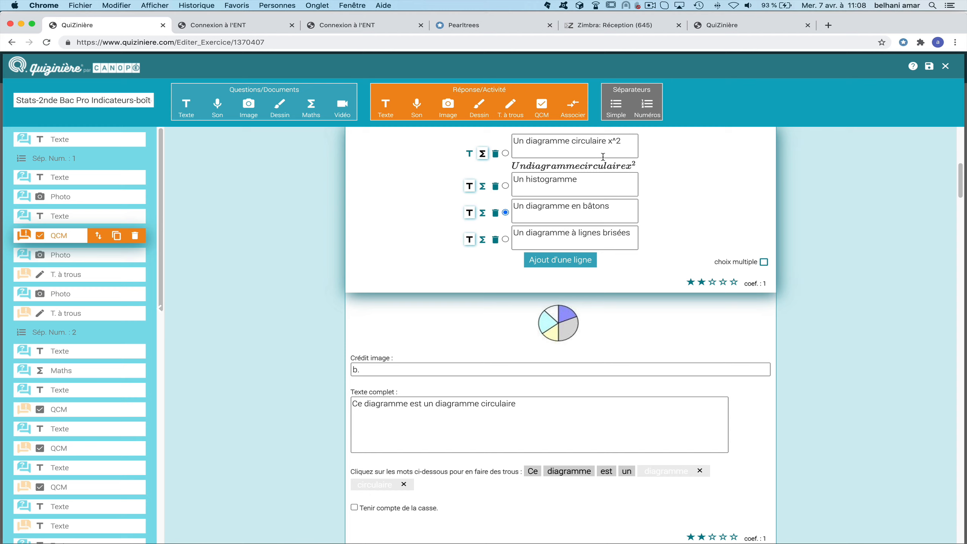
left_click(470, 153)
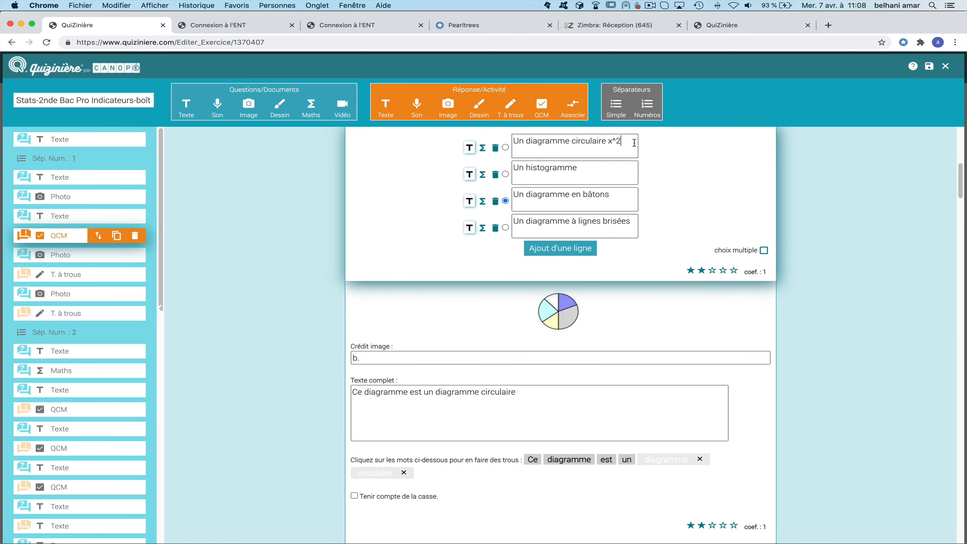
key("BackSpace")
key("BackSpace")
Replace the broken-line answer with 'Je ne sais pas', set coefficient 4, and save the quiz.
left_click(495, 229)
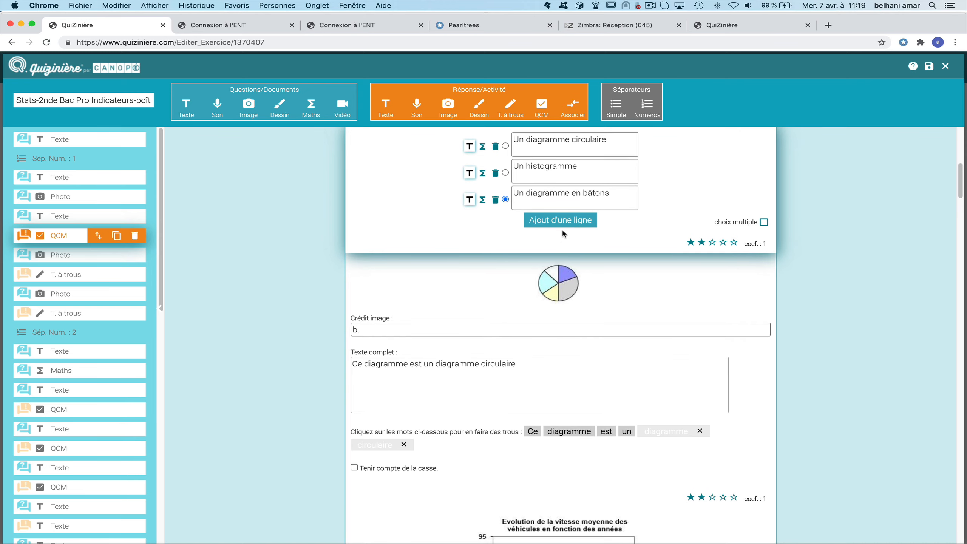
left_click(564, 223)
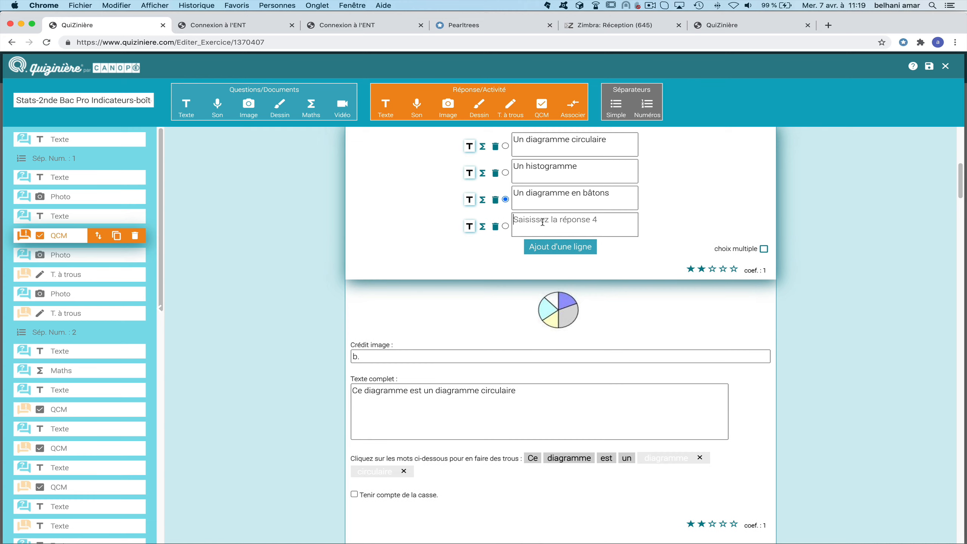
type("Je n")
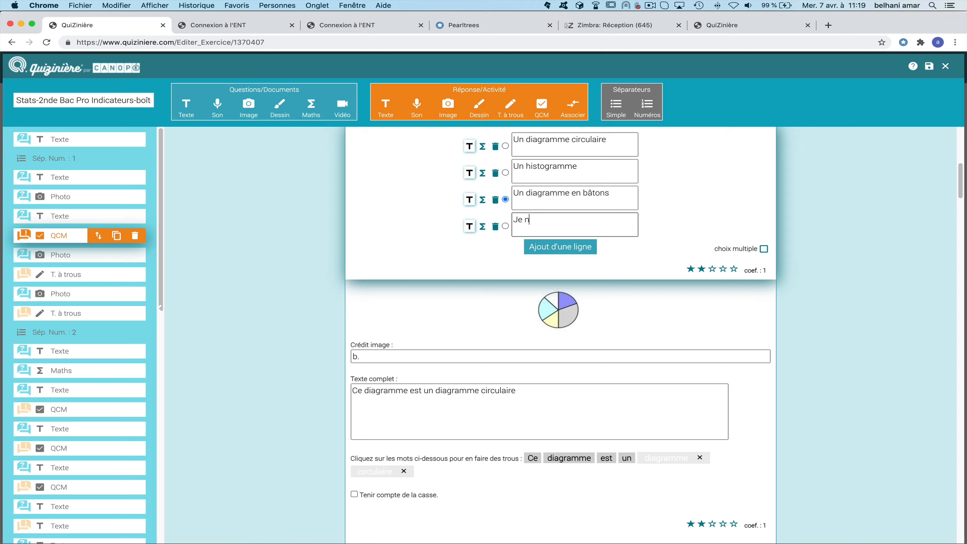
type("e sais pas")
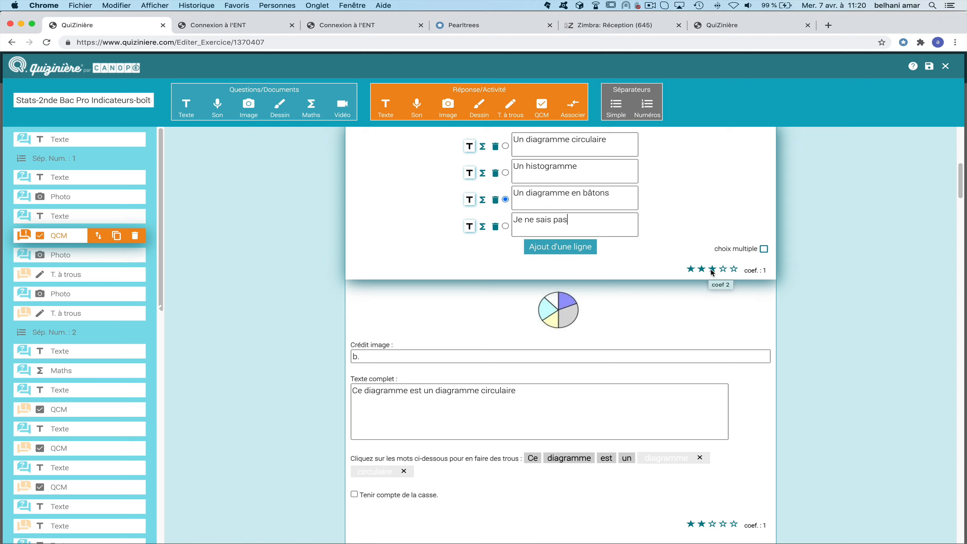
left_click(733, 271)
left_click(930, 67)
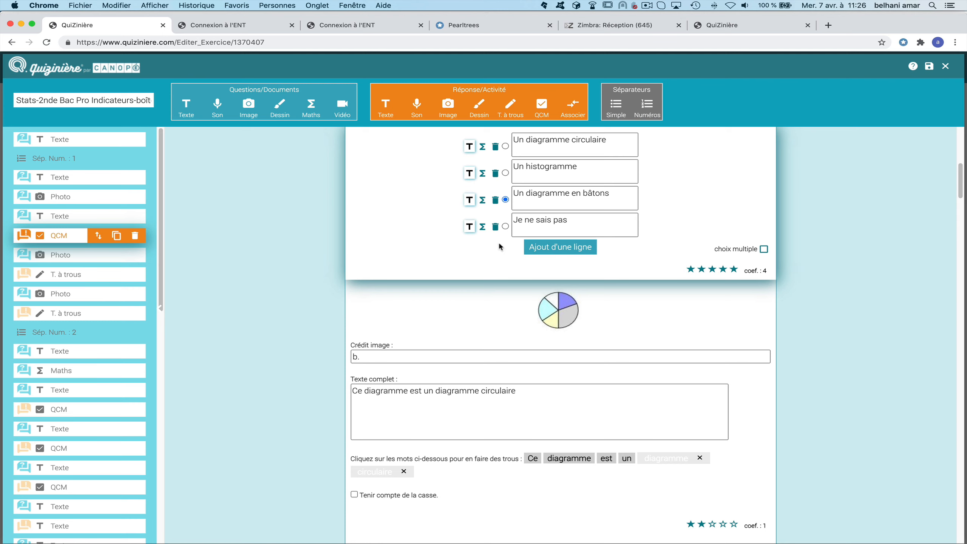
Make the pie-chart gap question case-sensitive, keeping 'diagramme circulaire' as its only gap.
scroll(388, 244, "down", 2)
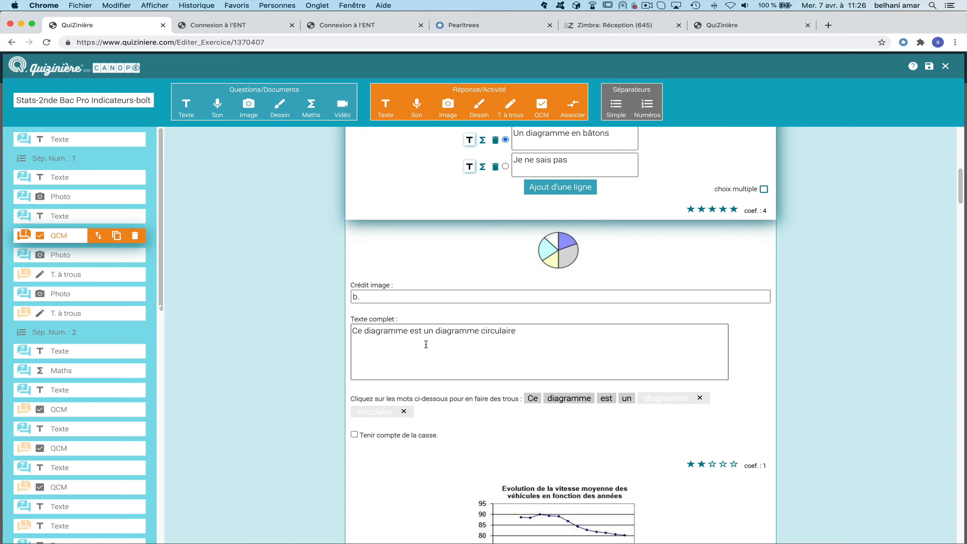
left_click(456, 356)
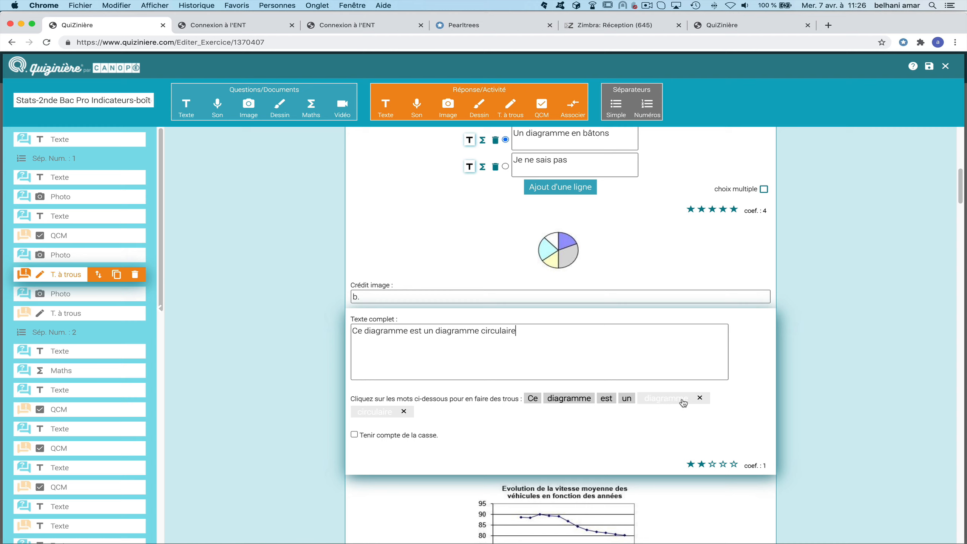
left_click(566, 400)
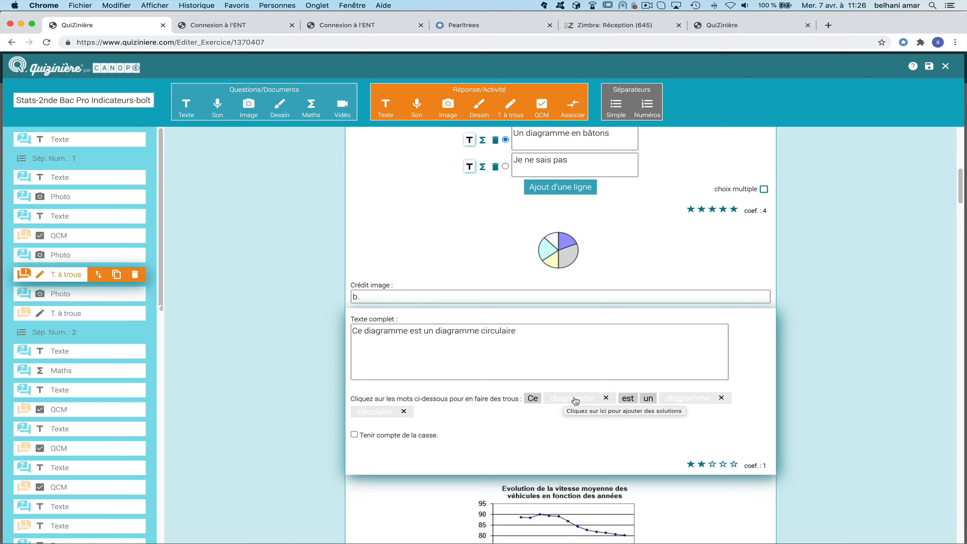
left_click(575, 401)
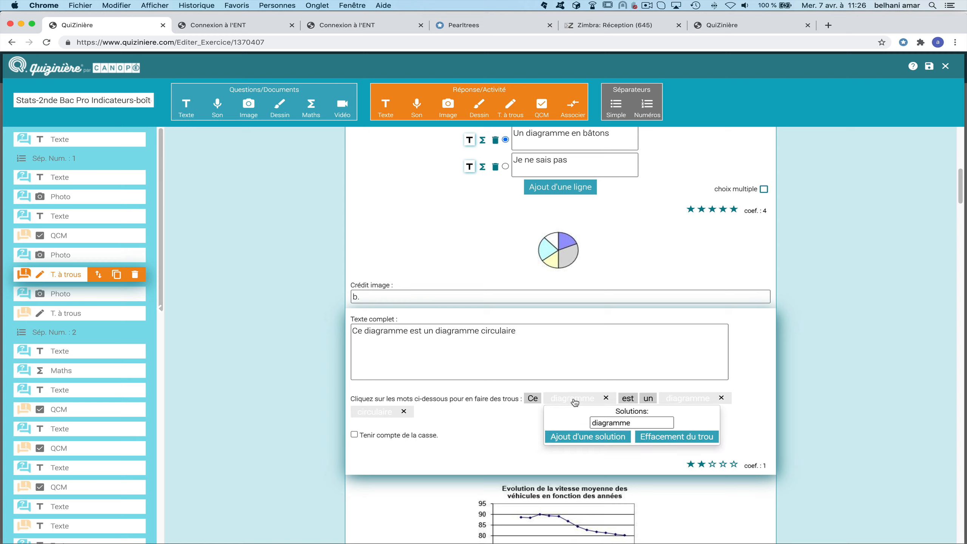
left_click(633, 422)
left_click(676, 440)
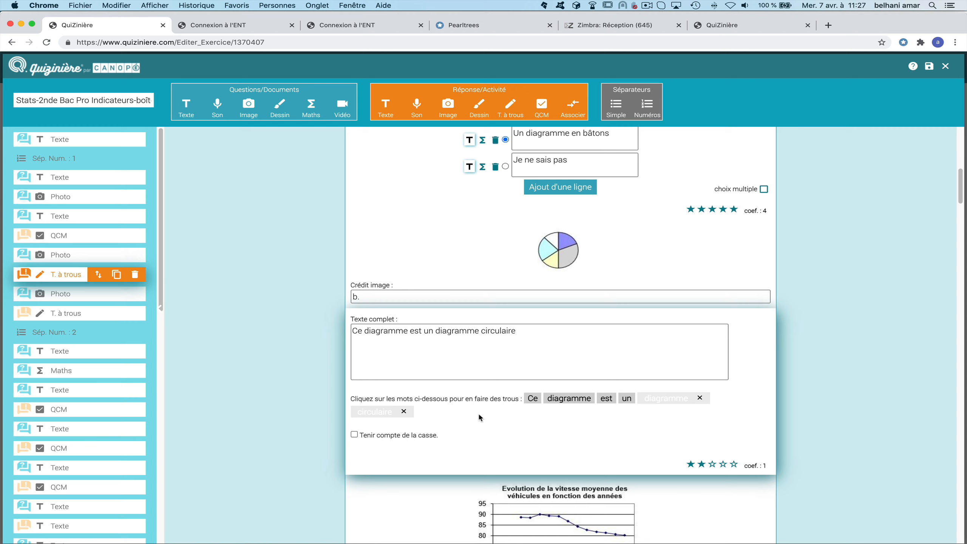
left_click(354, 435)
Select the speed line-chart image block.
scroll(670, 423, "down", 8)
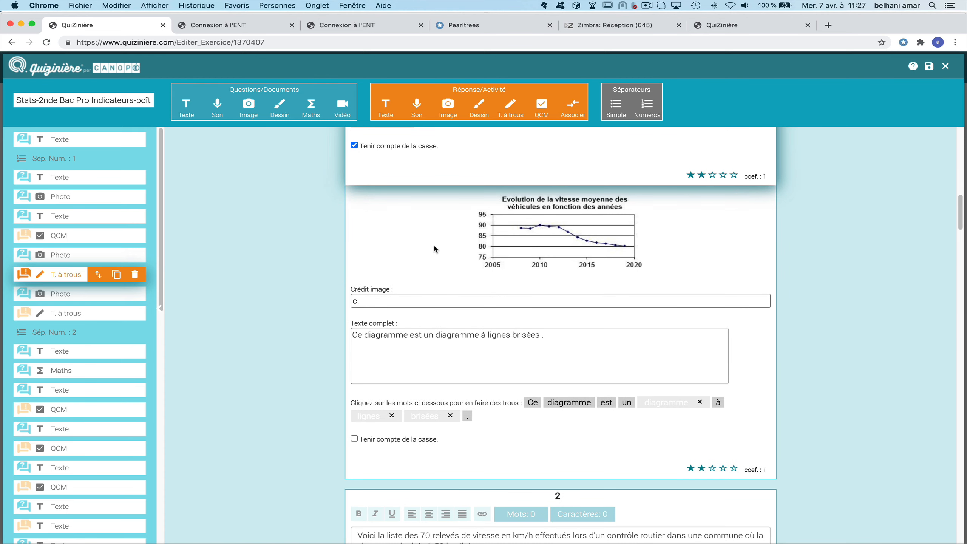
left_click(435, 253)
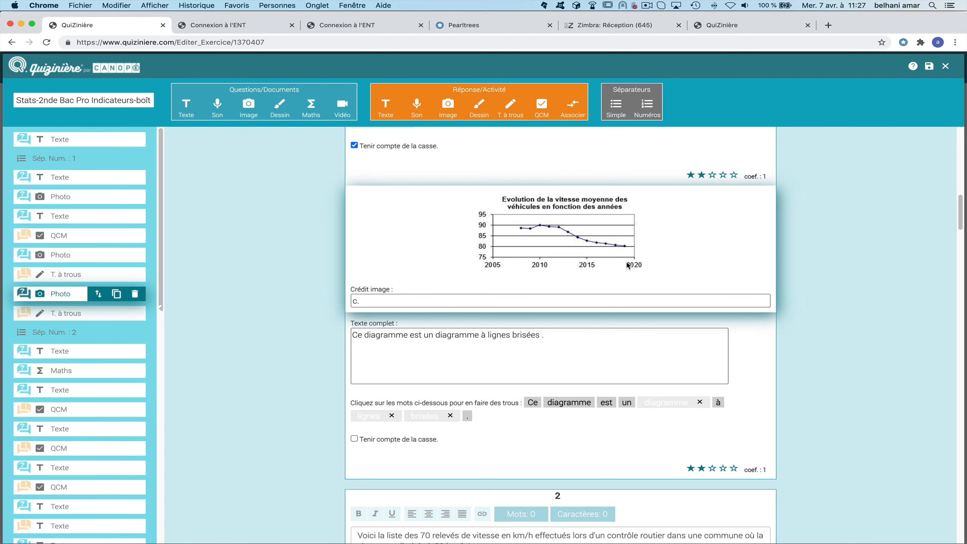
scroll(629, 265, "down", 9)
scroll(612, 242, "up", 6)
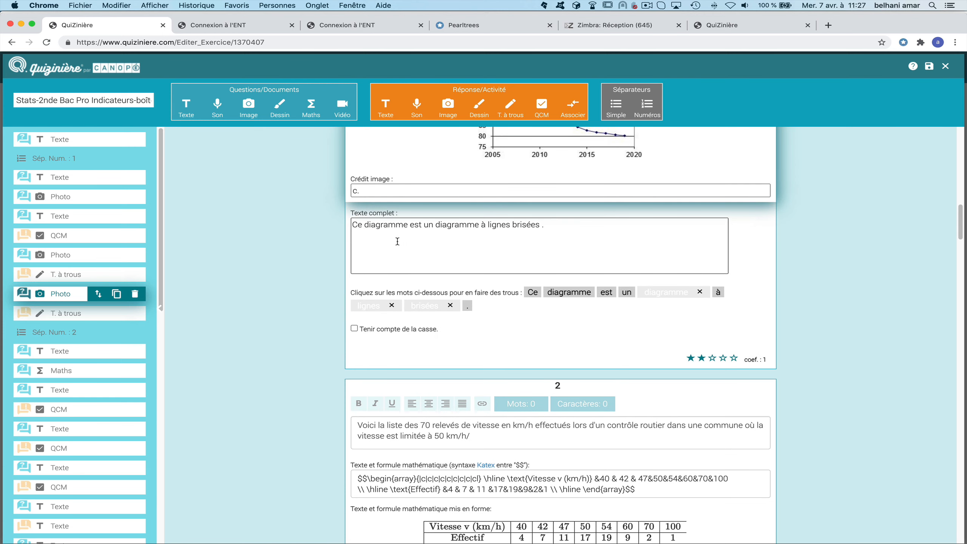
Insert a text block reading 'nouvelle question' after the speed line-chart image.
scroll(392, 243, "up", 2)
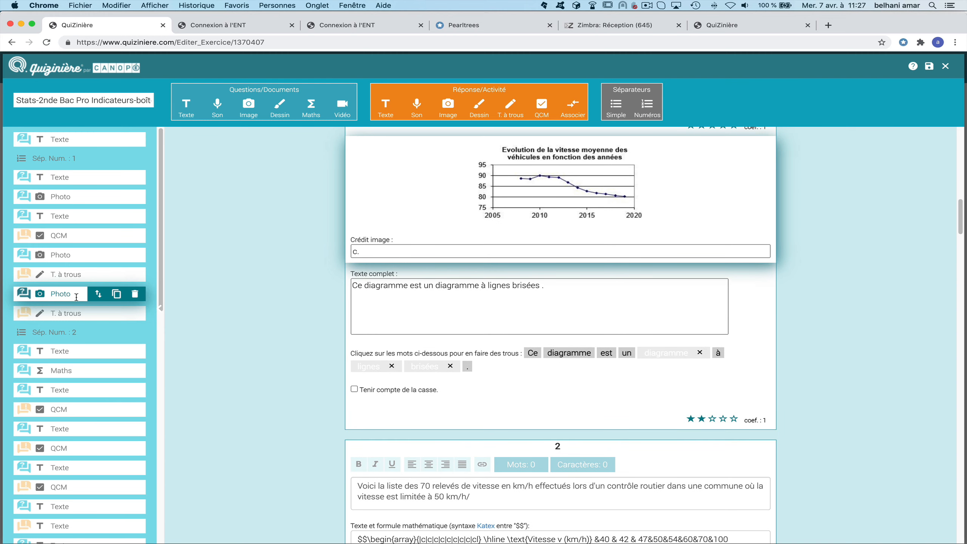
left_click(187, 108)
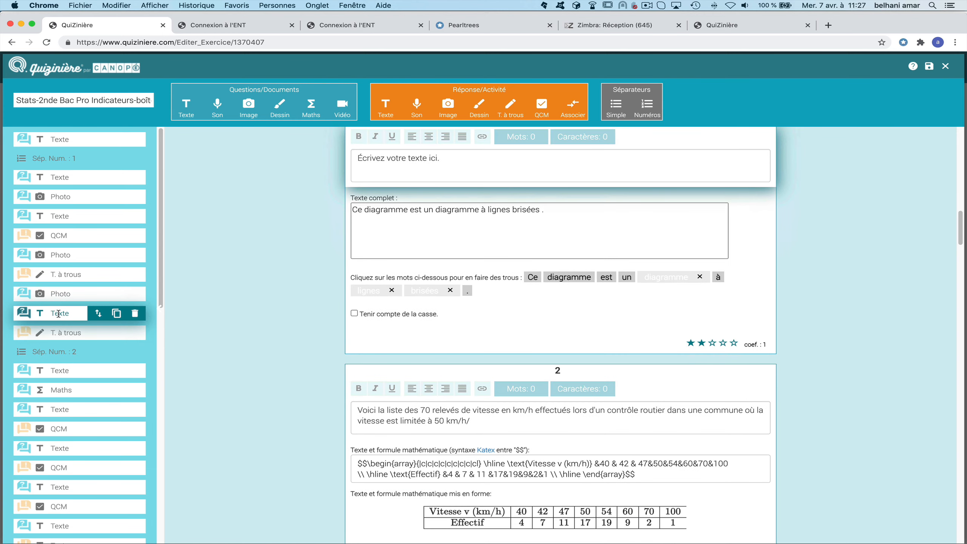
left_click(373, 166)
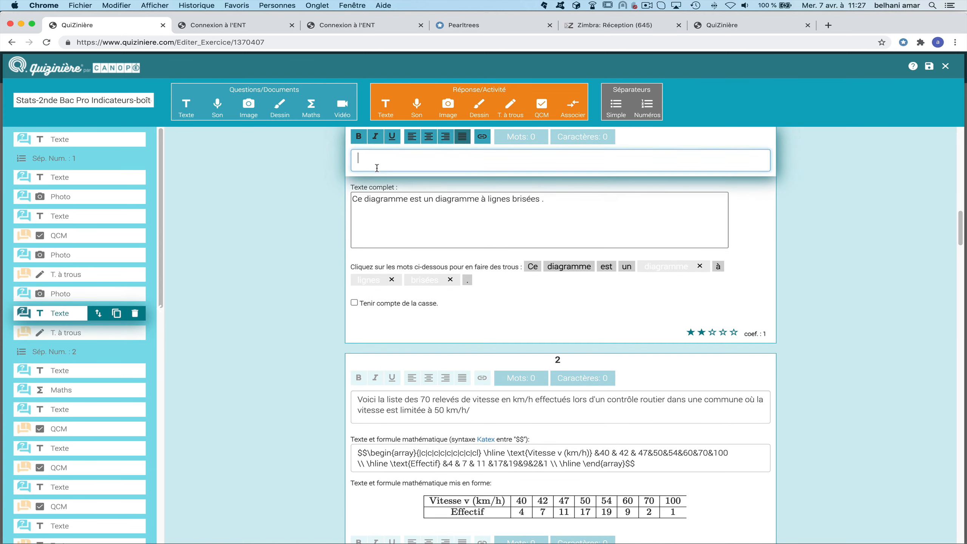
type("nouvelle question")
Add a QCM with 'modalité 1' and correct 'modalité 2', move it to open section 1, and save.
left_click(541, 106)
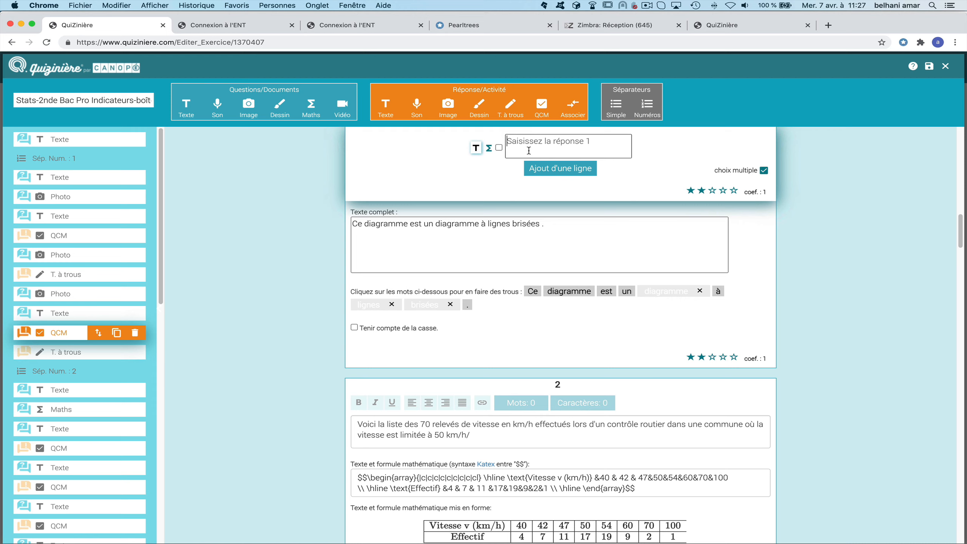
left_click(536, 144)
type("modalité 1")
left_click(559, 168)
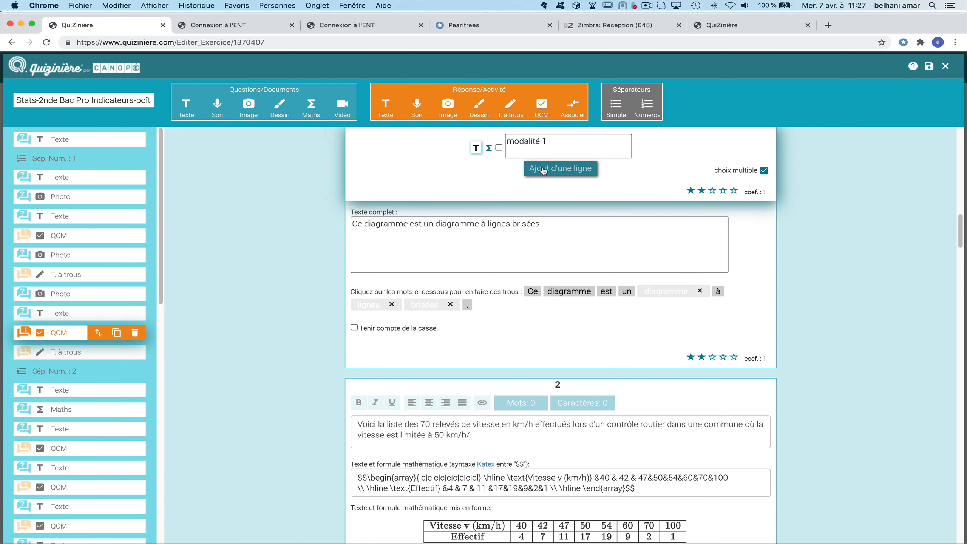
type("modalit")
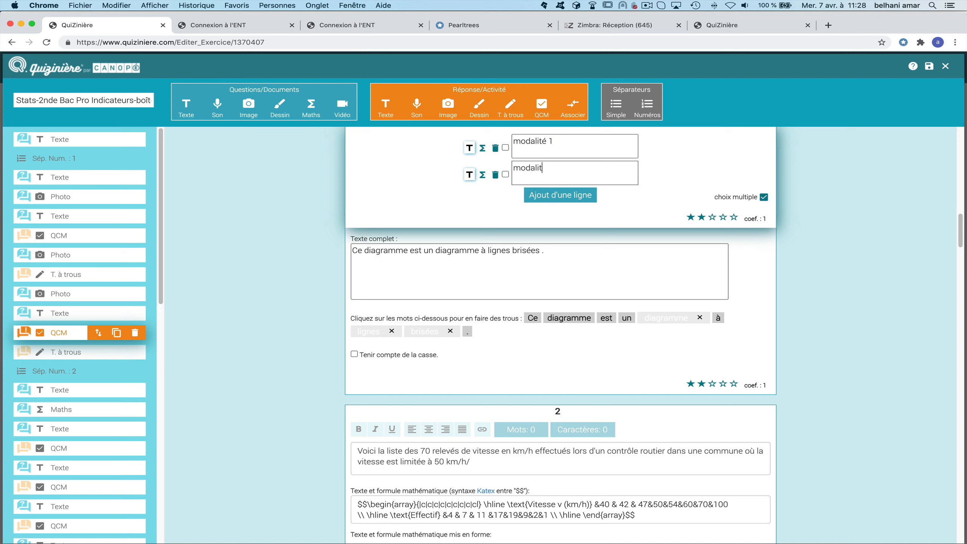
type("é 2")
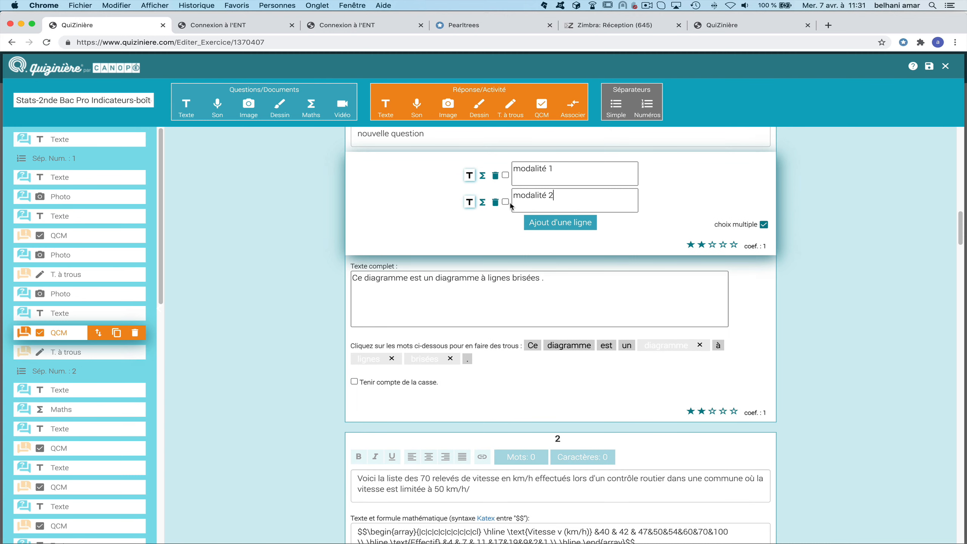
left_click(506, 202)
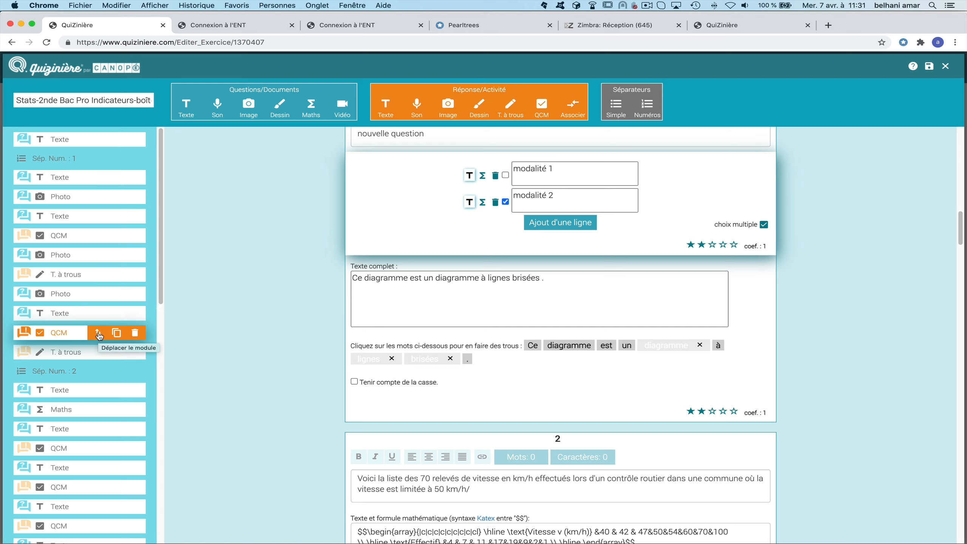
left_click_drag(98, 335, 98, 170)
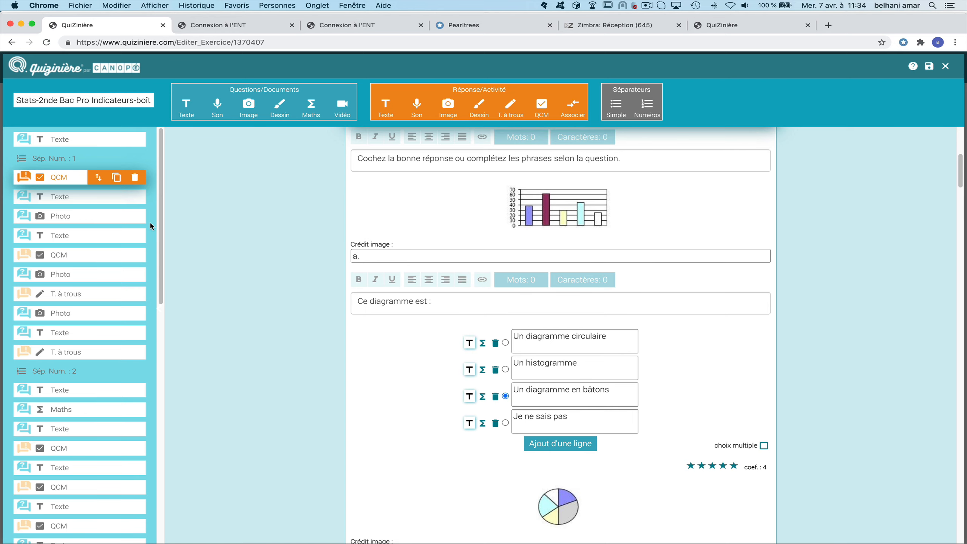
left_click(932, 69)
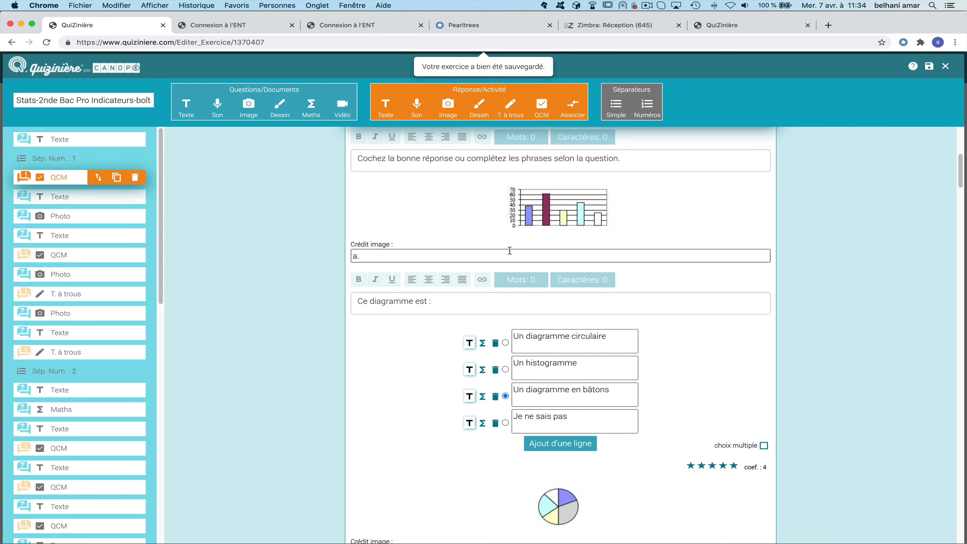
Give song matching question 3.b a fourth pair, 'mot1' with 'mot2', and save the exercise.
scroll(99, 290, "down", 10)
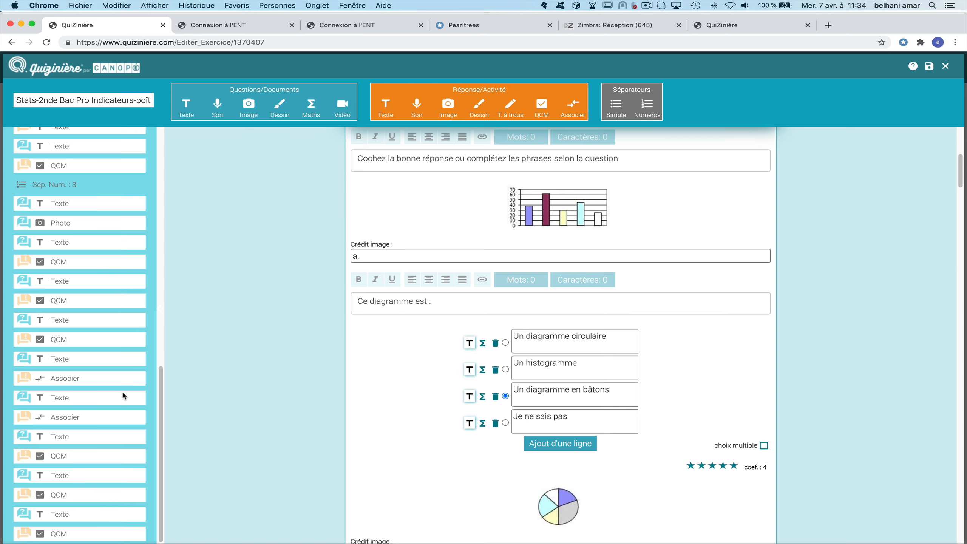
left_click(105, 382)
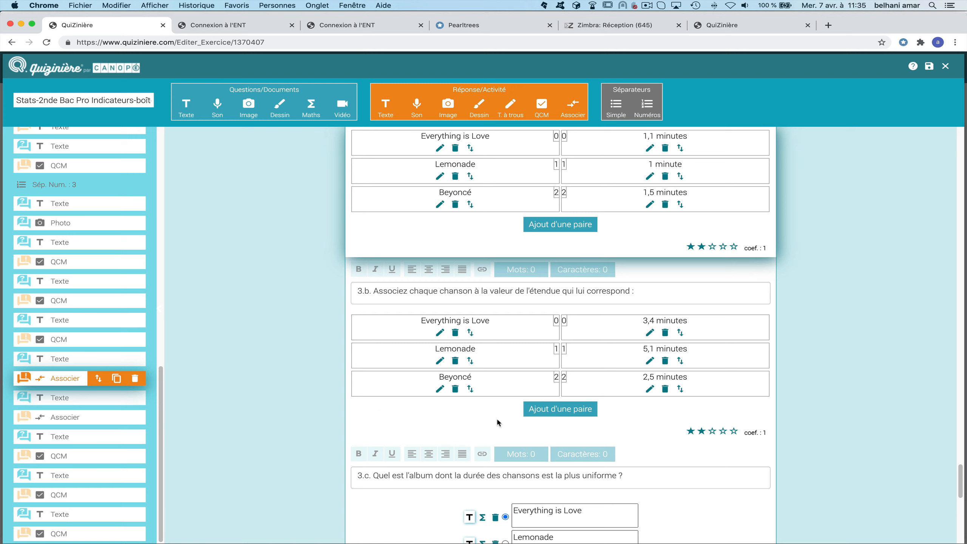
left_click(568, 414)
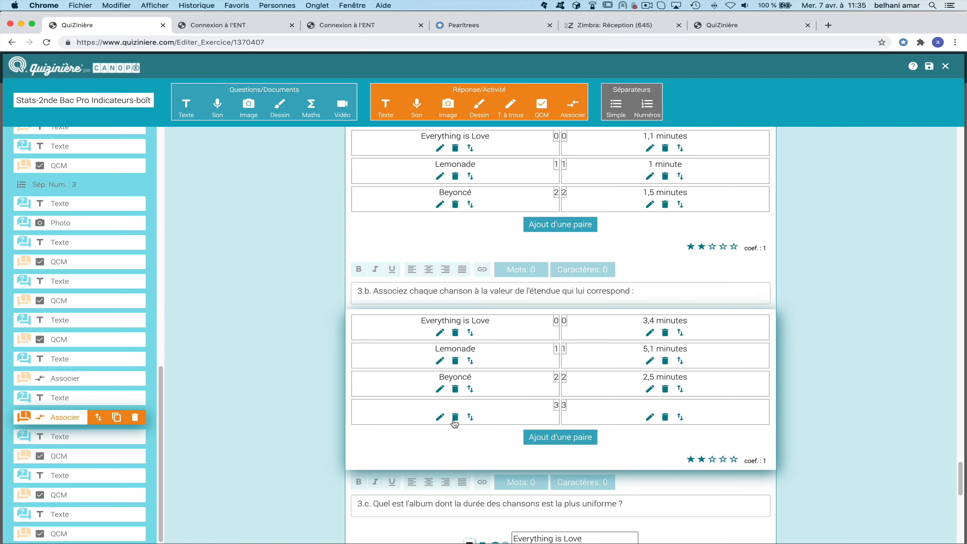
left_click(439, 417)
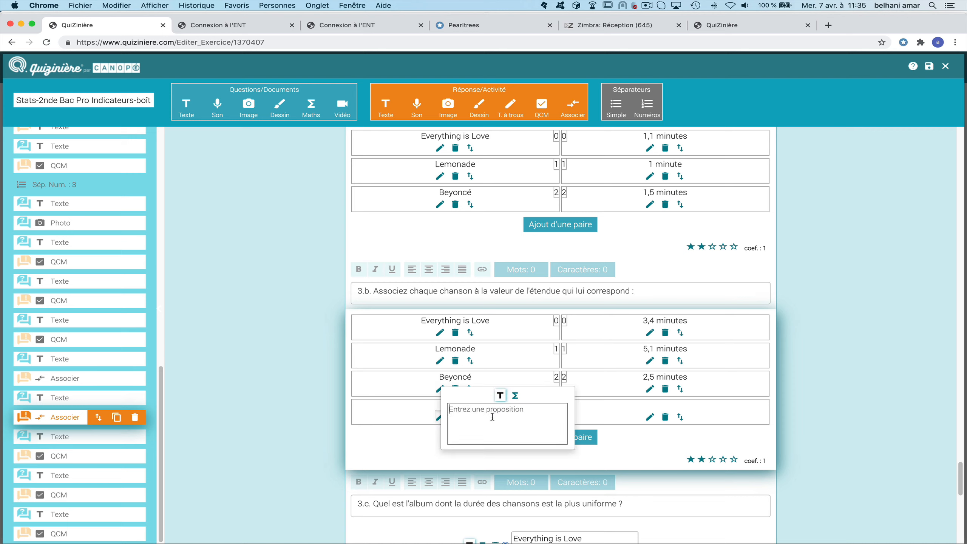
type("mot1")
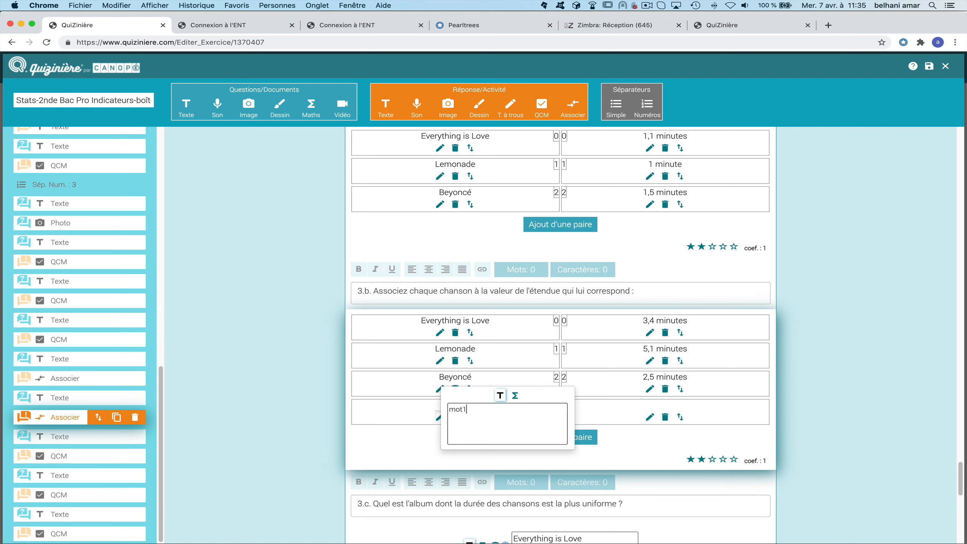
left_click(652, 399)
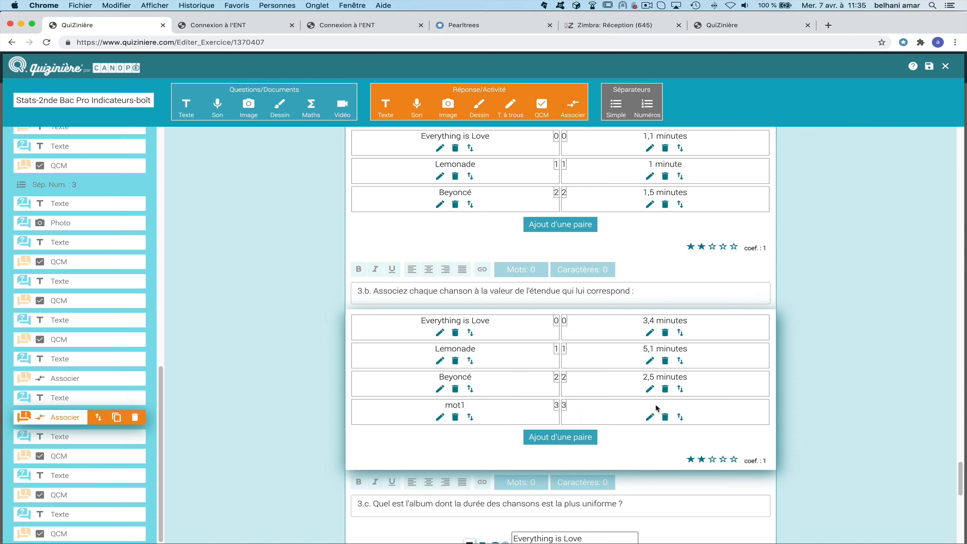
left_click(650, 416)
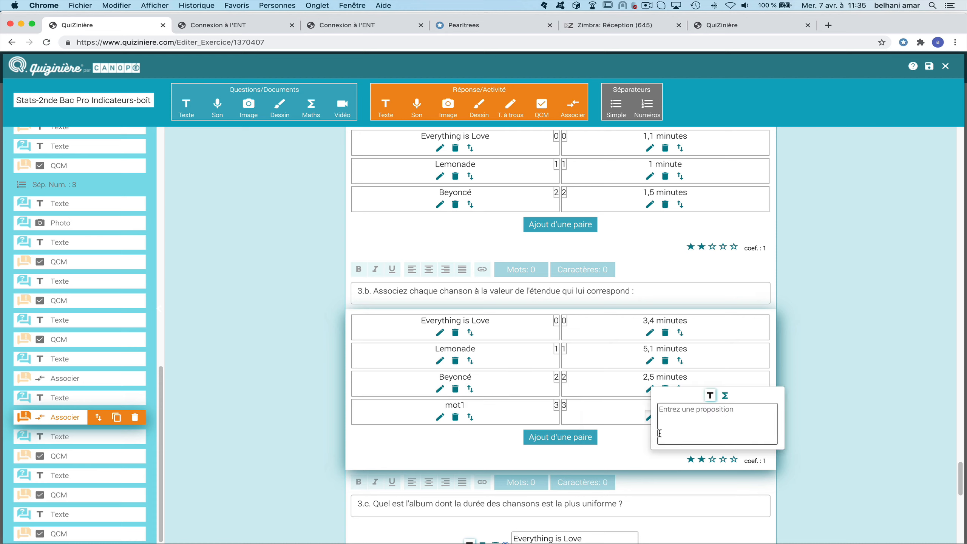
type("mot2")
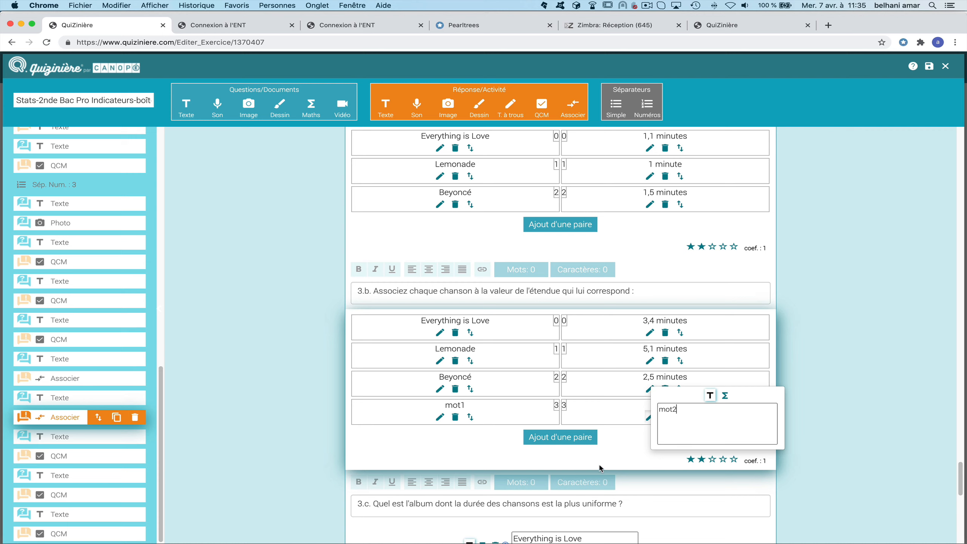
left_click(623, 465)
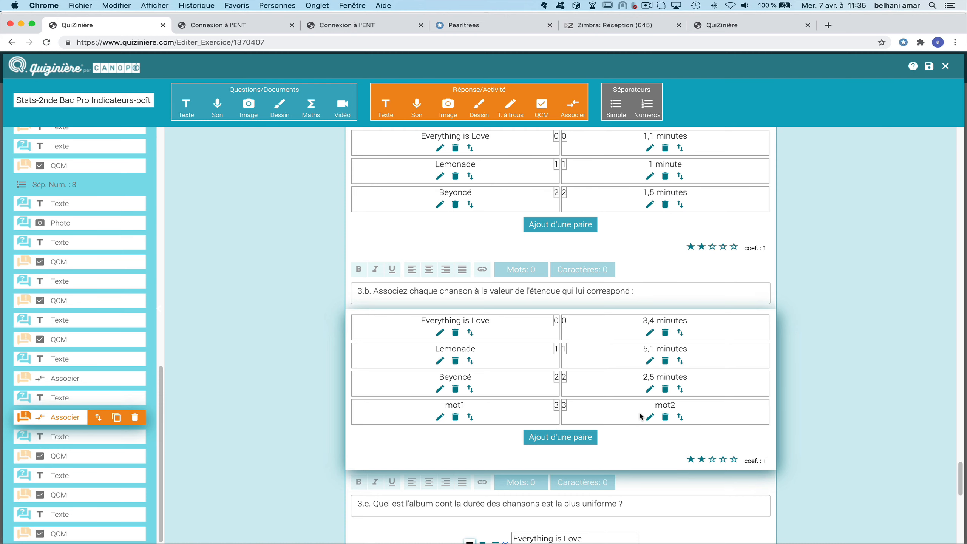
scroll(678, 396, "down", 3)
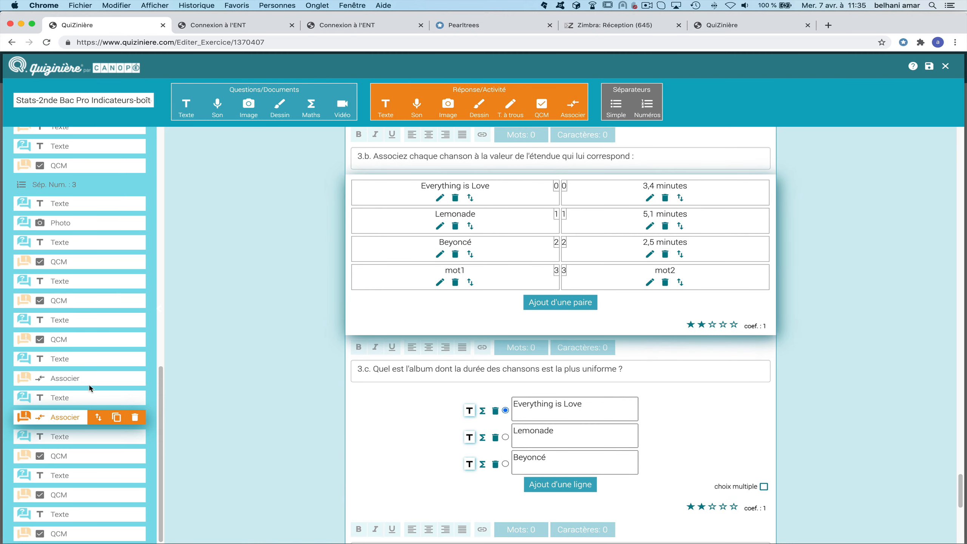
scroll(88, 391, "up", 4)
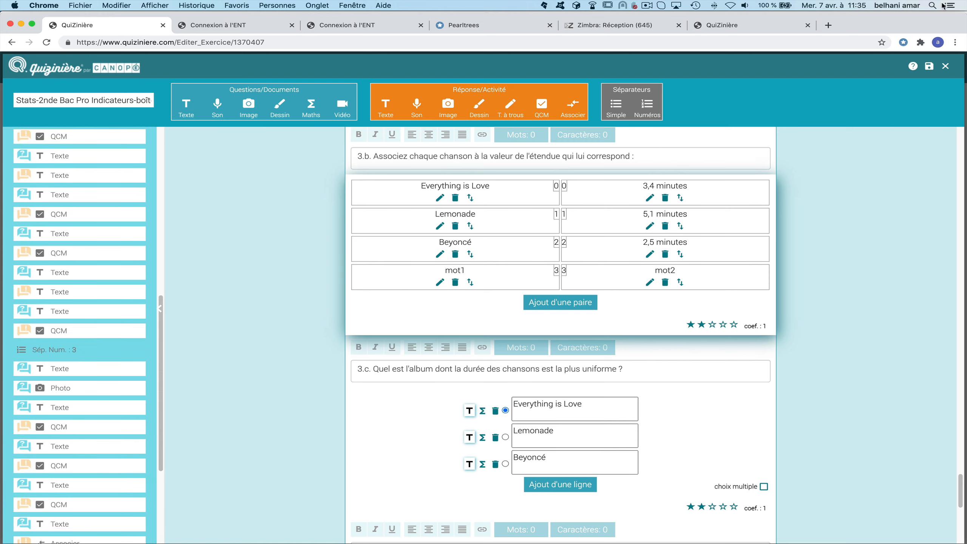
left_click(929, 66)
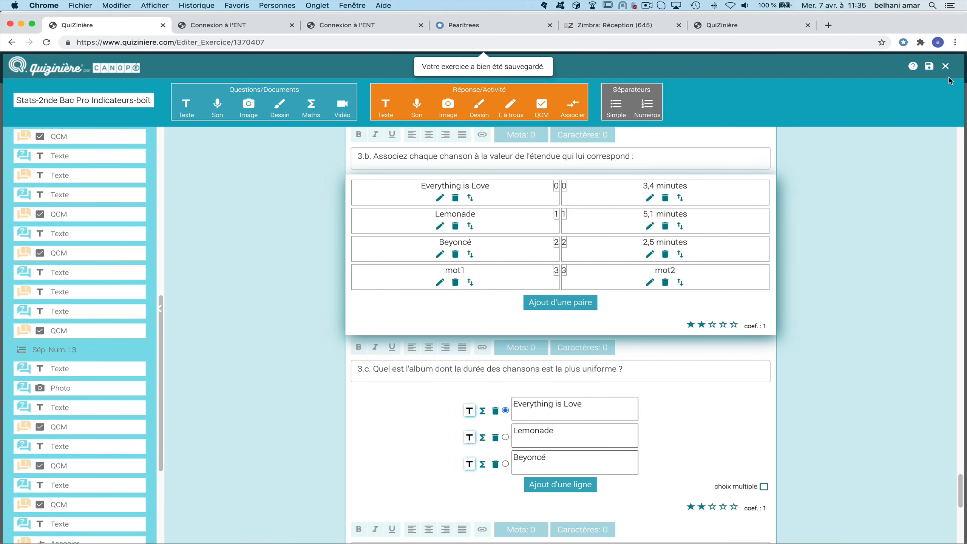
Close the exercise editor and open the distribution form for the stats exercise.
left_click(946, 66)
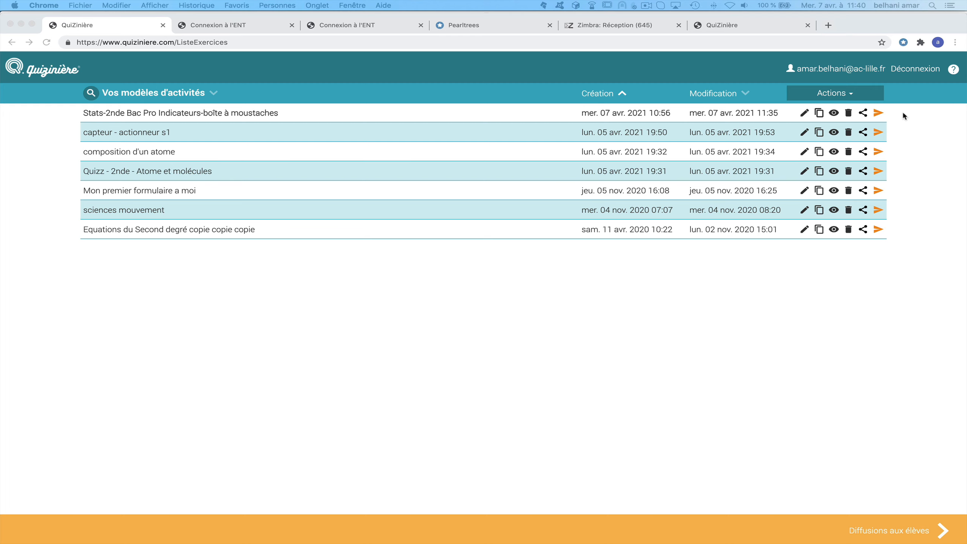
left_click(891, 114)
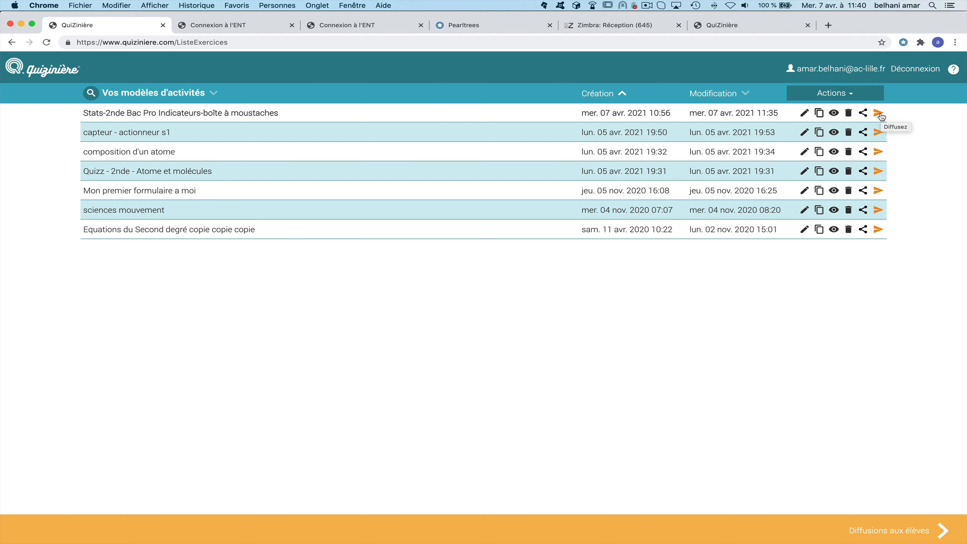
left_click(880, 114)
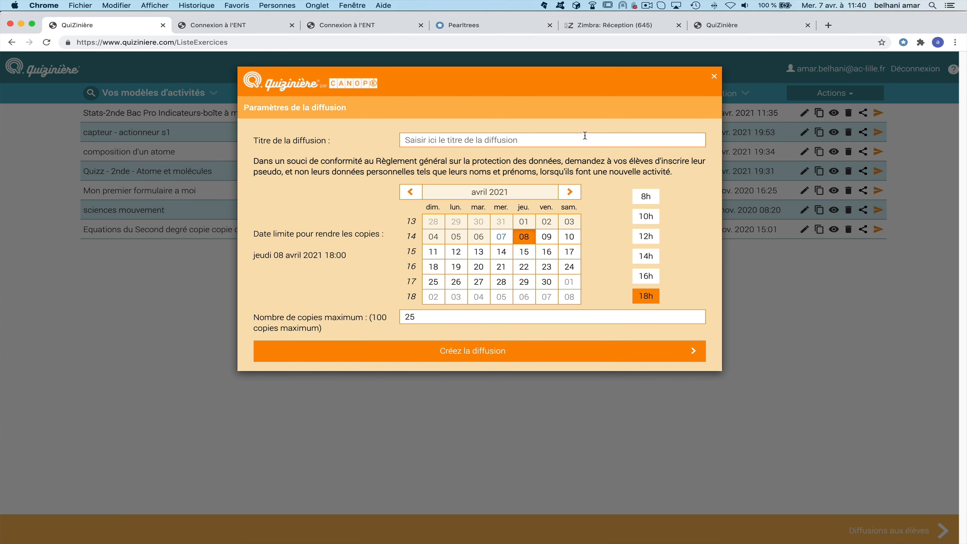
Create distribution 'Evaluation statistiques', due Friday 09 April 2021 at 12:00, maximum 30 copies.
left_click(415, 143)
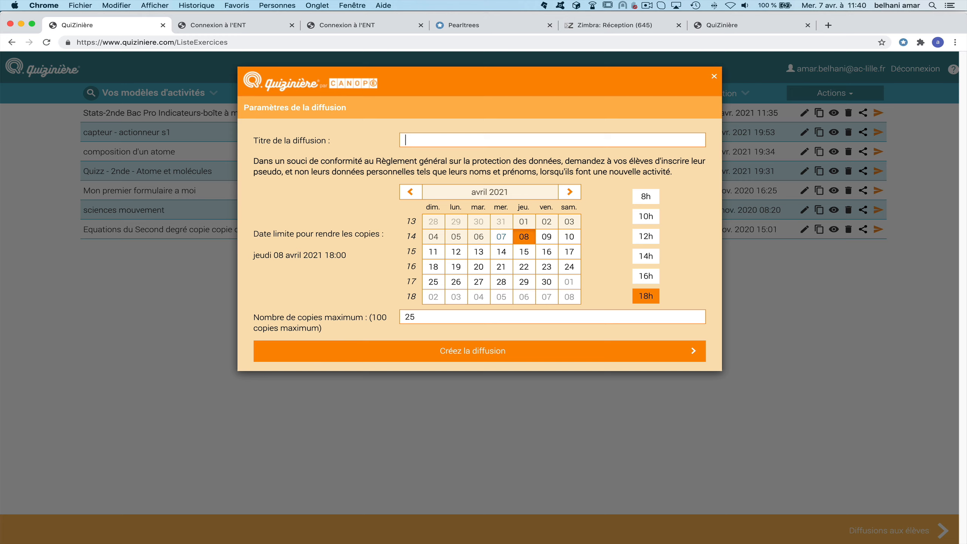
type("Evaluation statistiques")
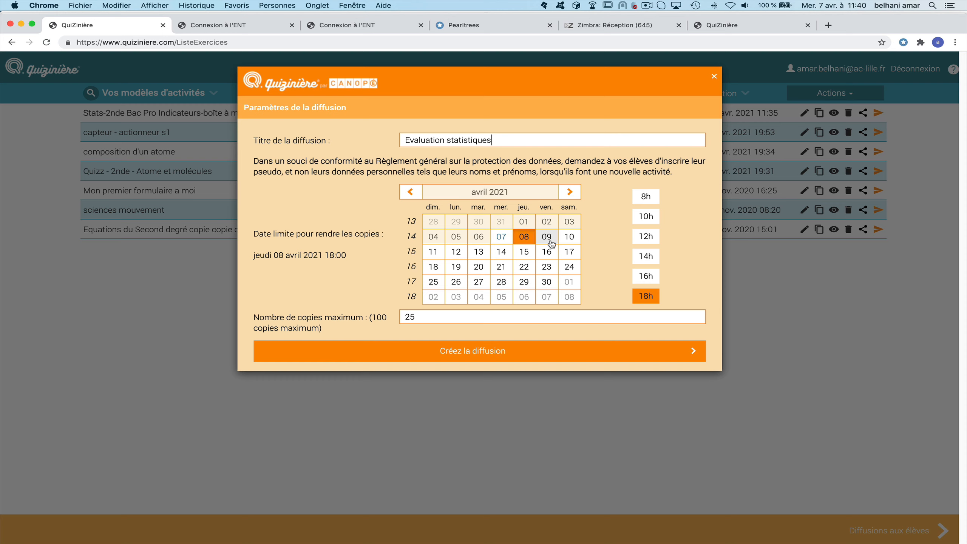
left_click(551, 243)
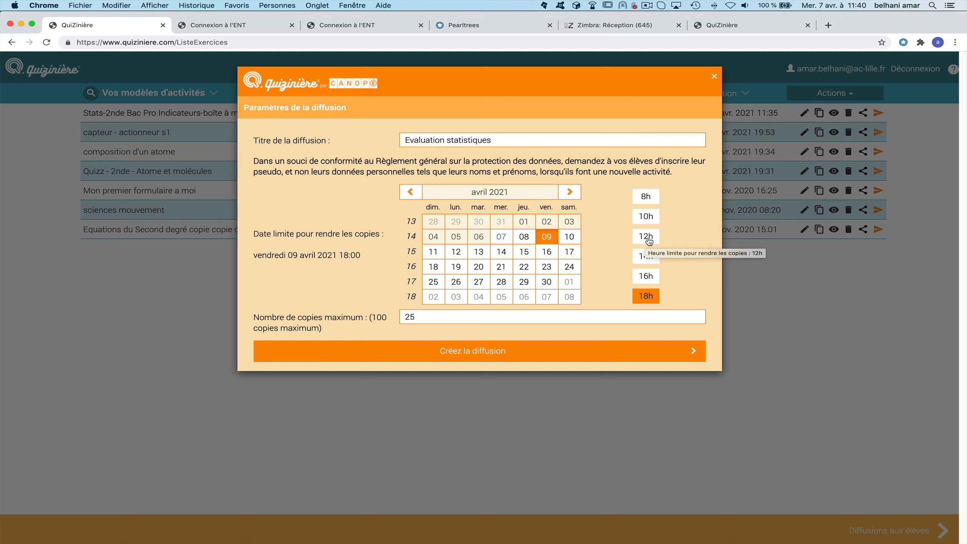
left_click(649, 242)
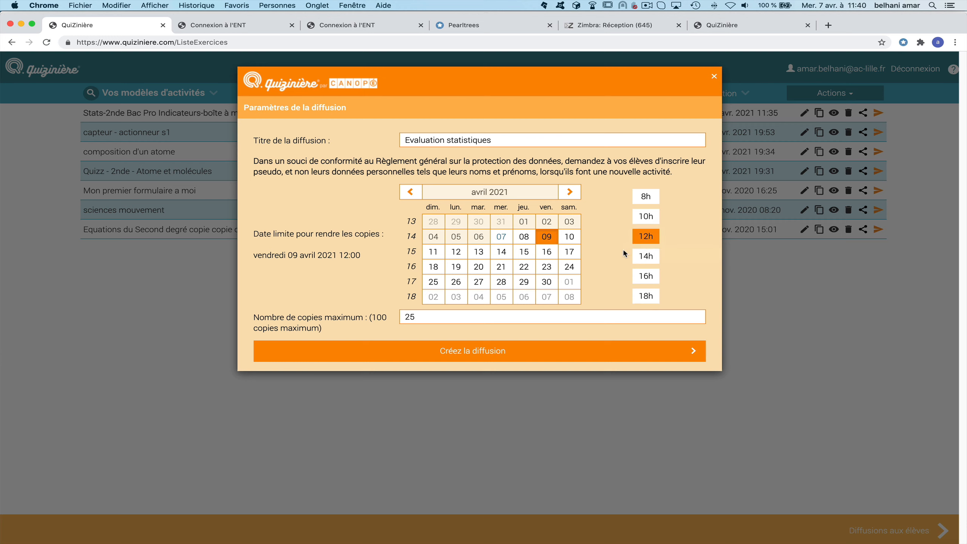
left_click_drag(368, 335, 388, 309)
type("30")
left_click(525, 356)
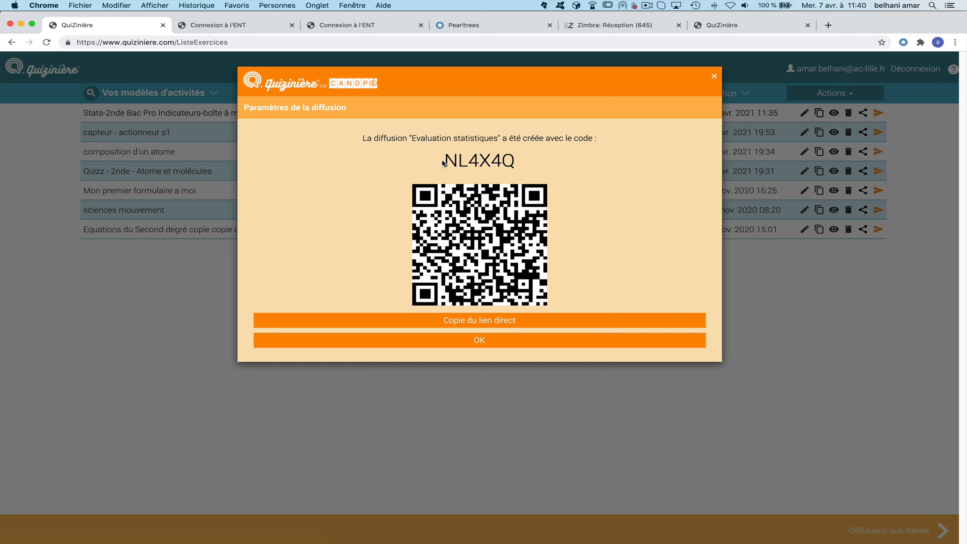
Copy the distribution's access code and confirm to show the student distributions list.
left_click_drag(446, 160, 519, 162)
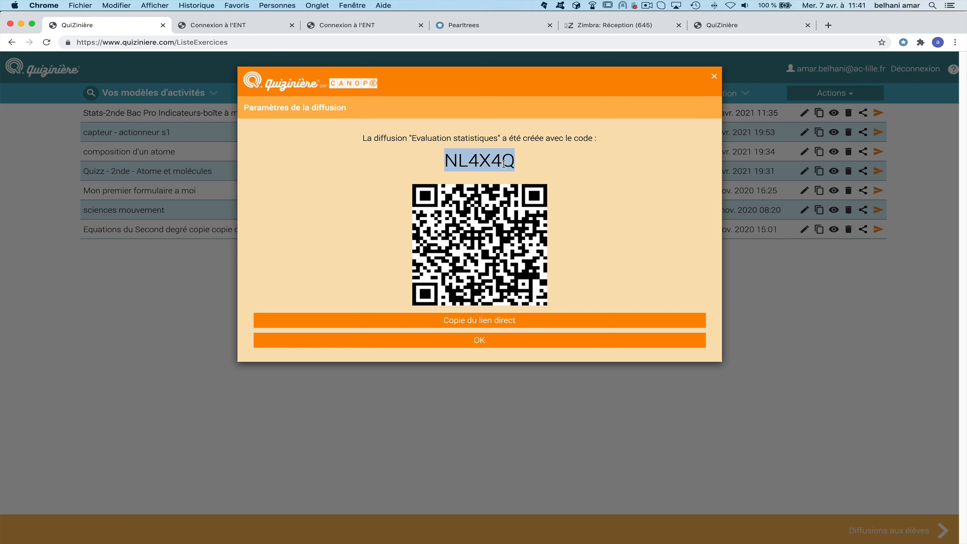
right_click(504, 163)
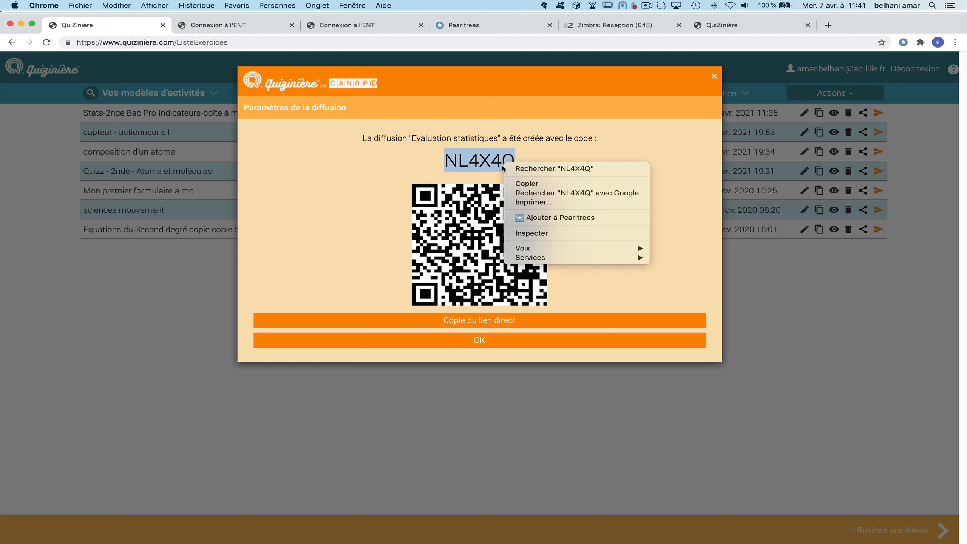
left_click(543, 185)
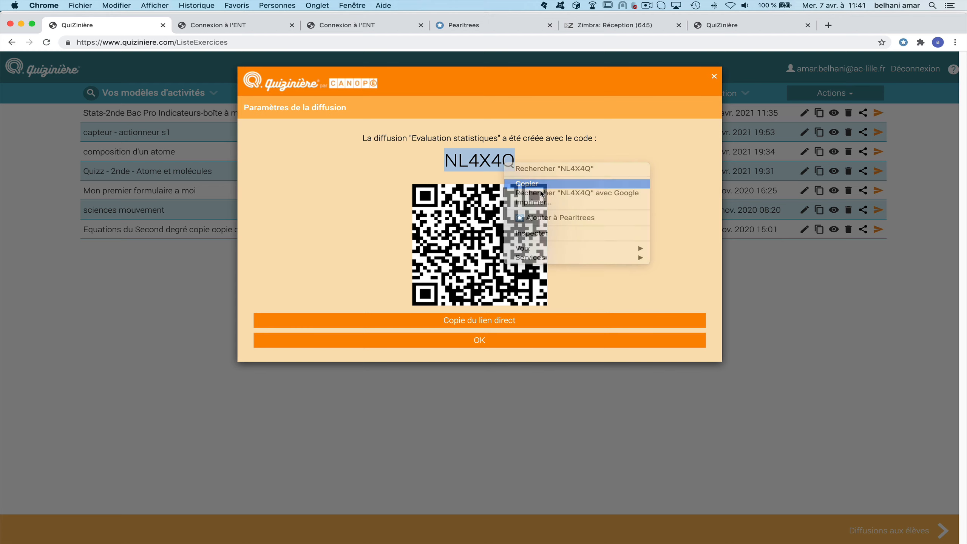
left_click(534, 345)
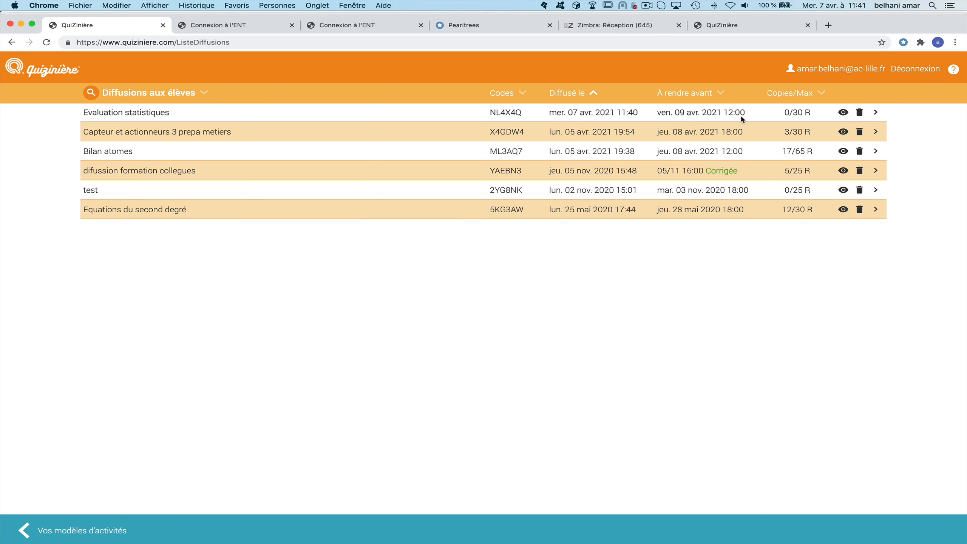
left_click(843, 112)
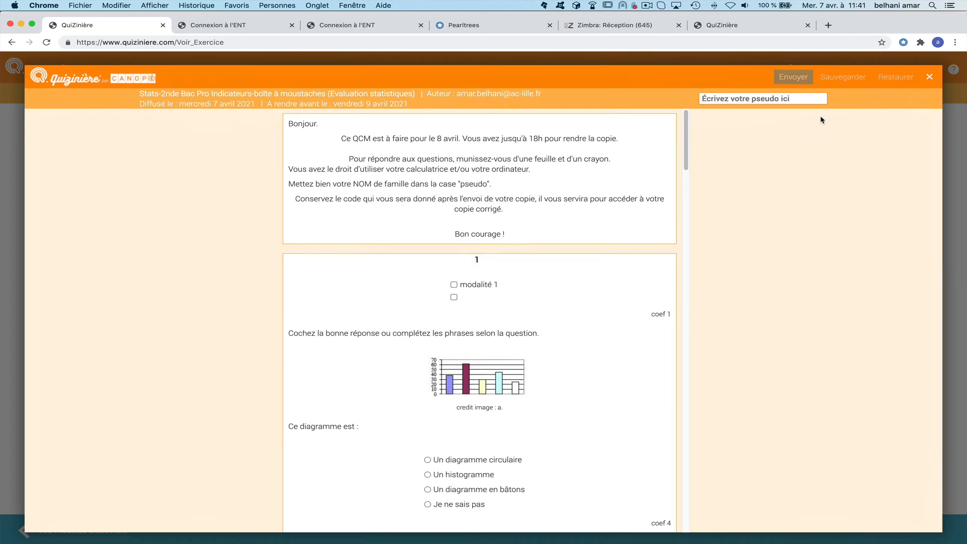
scroll(626, 236, "down", 20)
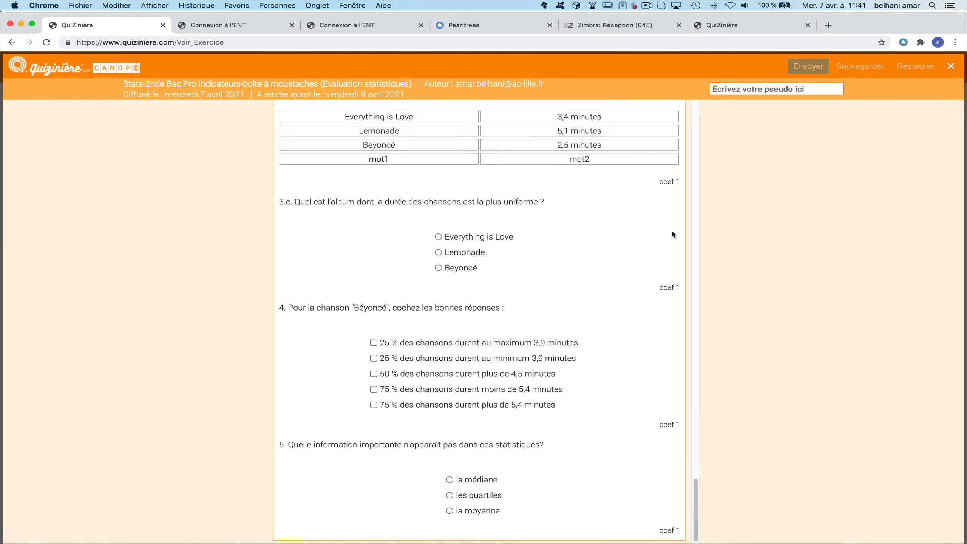
scroll(671, 233, "up", 10)
left_click(951, 66)
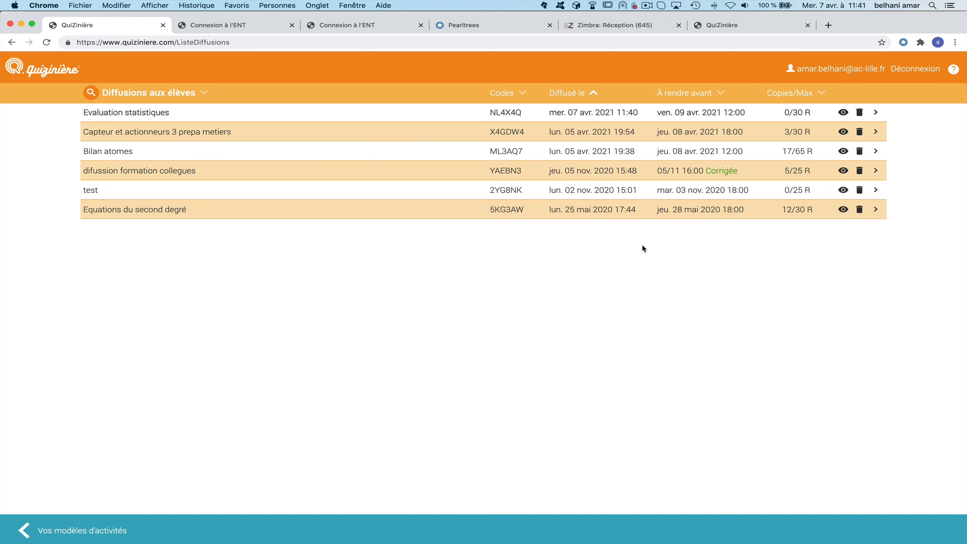
Load quiziniere.com in a new Chrome tab.
left_click(828, 25)
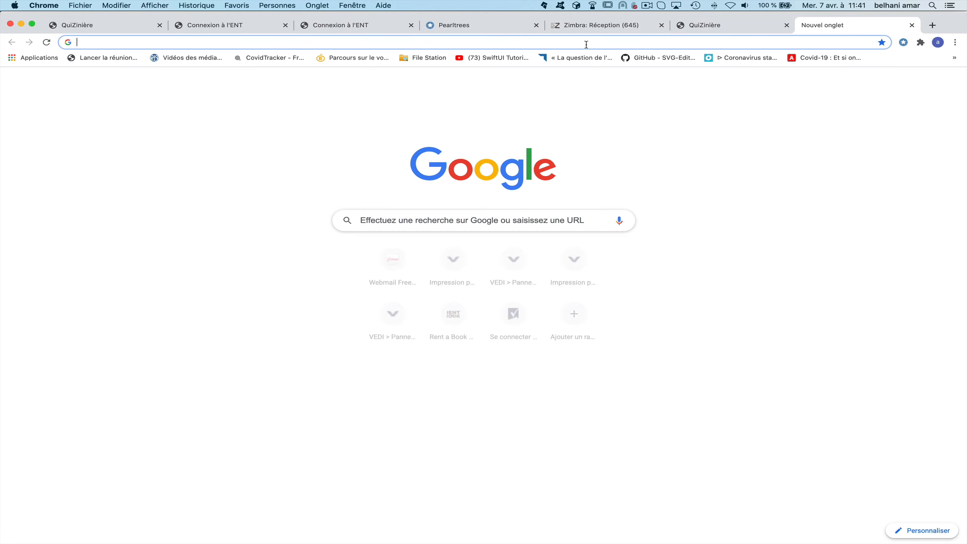
type("www.quiziniere.com")
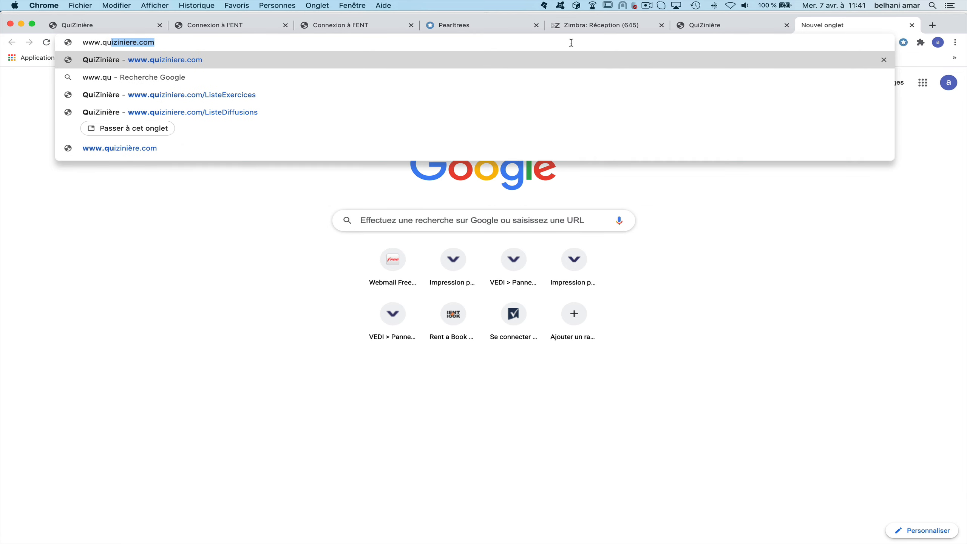
key("Return")
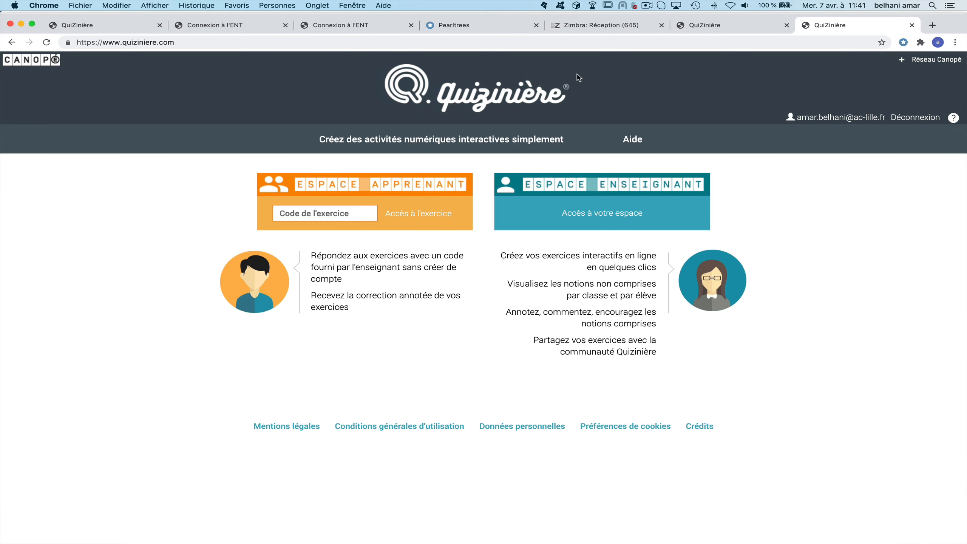
Enter the exercise's access code in Espace apprenant to open the quiz as a student.
left_click(350, 210)
type("NL4X4Q")
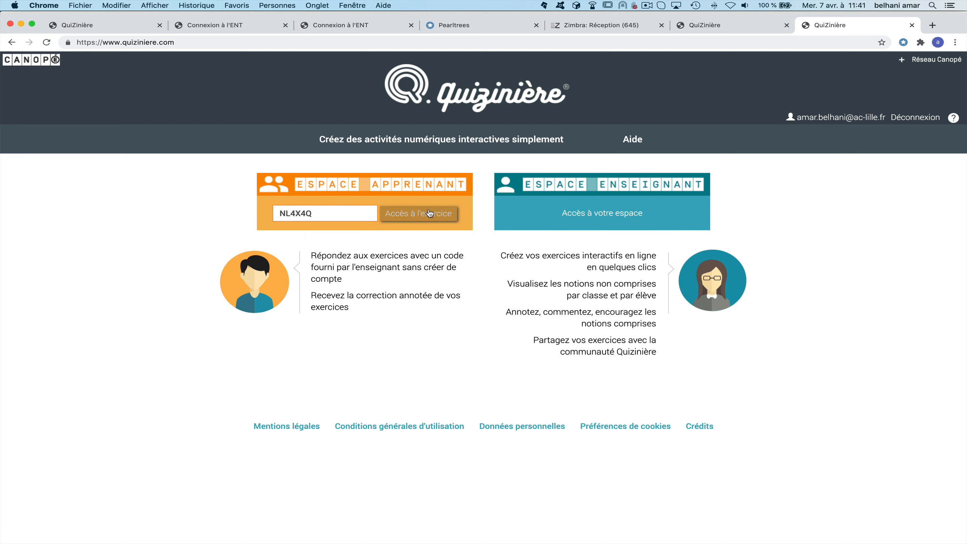
left_click(428, 214)
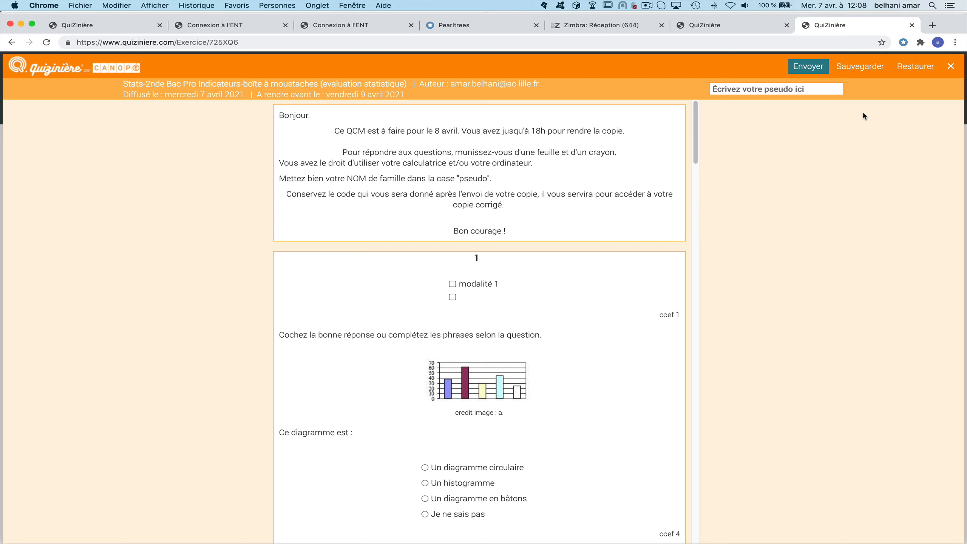
Answer the first question with Un histogramme and save, dismissing the missing-name warning.
scroll(536, 261, "down", 5)
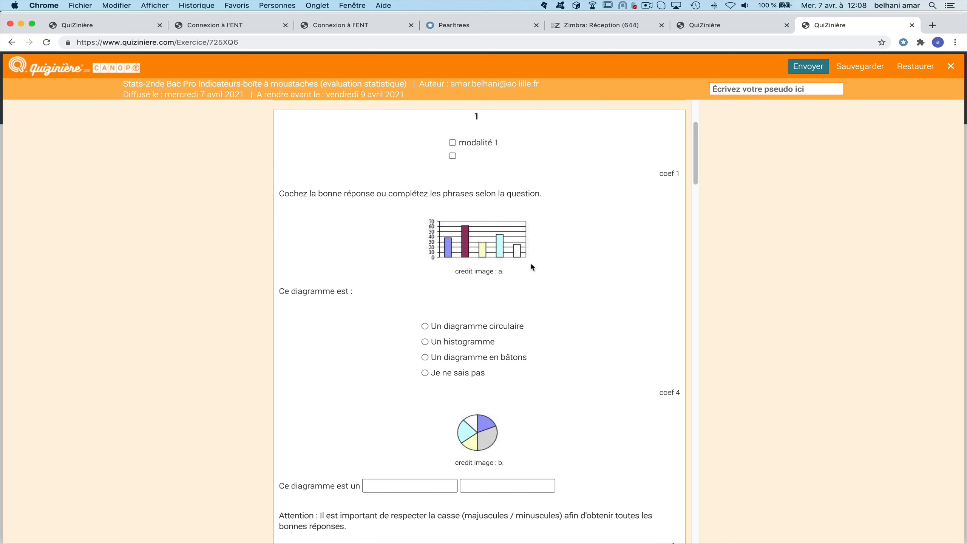
left_click(424, 341)
scroll(487, 360, "down", 2)
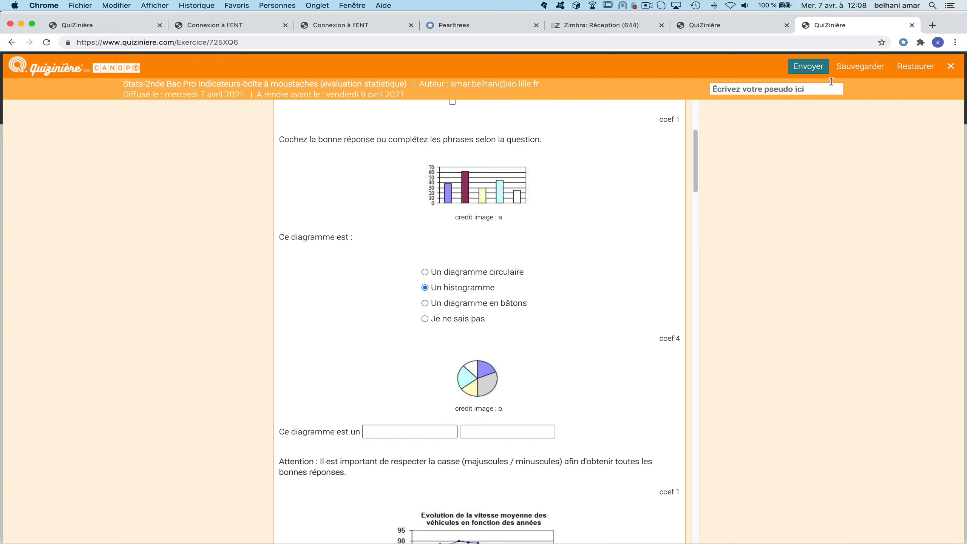
left_click(861, 69)
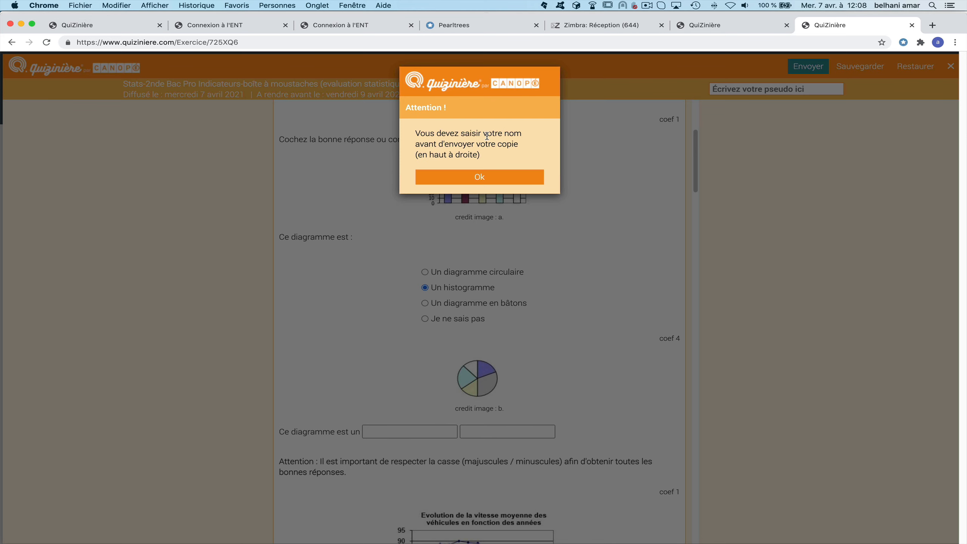
left_click(480, 181)
Sign the copy with a student pseudonym, send it, and copy the returned copy code.
left_click(742, 92)
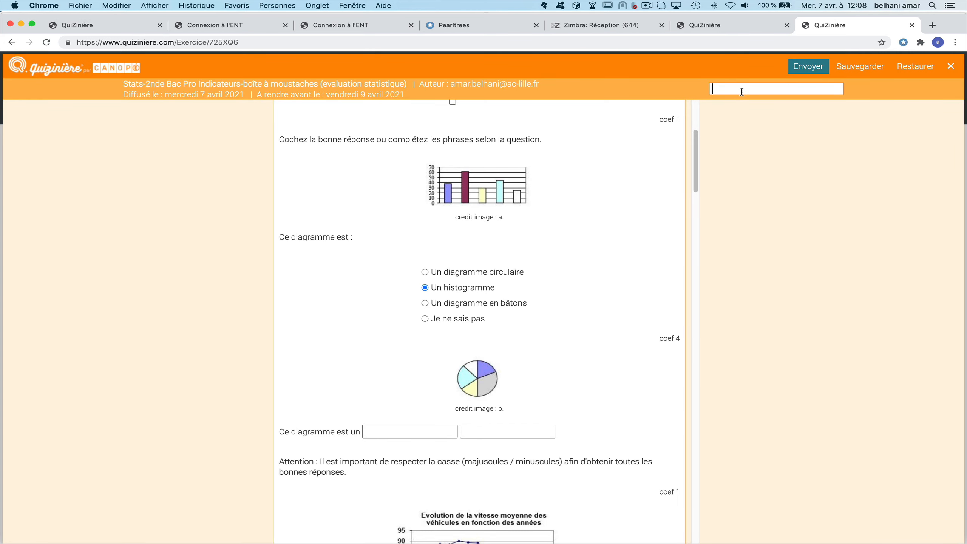
type("dupont")
left_click(809, 68)
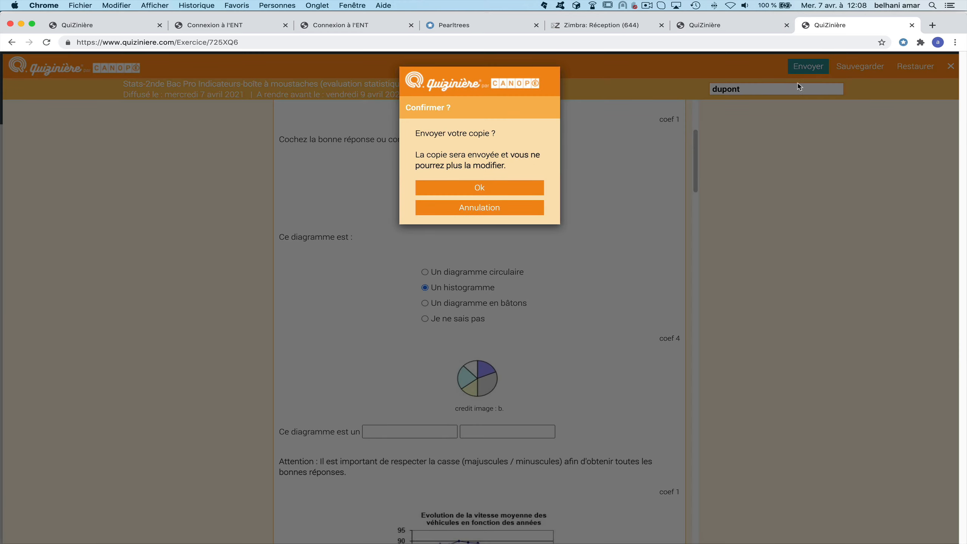
left_click(483, 188)
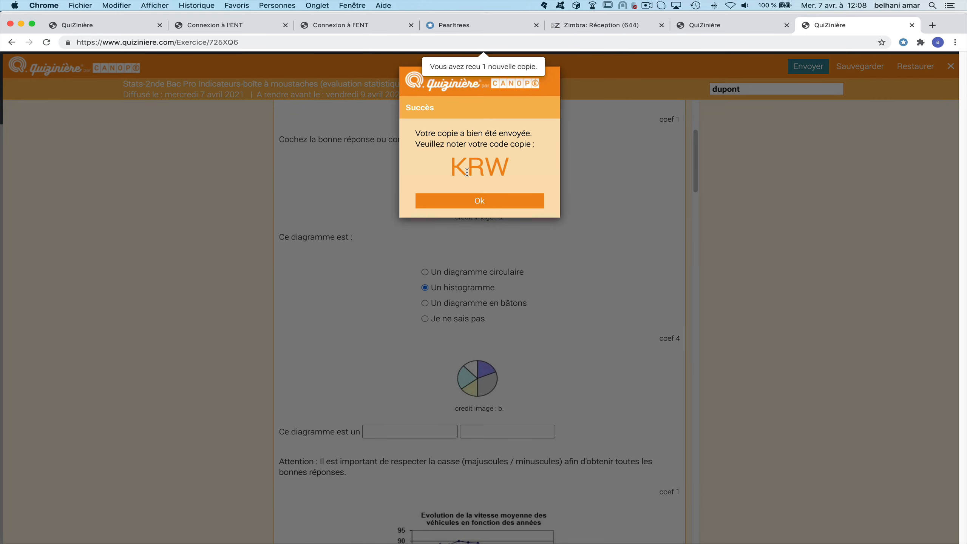
left_click_drag(453, 168, 524, 167)
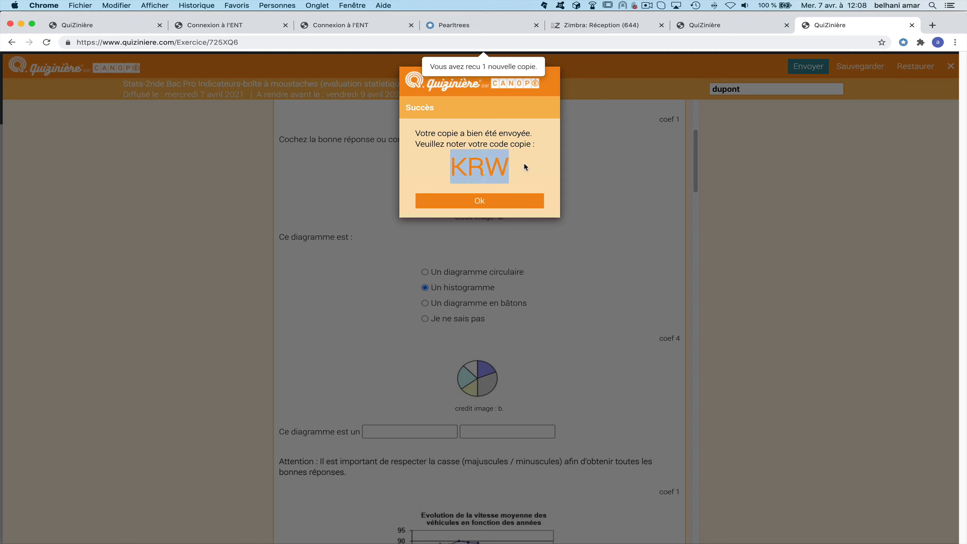
key("super+c")
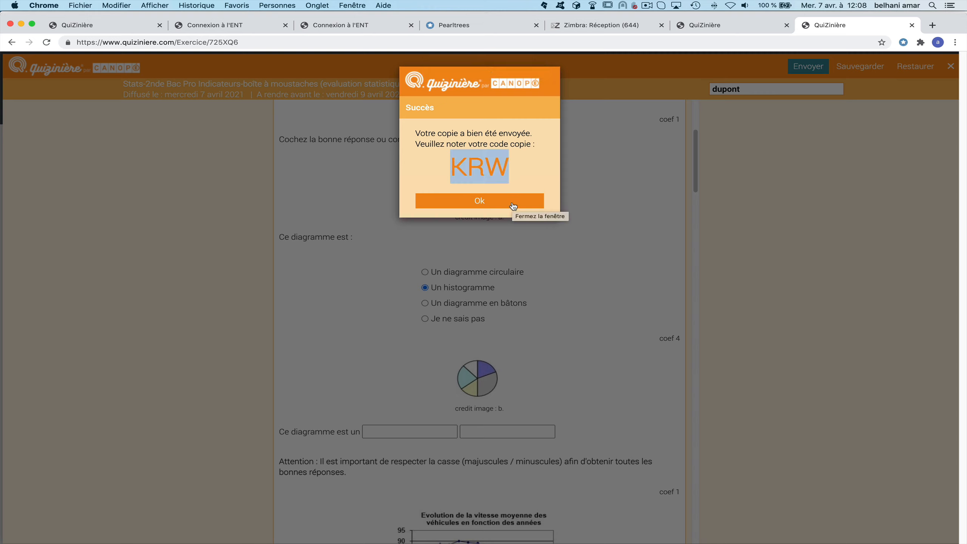
left_click(514, 206)
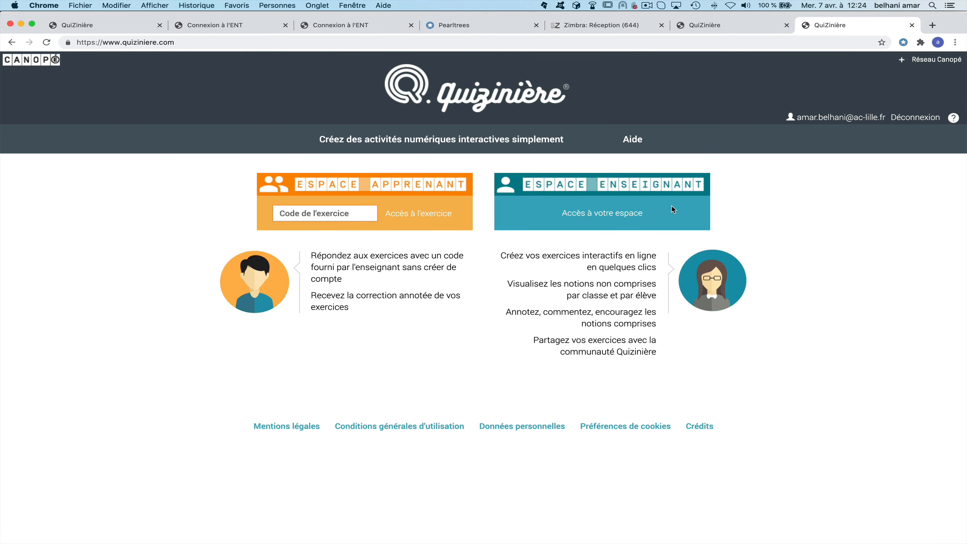
Refresh the teacher's diffusions, open evaluation statistique's received copy and scroll through its marking.
left_click(720, 25)
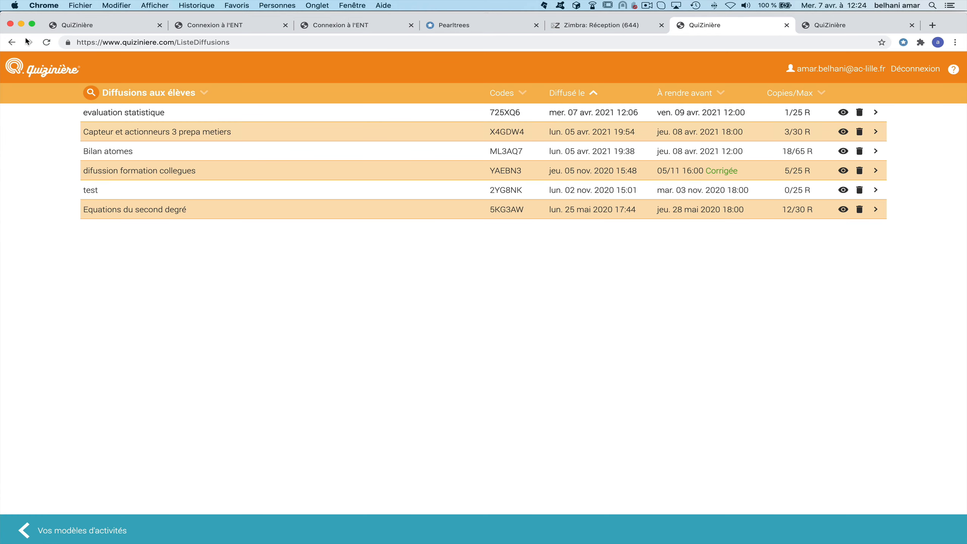
left_click(46, 42)
left_click(875, 113)
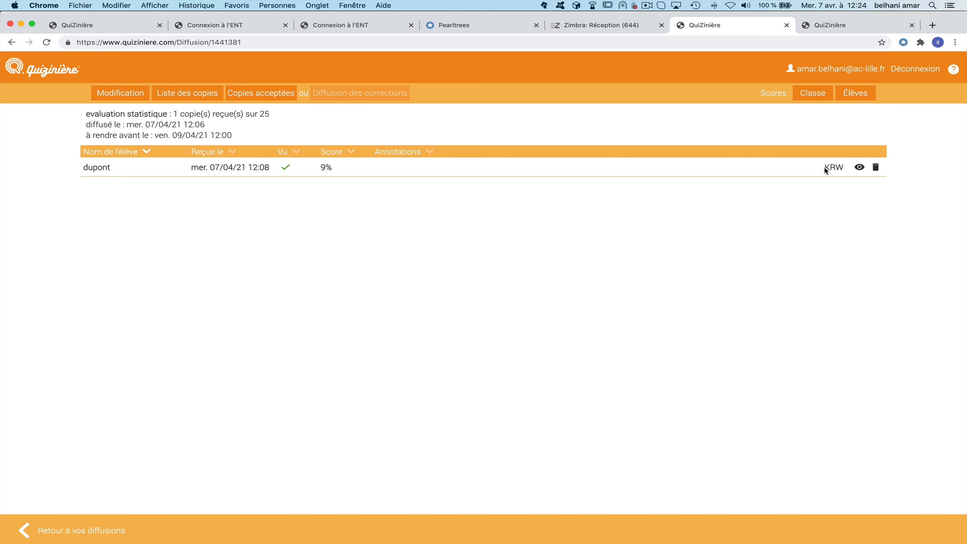
left_click(859, 168)
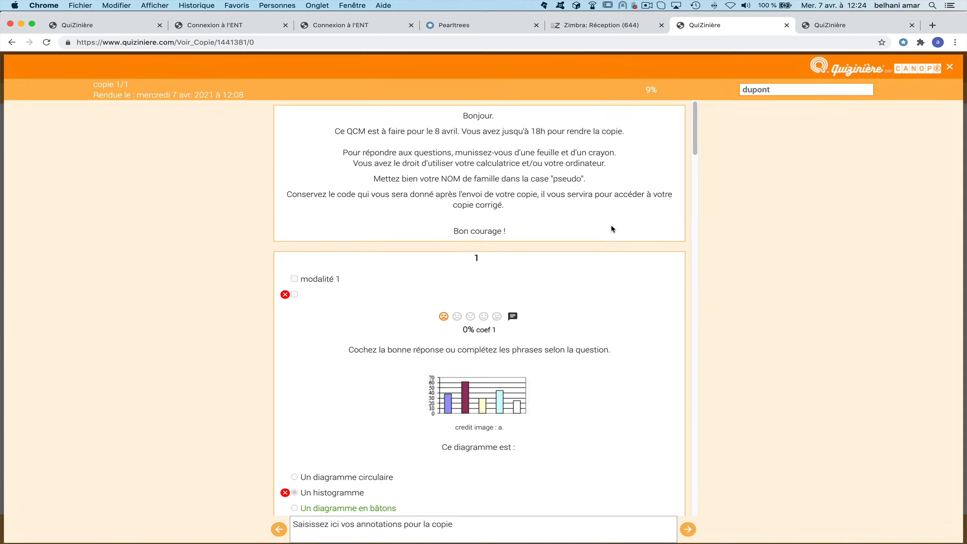
scroll(502, 228, "down", 5)
scroll(502, 229, "down", 2)
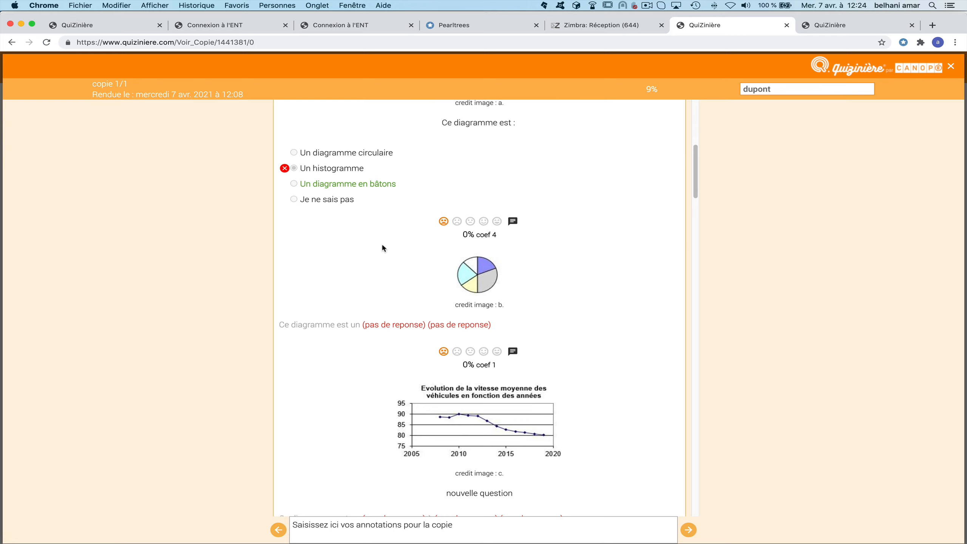
scroll(383, 248, "down", 15)
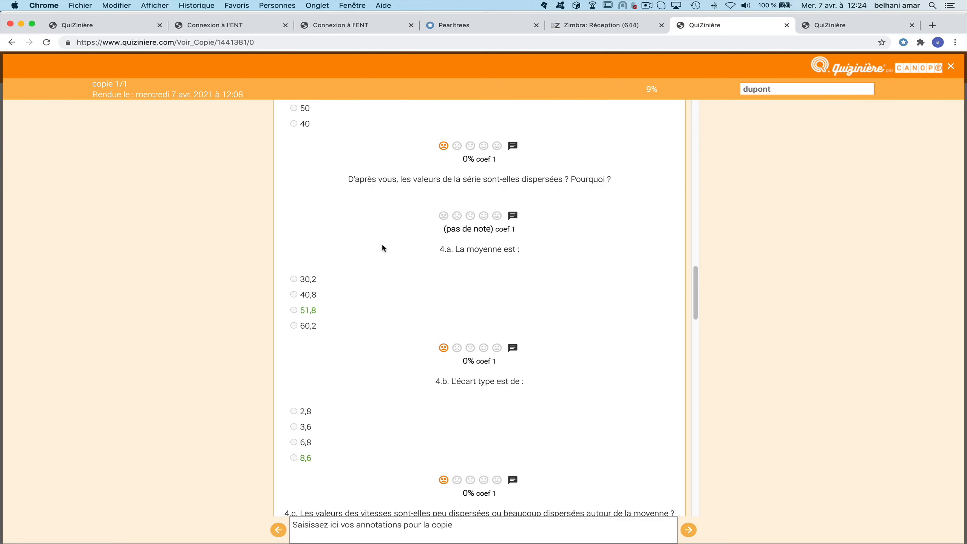
scroll(383, 248, "down", 15)
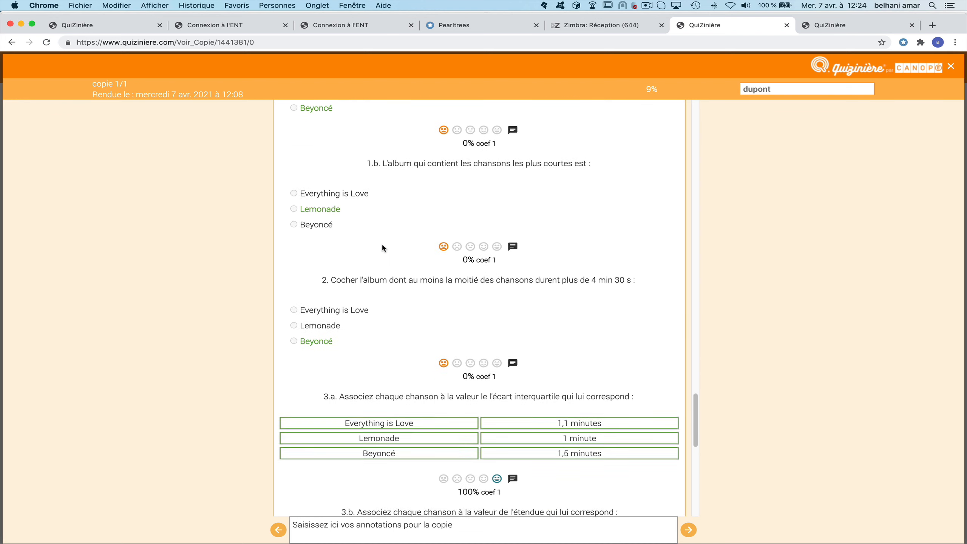
scroll(383, 248, "down", 10)
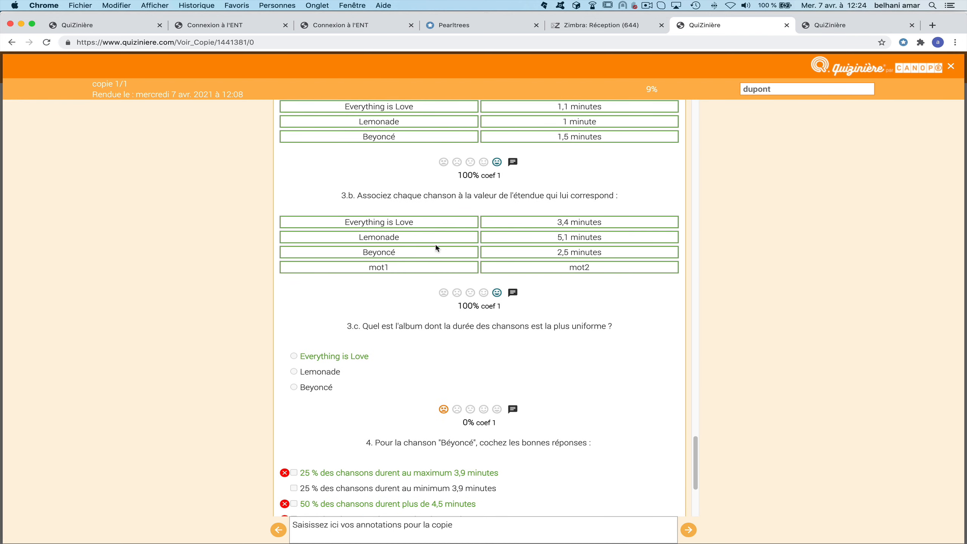
Rate question 3.b at 75% and add the comment 'kdsjqfkljdsfkdlsfdksl'.
left_click(484, 293)
left_click(444, 292)
left_click(458, 292)
left_click(481, 293)
left_click(513, 293)
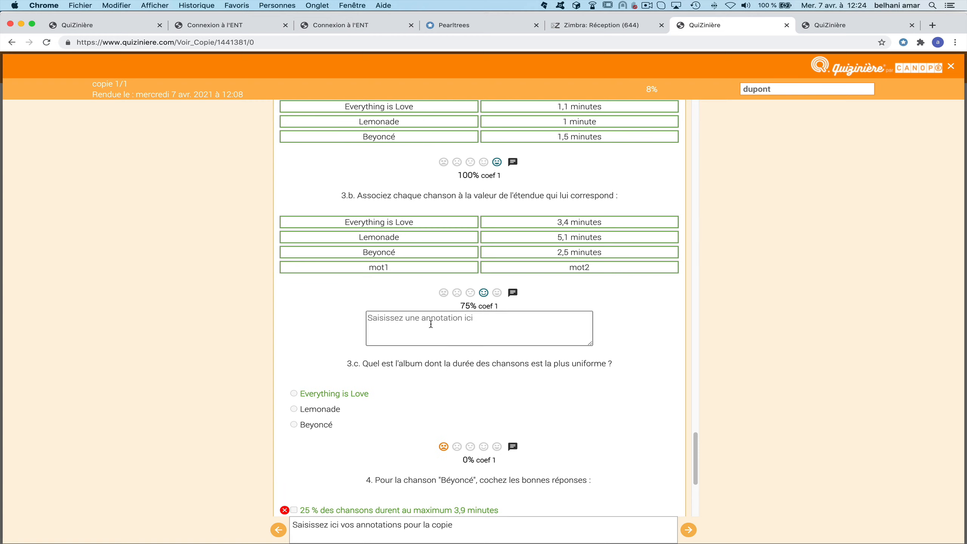
left_click(464, 337)
type("kdsjqfkljdsfkdlsfdksl")
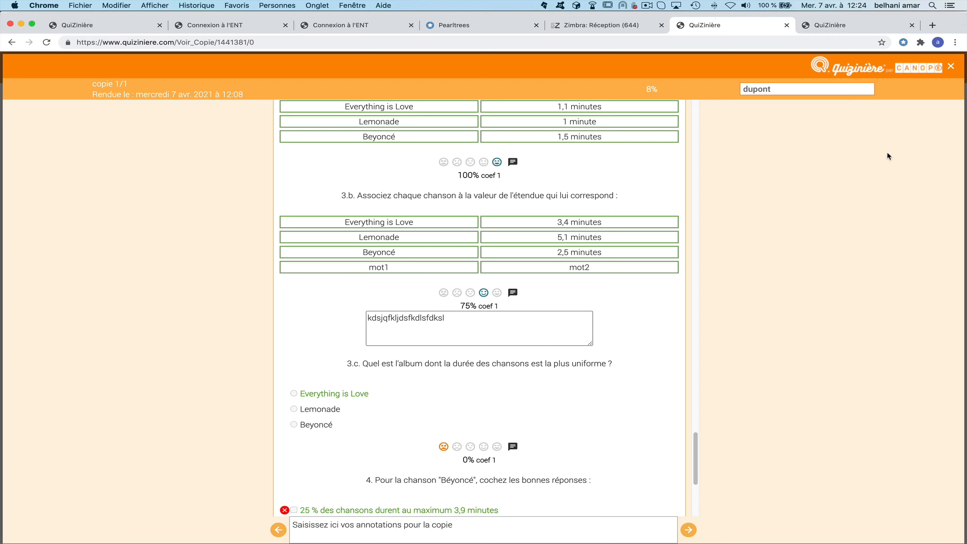
Add the overall annotation 'fgfdgfdgfd' to the copy and close the graded copy.
left_click(374, 528)
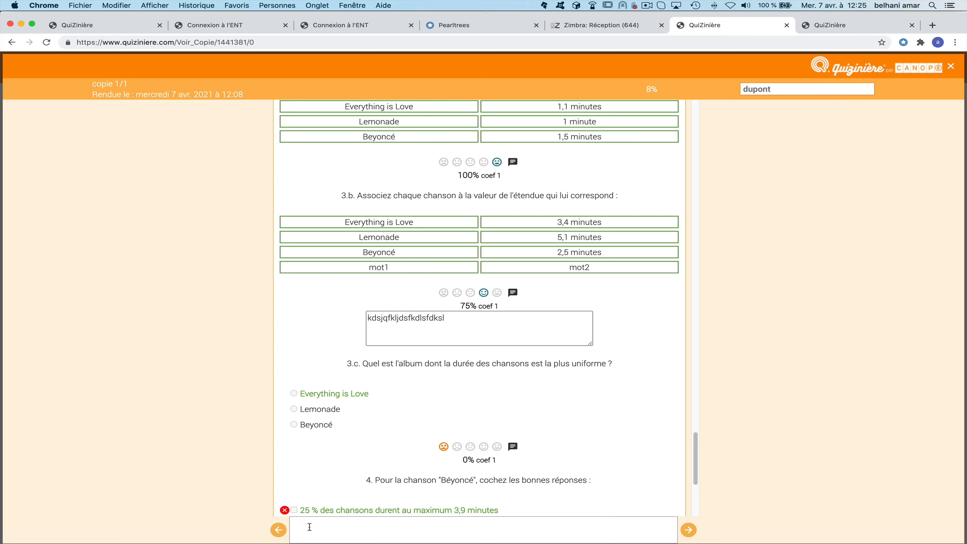
type("fgfdgfdgfd")
left_click(689, 531)
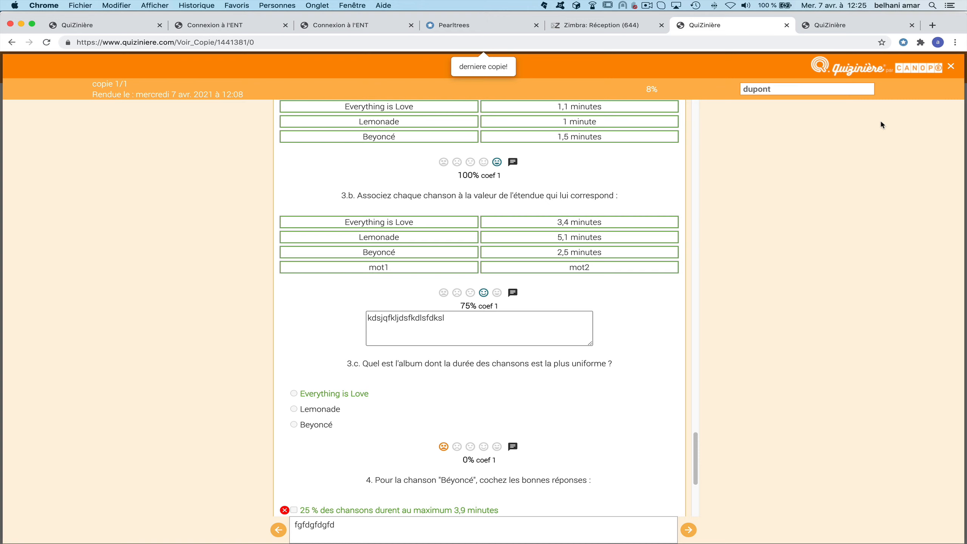
left_click(952, 67)
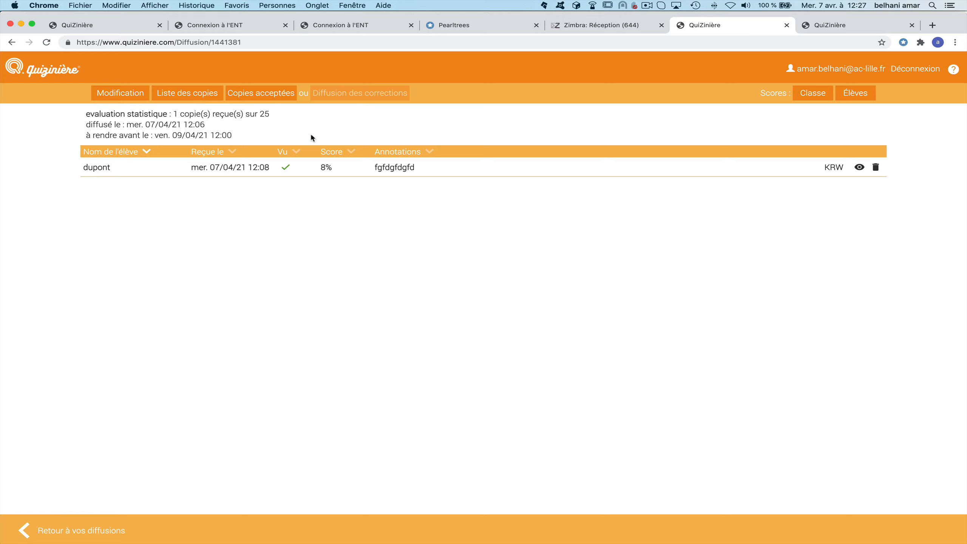
Publish the corrections to students and select the student's copy code.
left_click(275, 94)
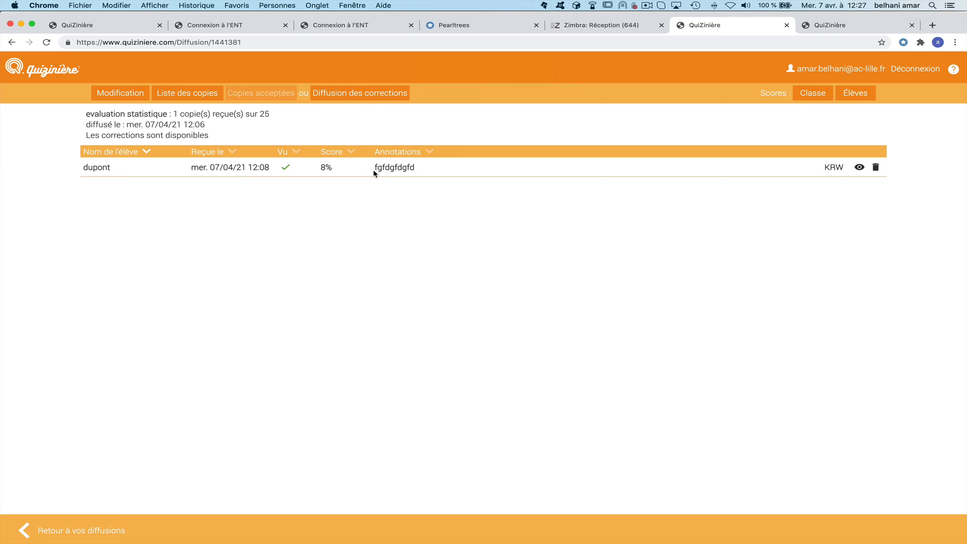
double_click(832, 169)
Display and copy the evaluation statistique quiz access code from the diffusions list.
left_click(71, 529)
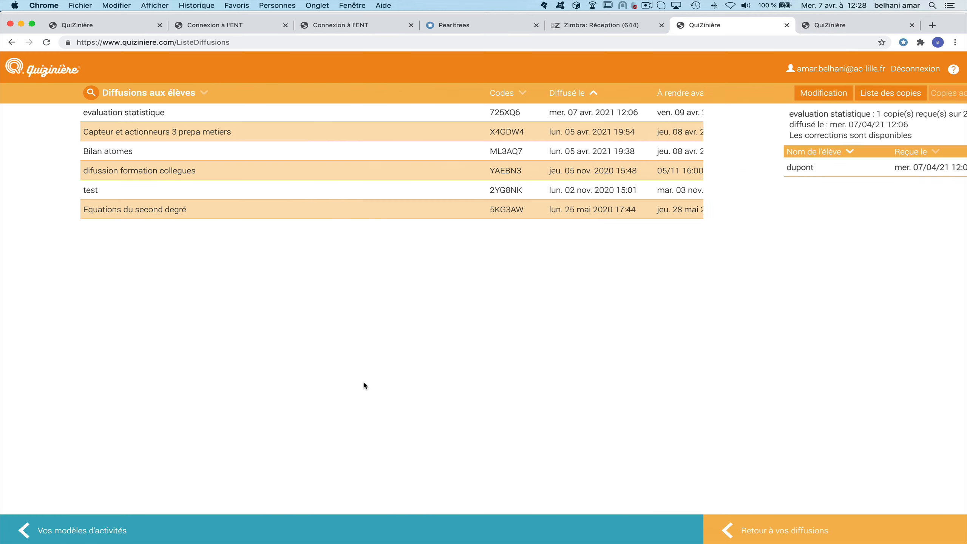
left_click(504, 111)
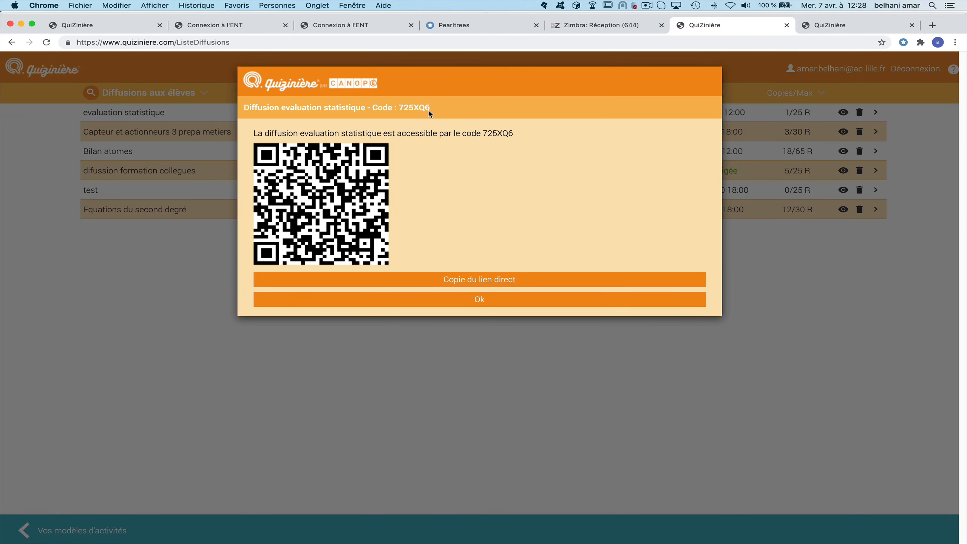
double_click(404, 108)
key("super+c")
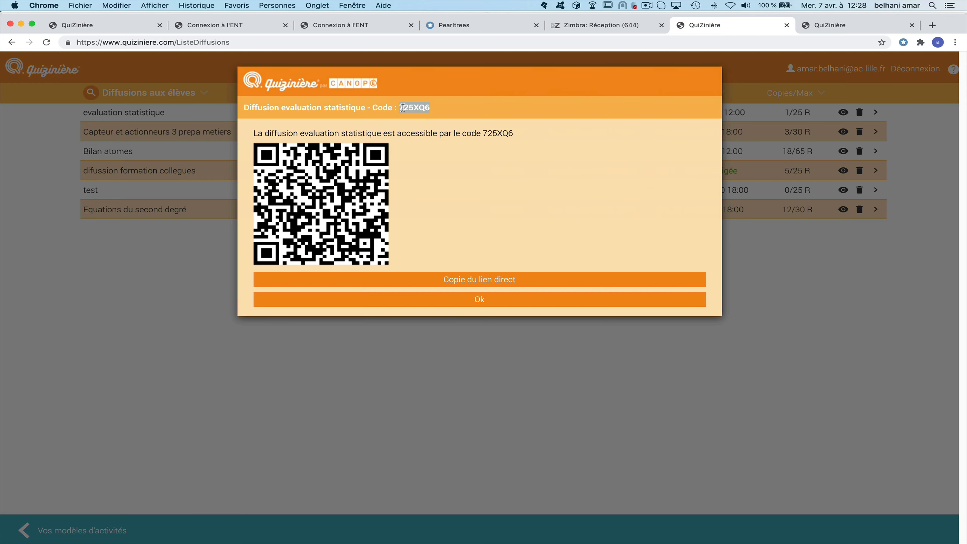
On the learner home page, enter the quiz access code and copy code to view the corrected copy.
left_click(821, 26)
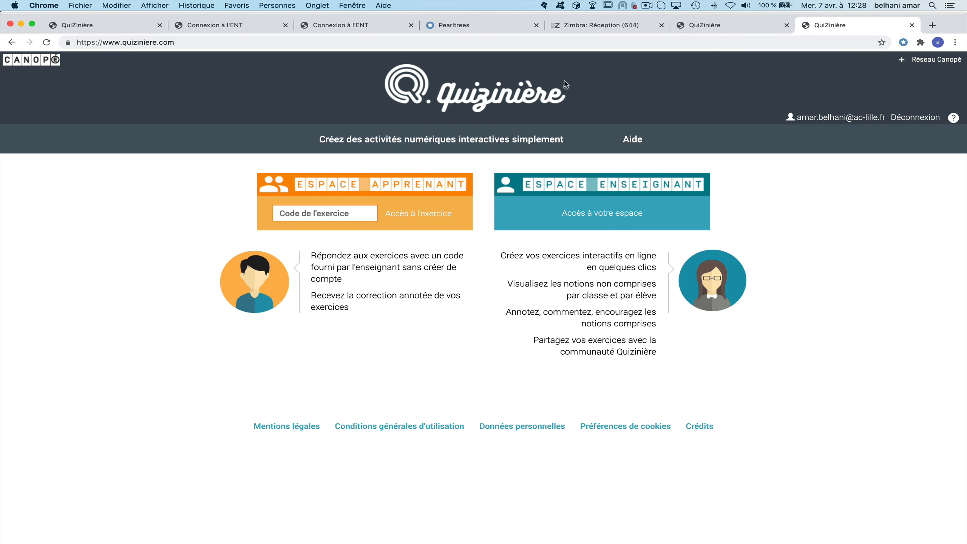
left_click(305, 214)
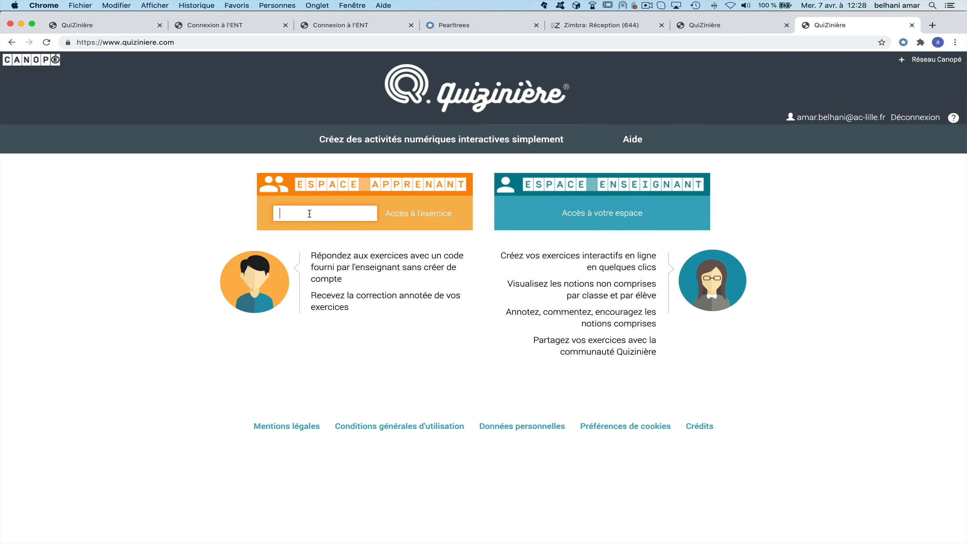
key("super+v")
left_click(419, 216)
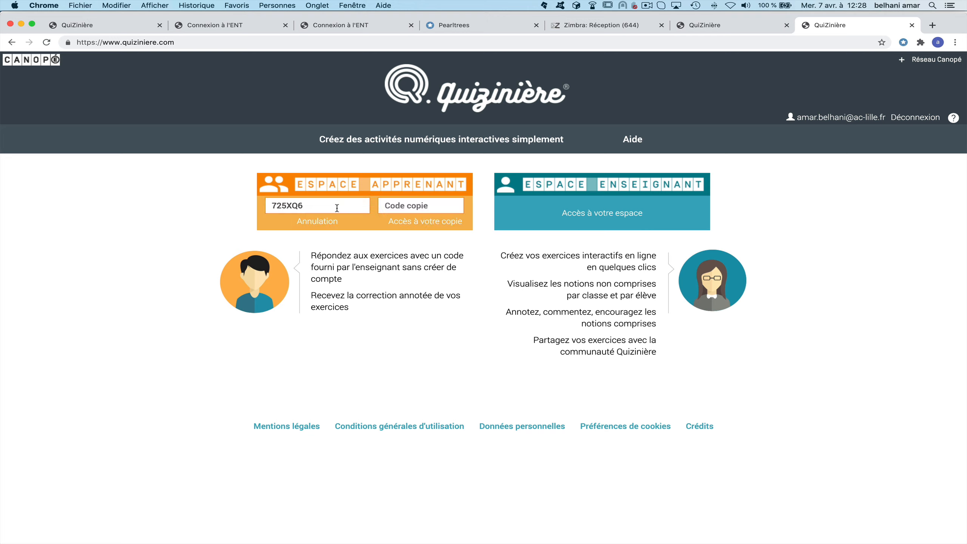
left_click(404, 206)
type("KRW")
left_click(439, 225)
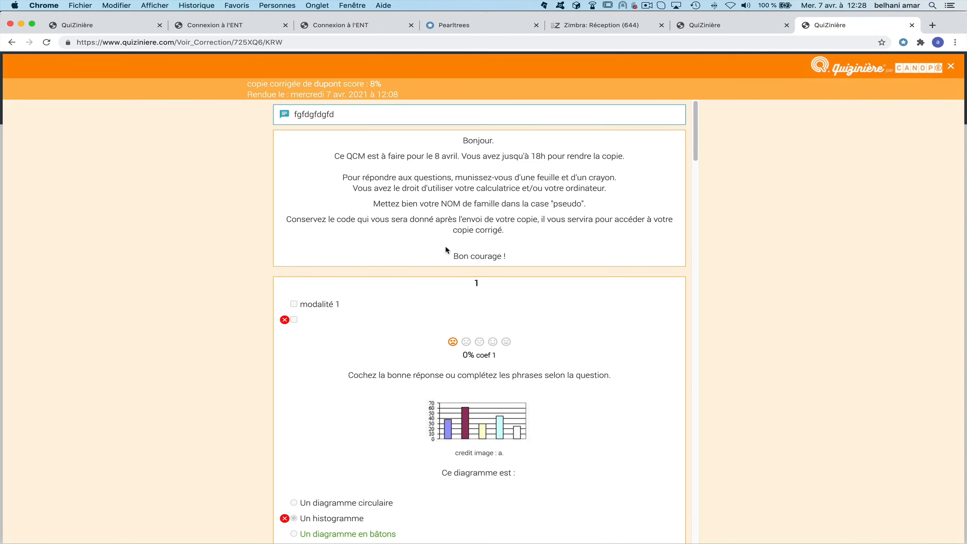
scroll(490, 286, "down", 20)
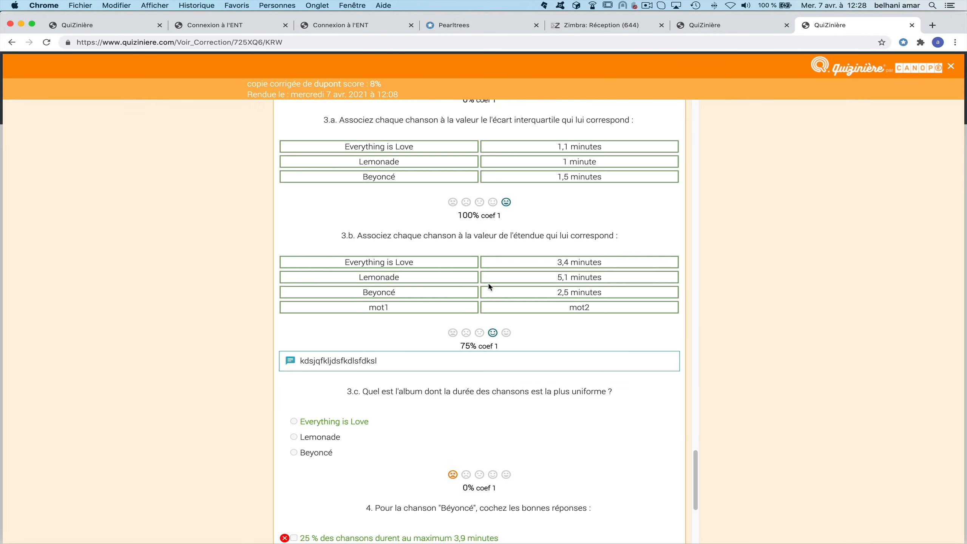
scroll(499, 297, "up", 20)
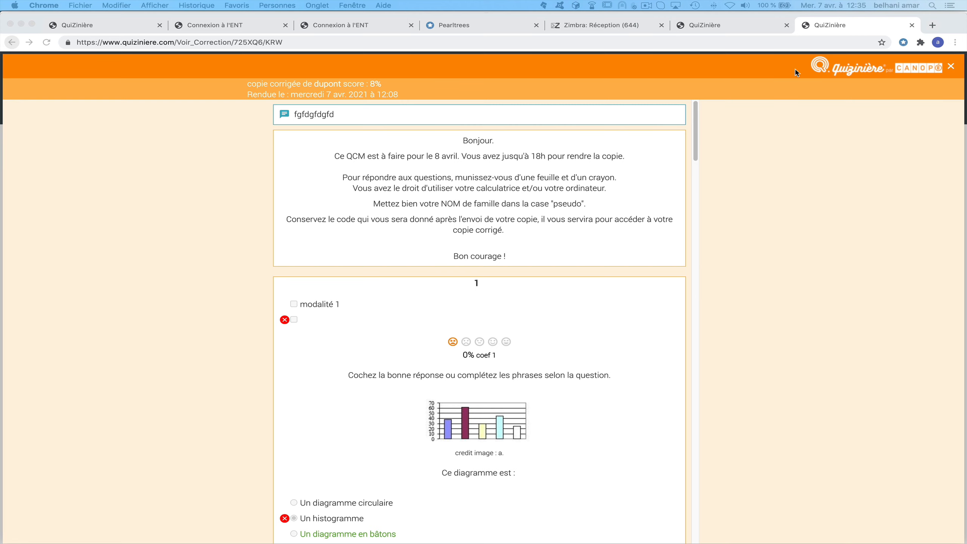
Create a new activity template from Vos modèles d'activités and title it 'nouveau quizz'.
left_click(731, 28)
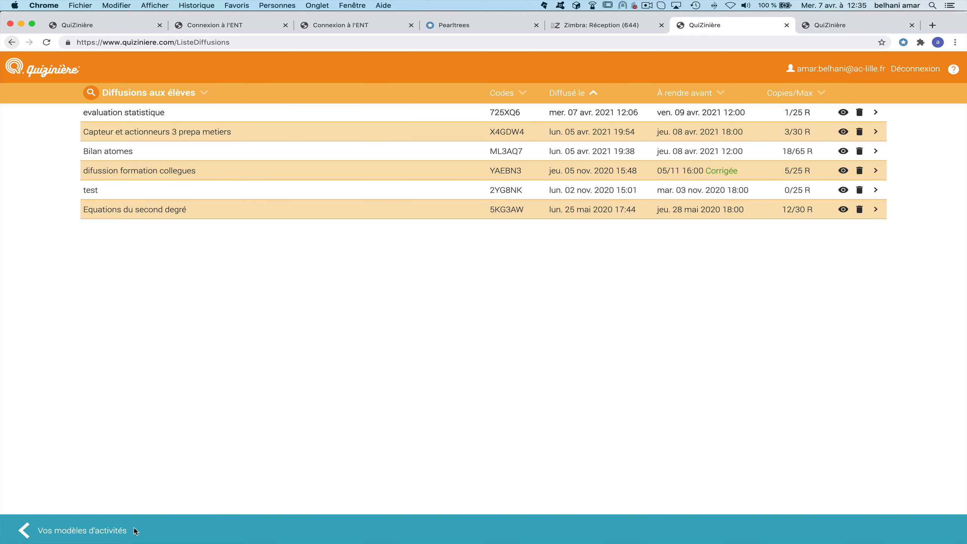
left_click(63, 533)
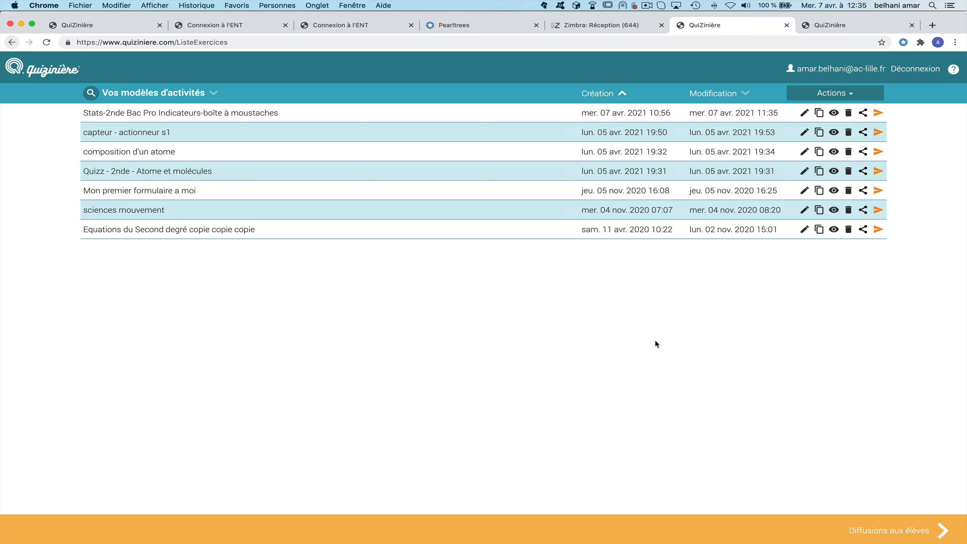
left_click(831, 95)
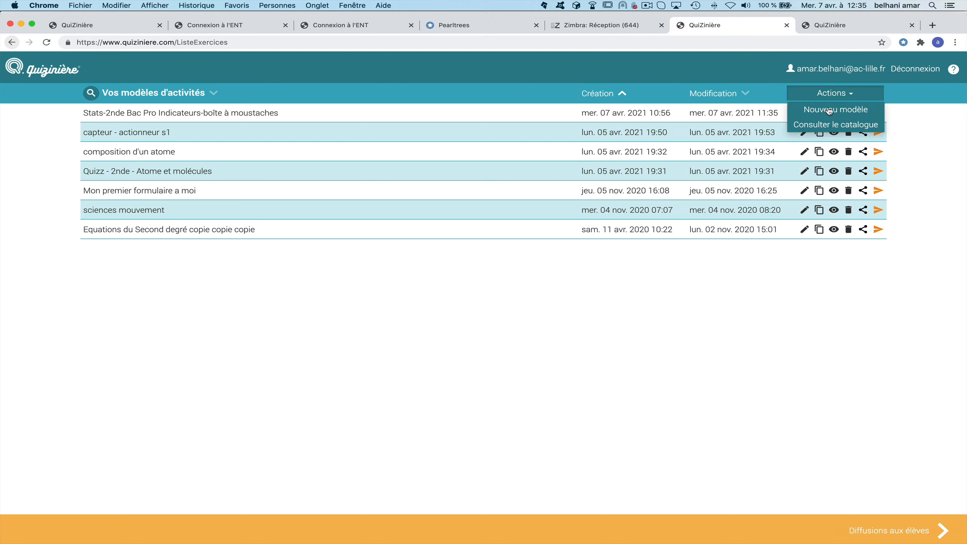
left_click(829, 111)
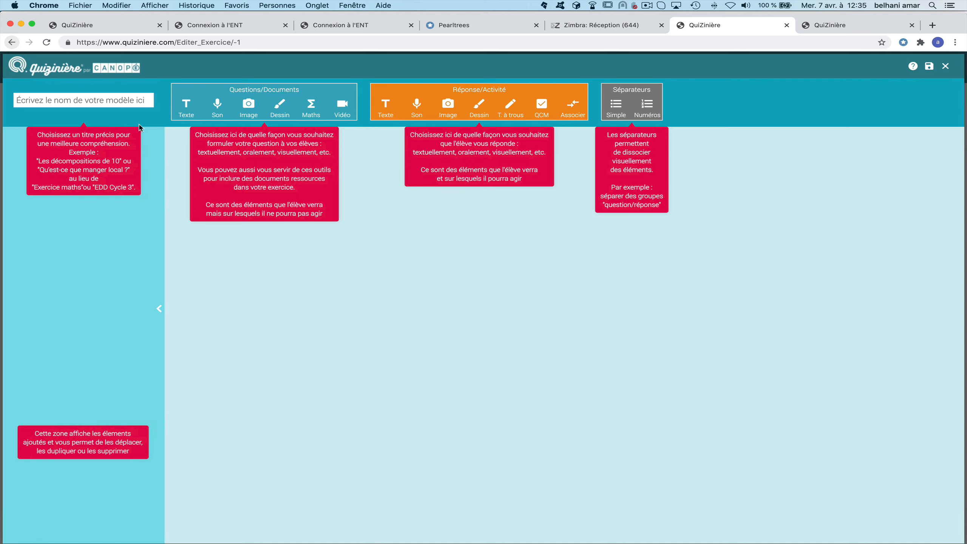
left_click(72, 100)
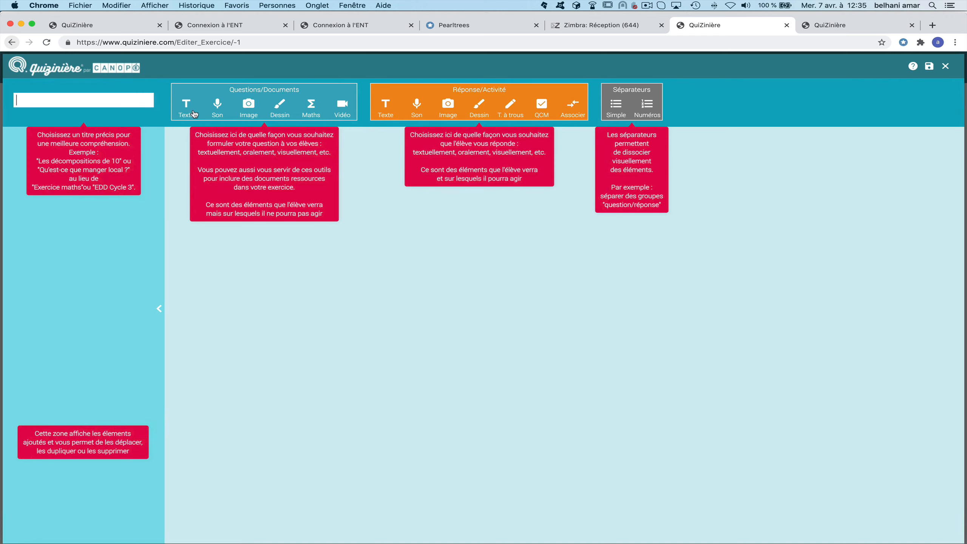
type("nouveau quizz")
Add a 'Question' text block followed by a written-answer field.
left_click(186, 110)
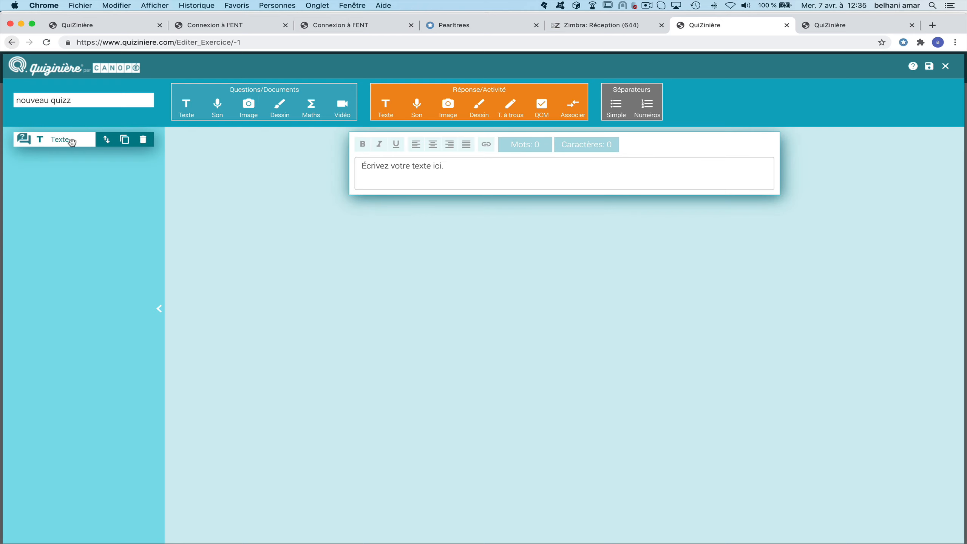
left_click(399, 174)
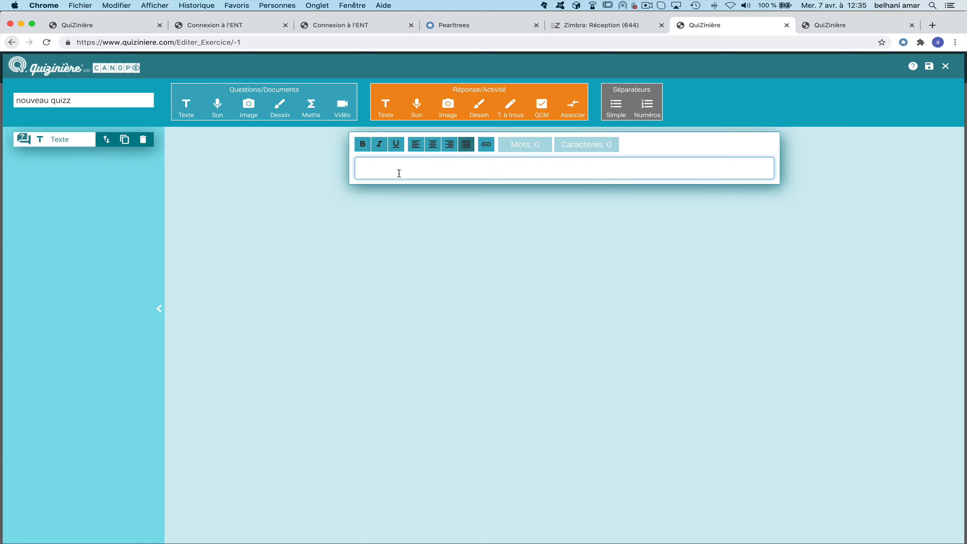
type("Question")
left_click(386, 115)
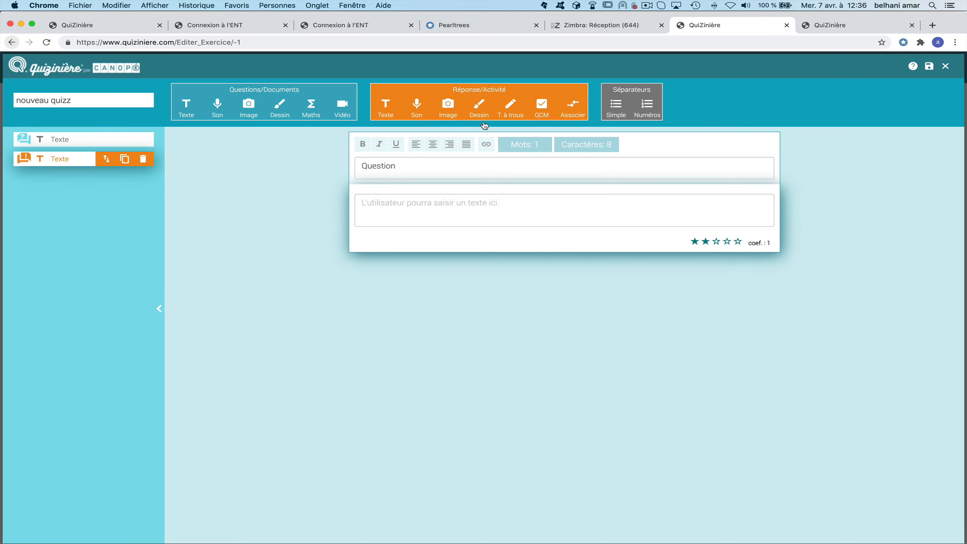
Add a 'question 2' text block followed by an empty fill-in-the-blank block.
left_click(186, 108)
left_click(425, 296)
type("question 2")
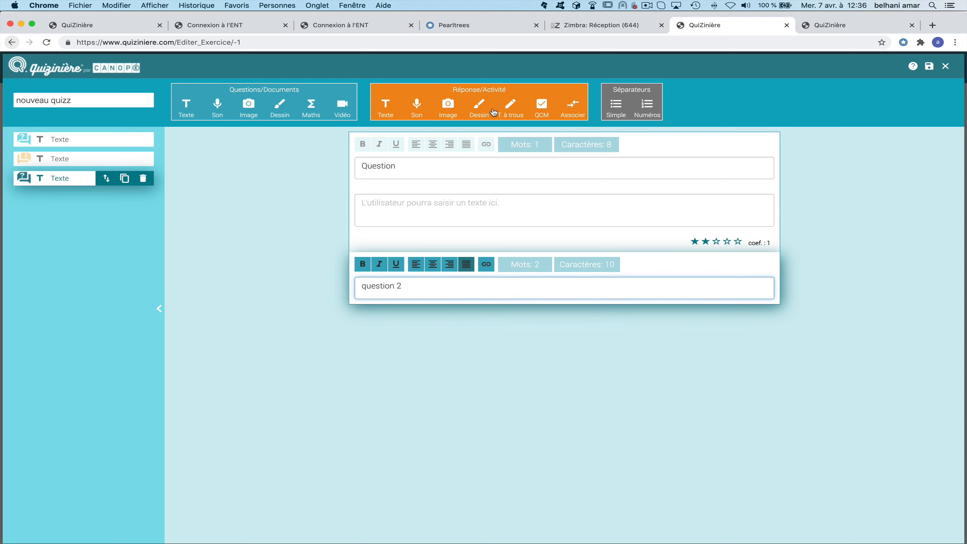
left_click(511, 108)
Enter the full cloze sentence 'mon texte à trou à compléter par l'élève.'.
left_click(436, 337)
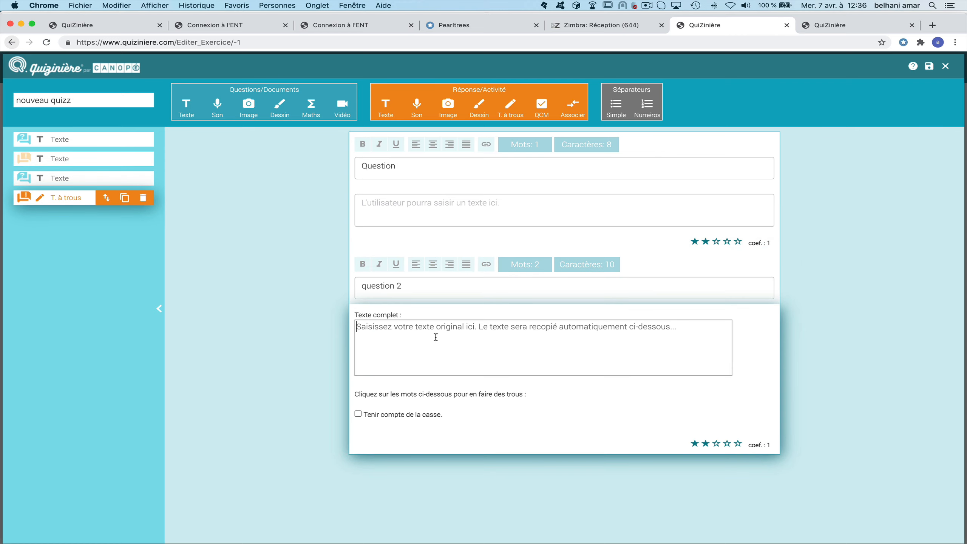
type("mon texte")
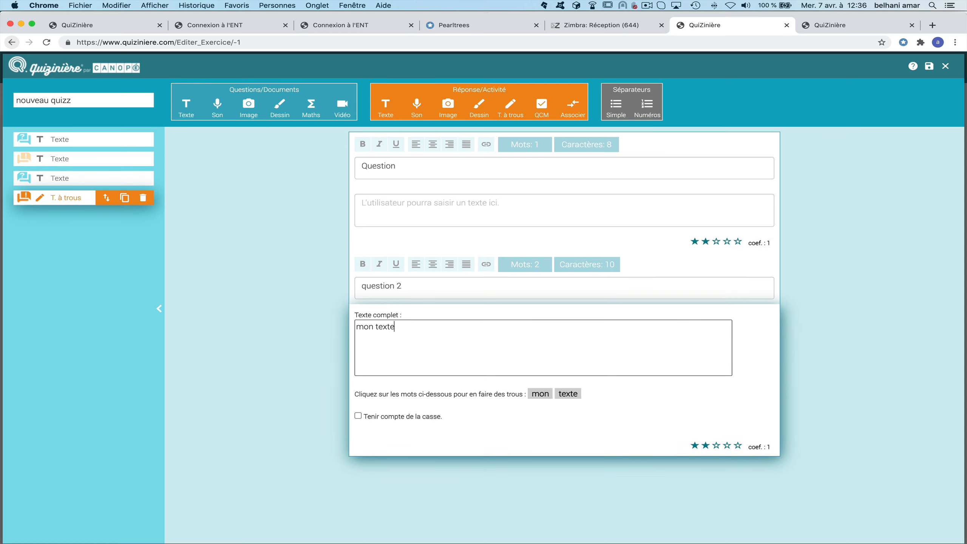
type(" à trou")
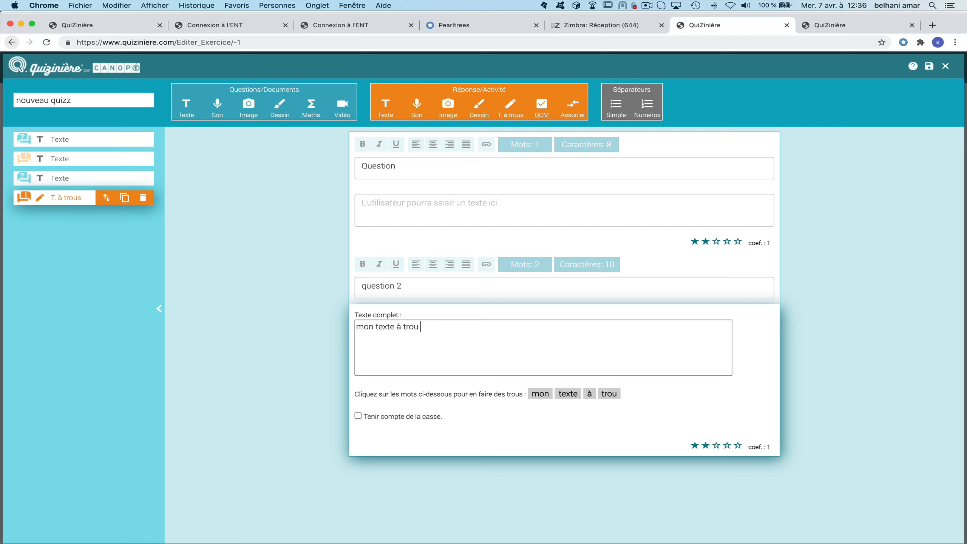
type(" à completé")
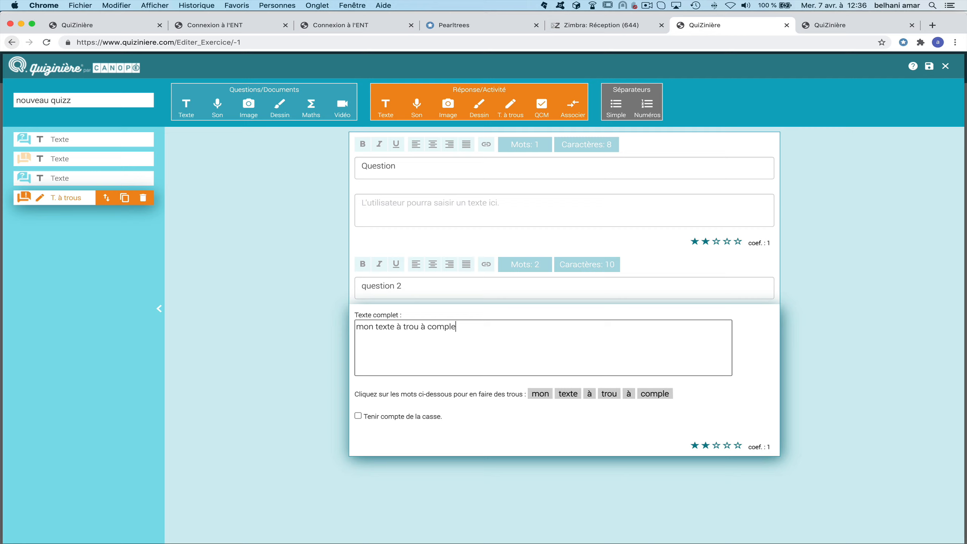
key("BackSpace")
key("BackSpace")
type("ter par ")
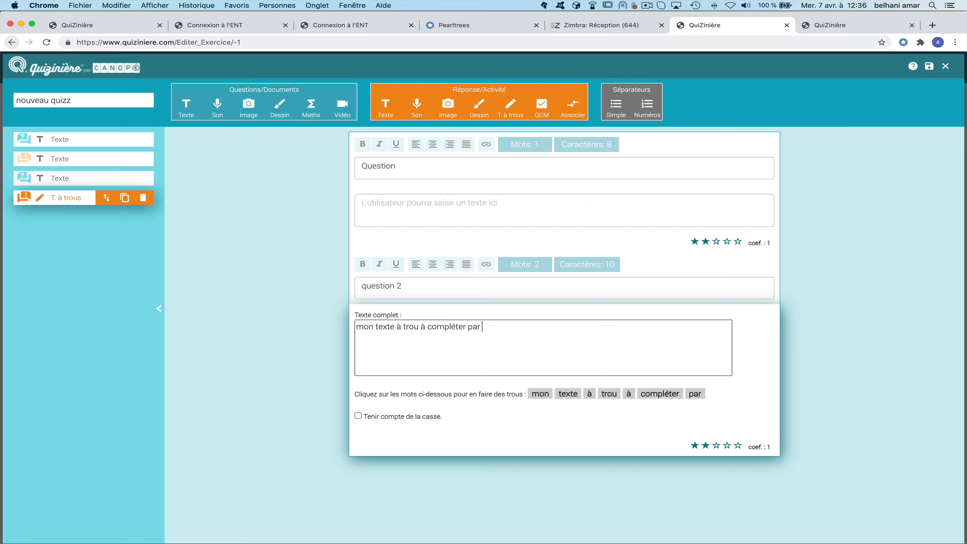
type("l'élève.")
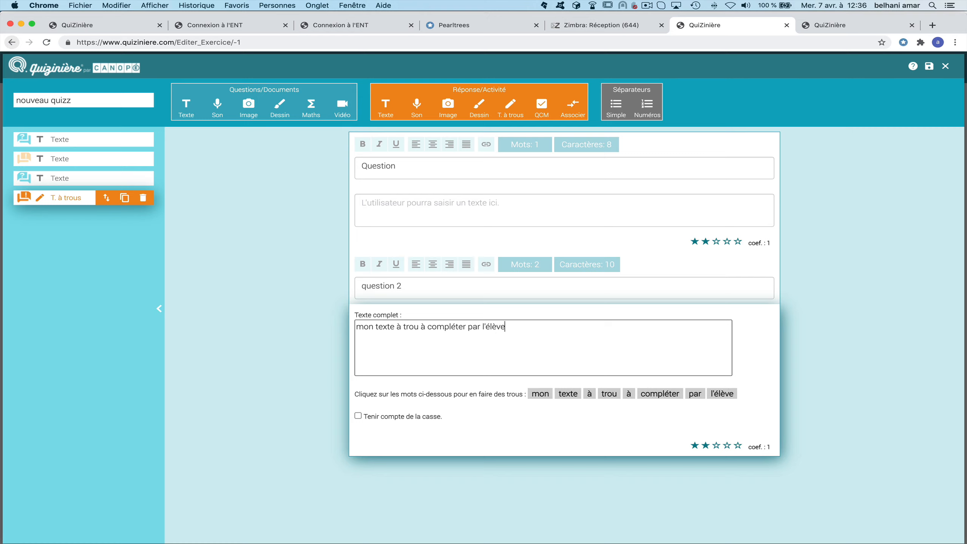
Turn trou and compléter into blanks, then add an image-upload answer block.
left_click(609, 398)
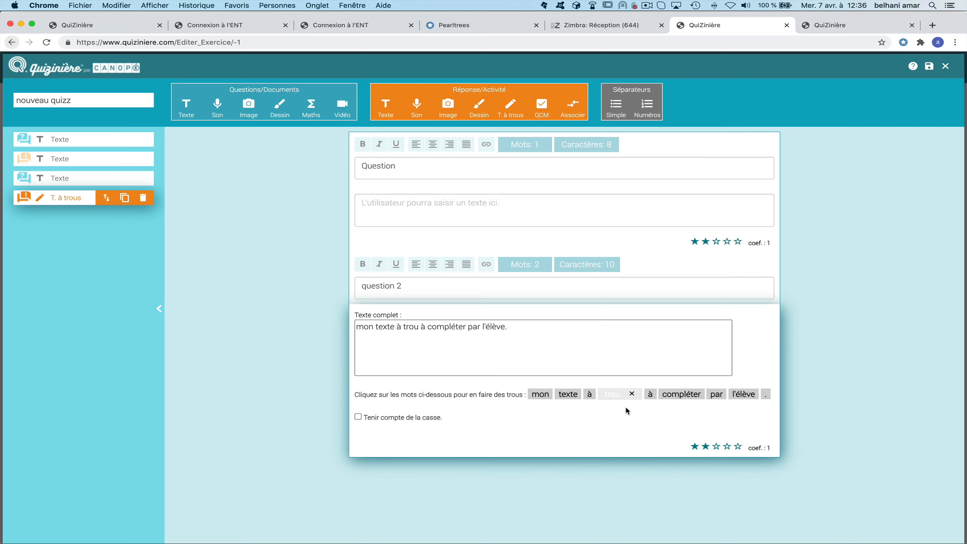
left_click(682, 395)
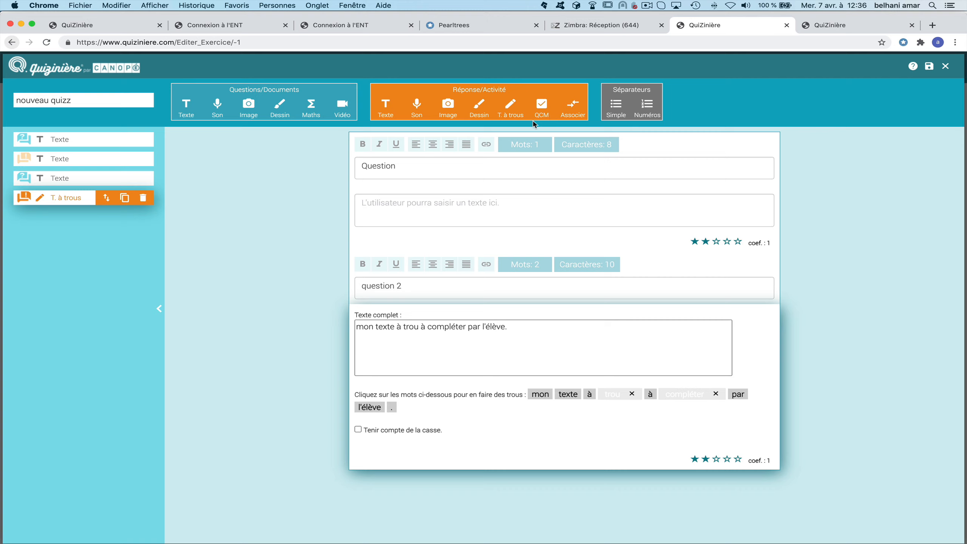
left_click(450, 107)
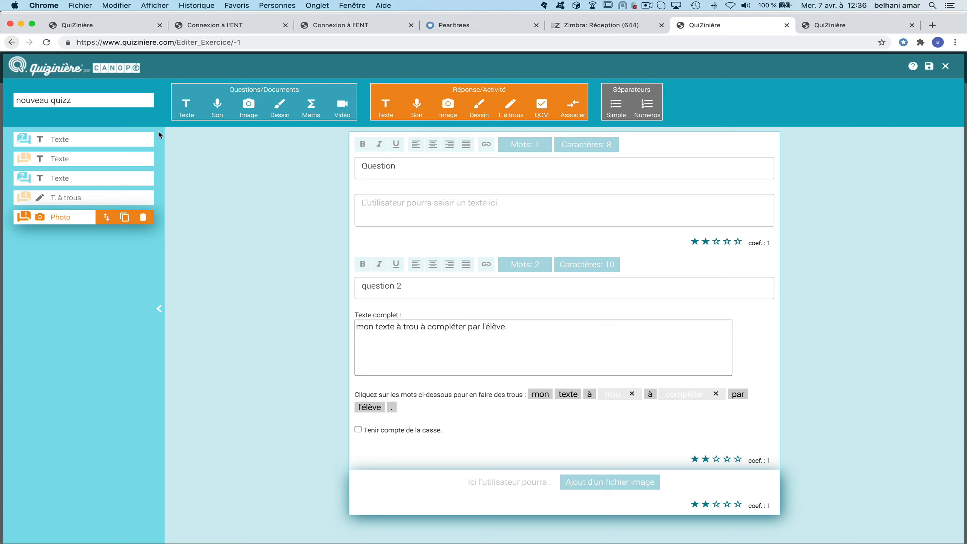
Insert an 'Envoyez votre travail' text and a drawing block after the cloze, then save and close.
left_click(91, 197)
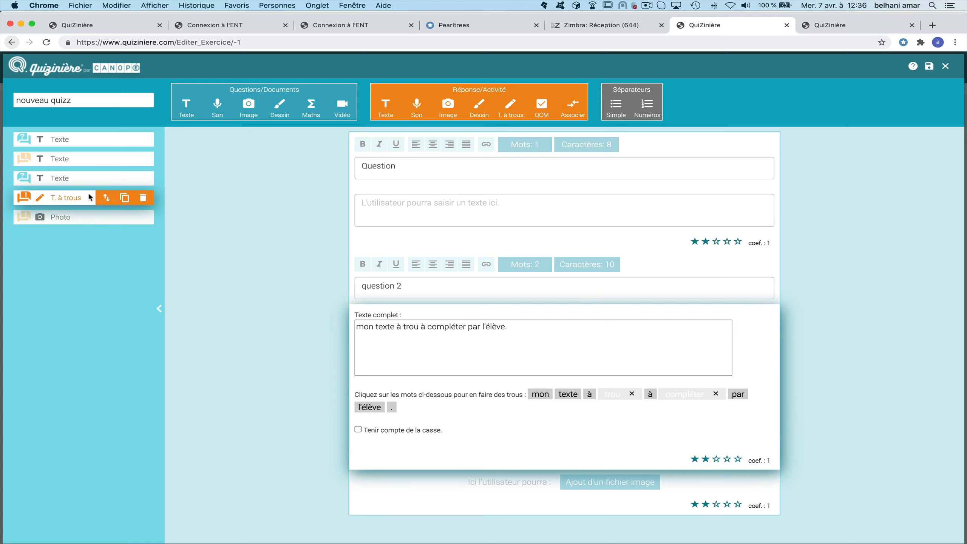
left_click(186, 107)
left_click(418, 475)
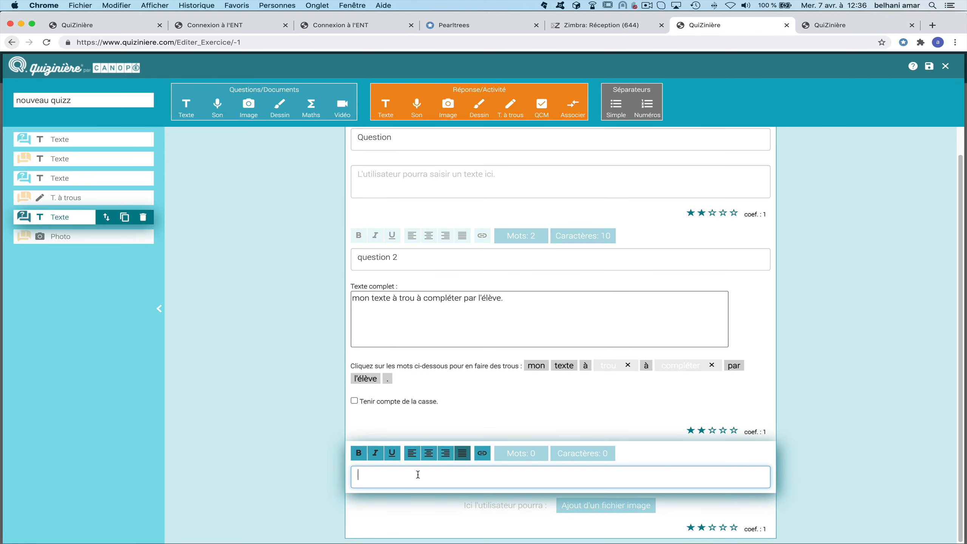
type("Envoyez votre travail")
left_click(478, 116)
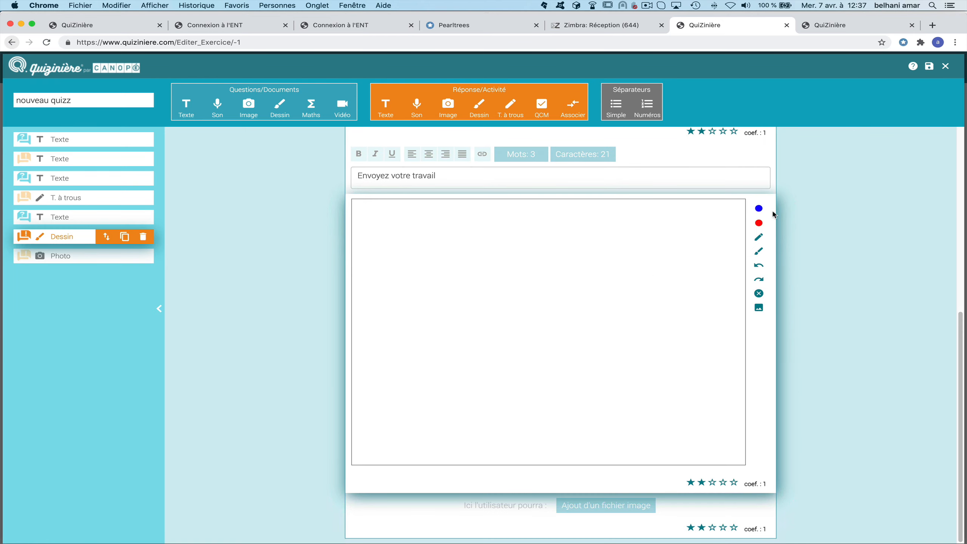
left_click(929, 66)
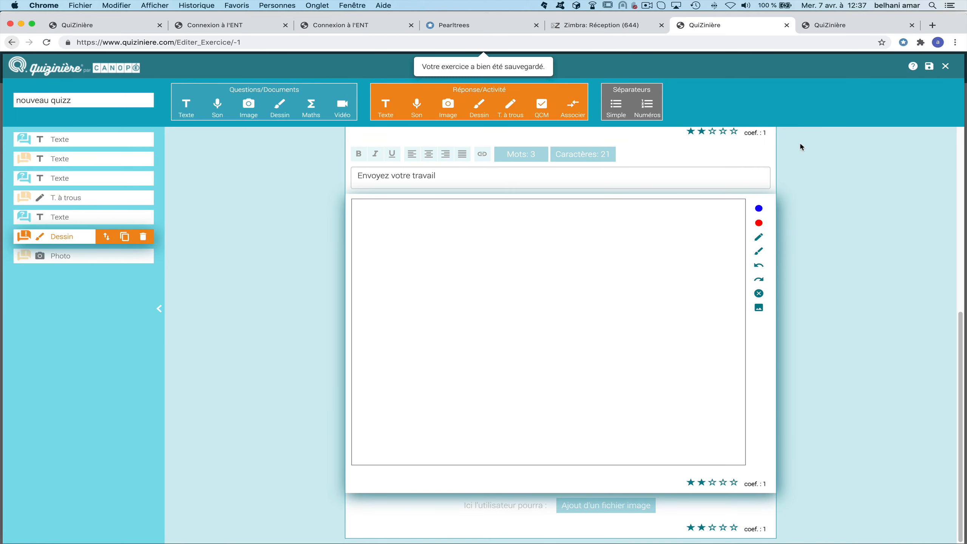
left_click(948, 67)
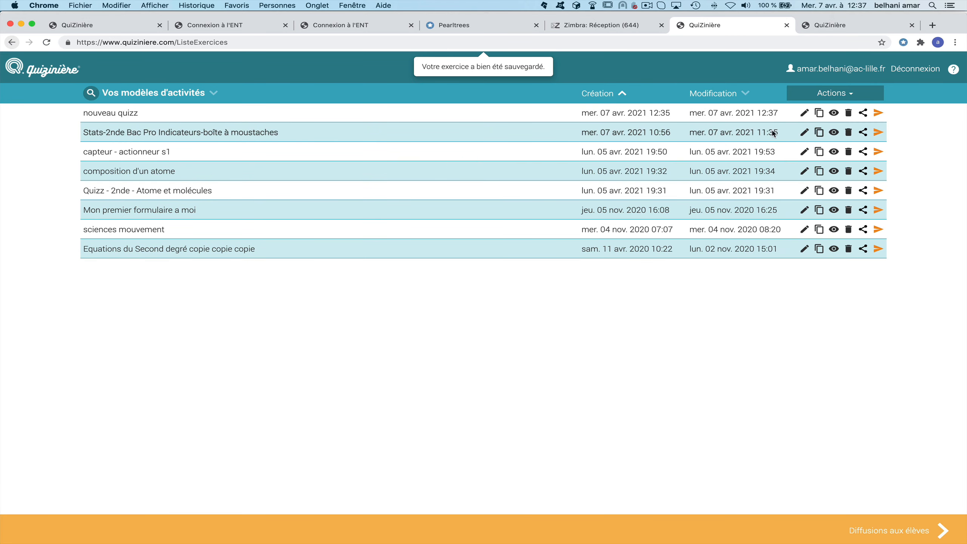
left_click(834, 114)
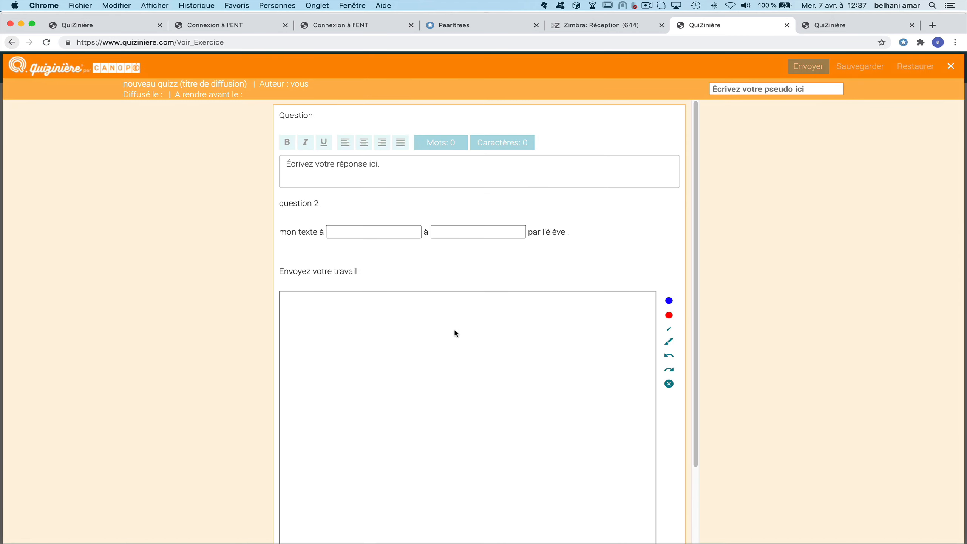
left_click(669, 316)
mouse_move(400, 337)
left_mouse_down()
mouse_move(438, 368)
mouse_move(513, 332)
mouse_move(435, 407)
left_mouse_up()
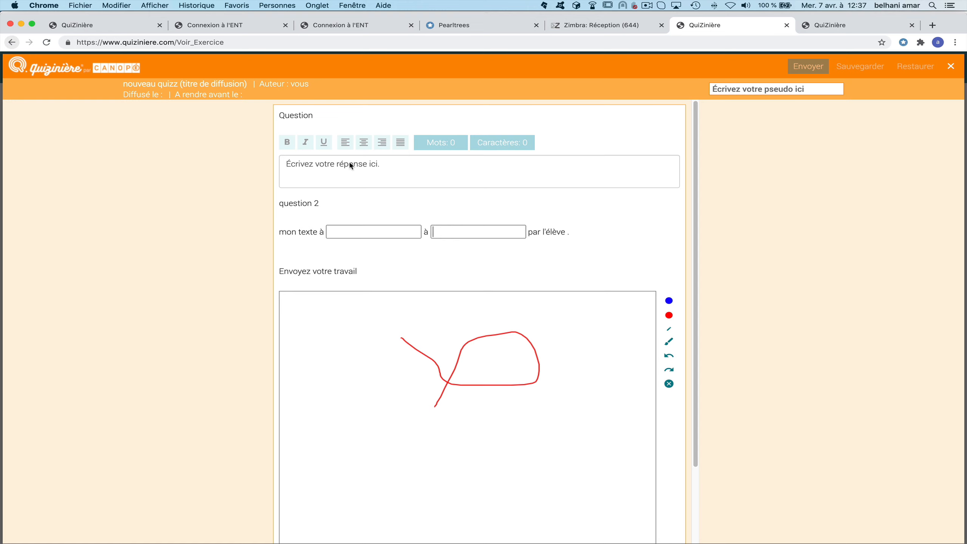
left_click(951, 66)
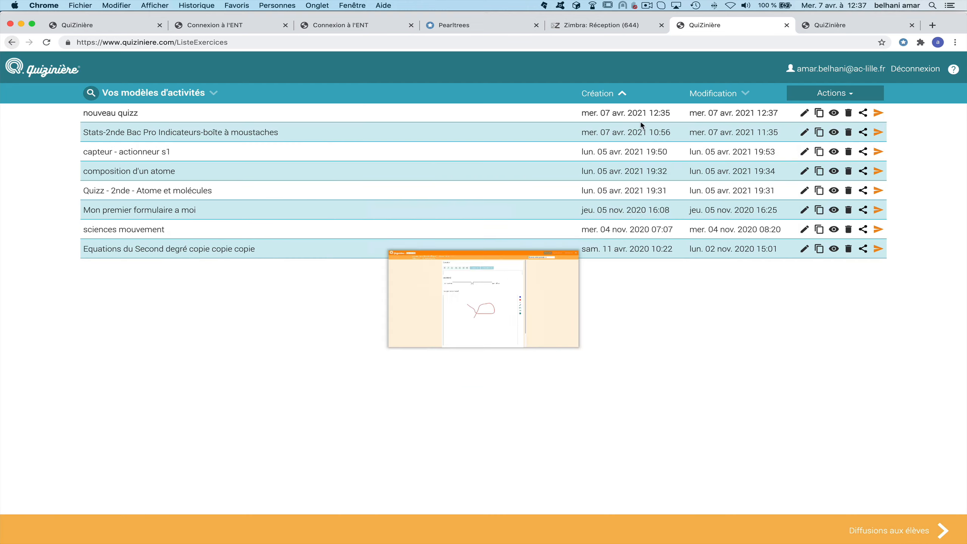
Reopen nouveau quizz for editing and select its photo block.
left_click(804, 113)
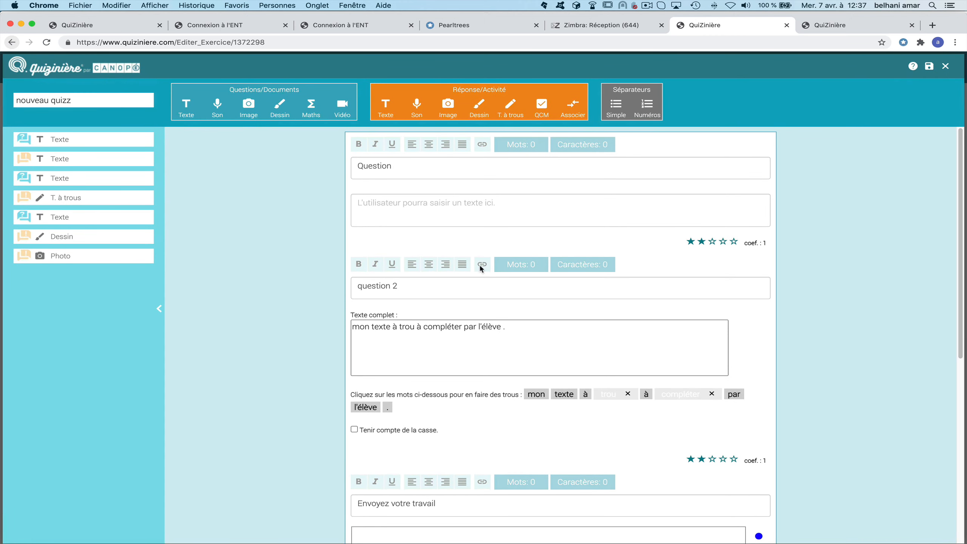
left_click(559, 218)
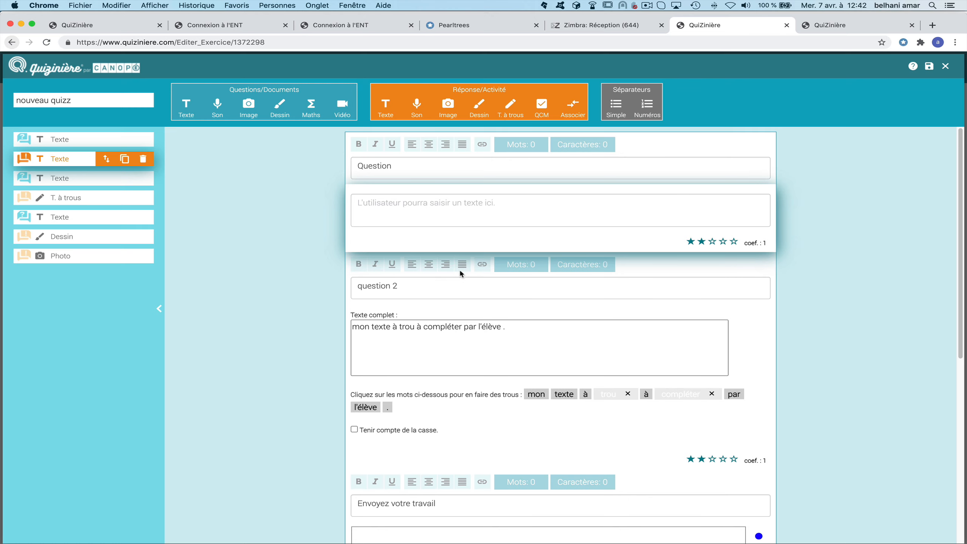
scroll(461, 273, "down", 9)
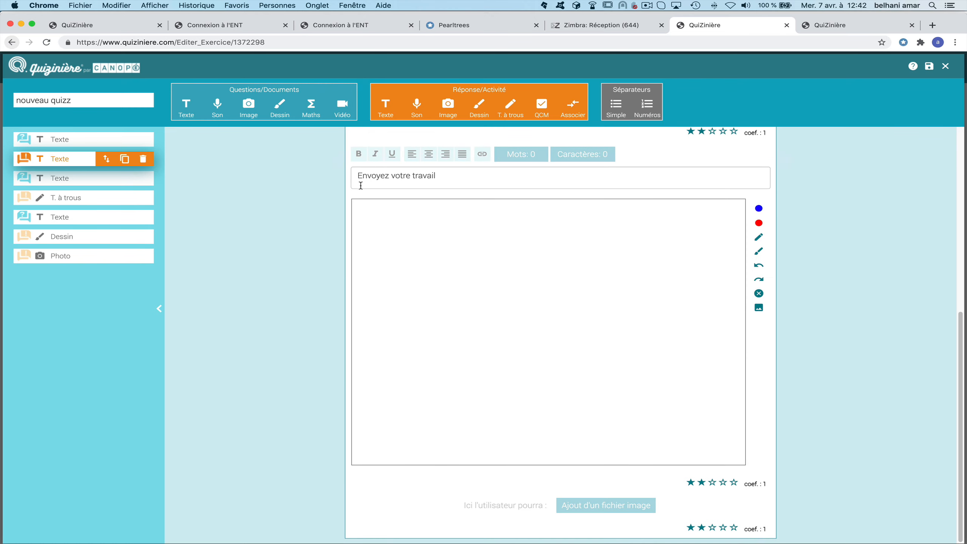
left_click(86, 256)
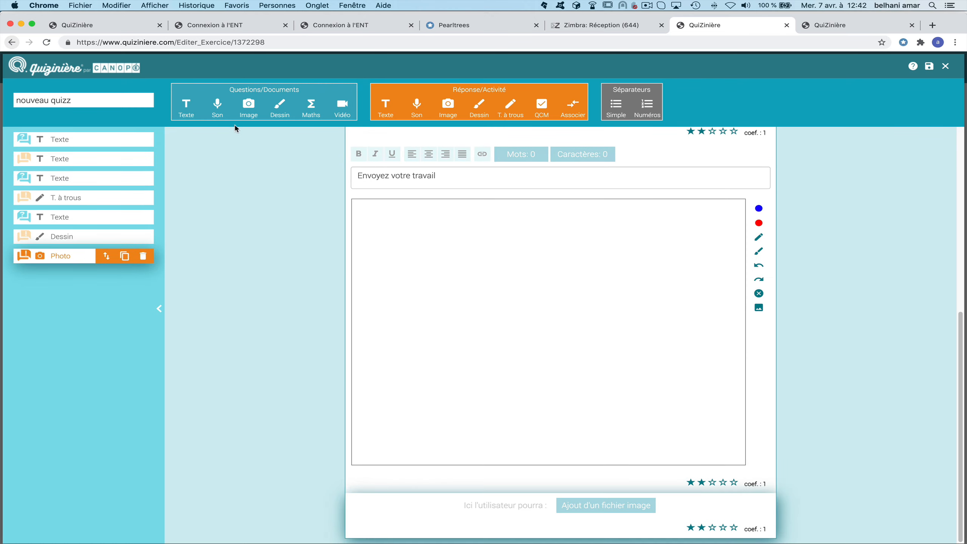
Add a maths formula block after the photo and open the KaTeX syntax reference.
left_click(311, 108)
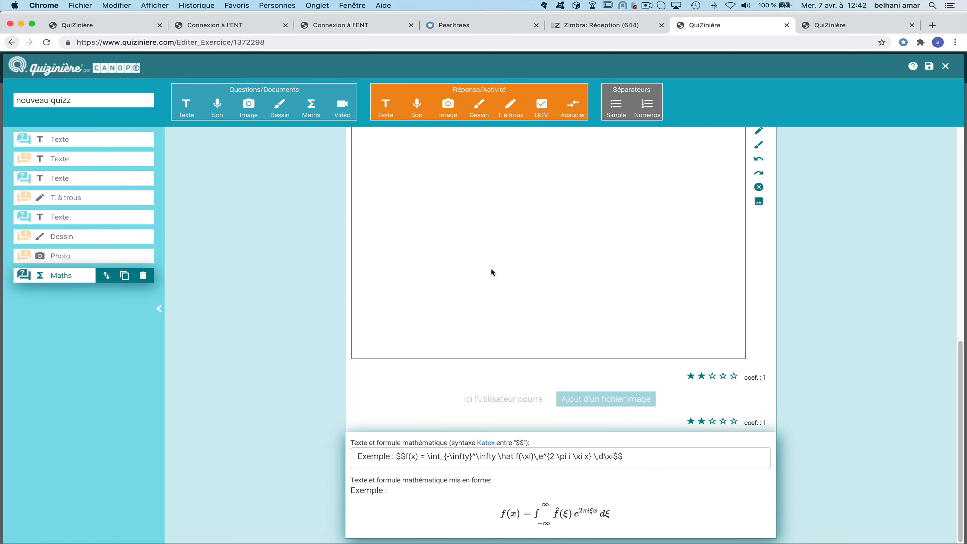
left_click(443, 455)
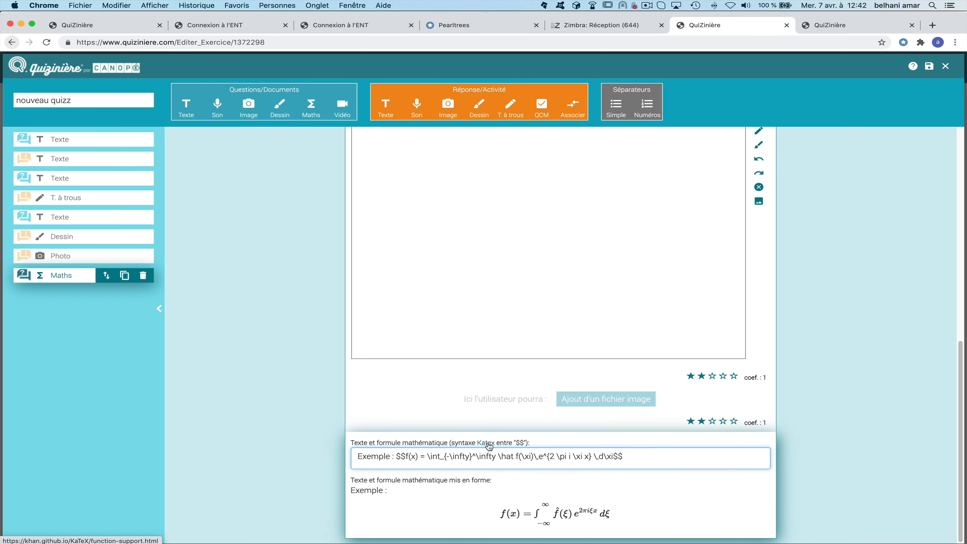
left_click(489, 444)
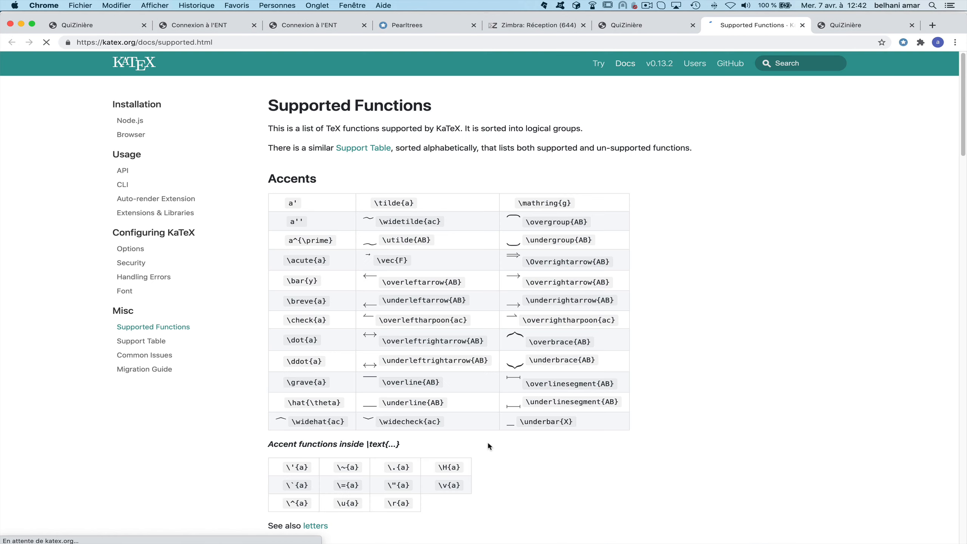
Scroll through the KaTeX Supported Functions page to review the available maths functions.
scroll(408, 234, "down", 5)
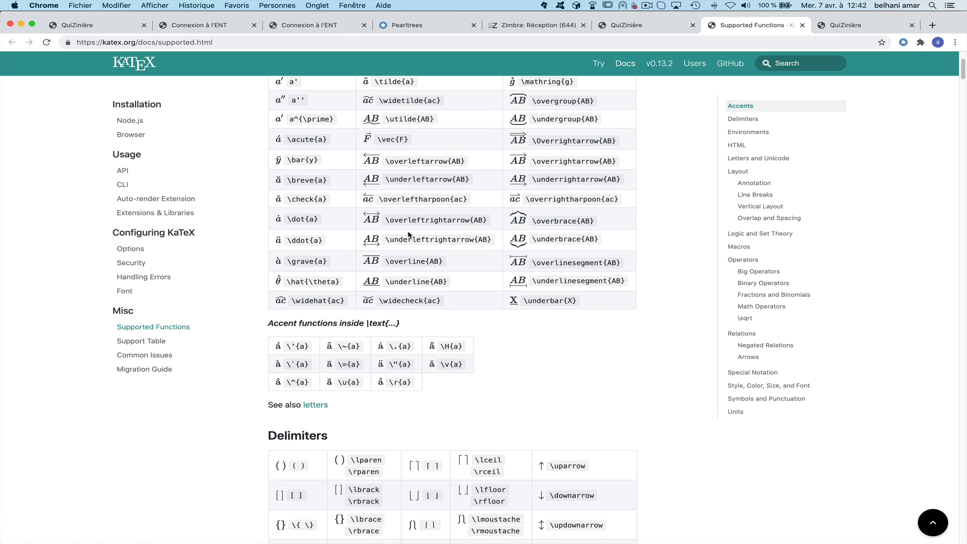
scroll(409, 234, "up", 4)
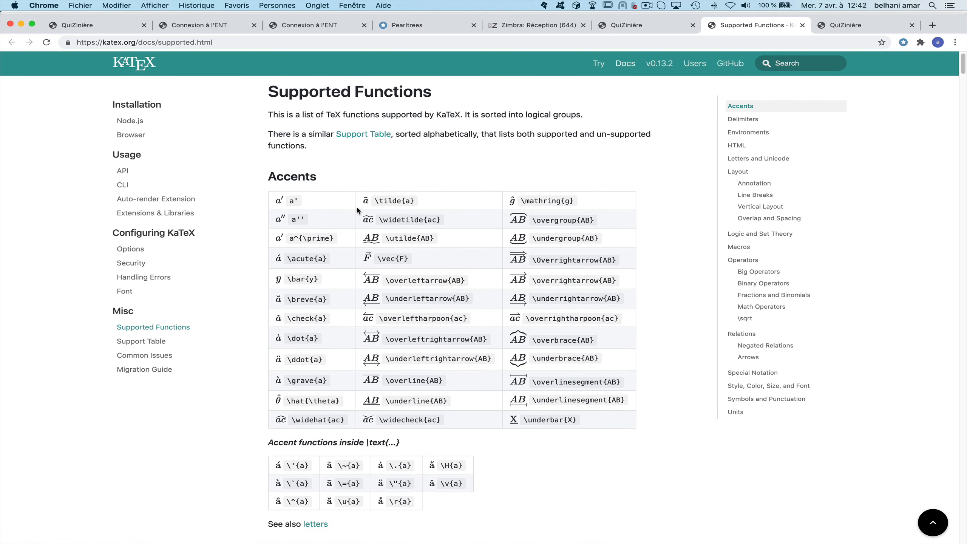
scroll(476, 329, "down", 15)
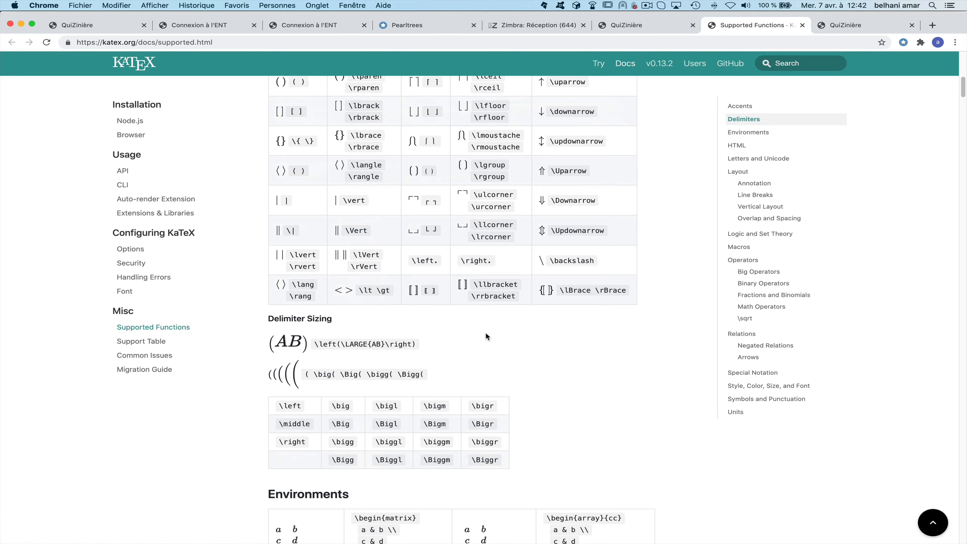
scroll(487, 335, "down", 15)
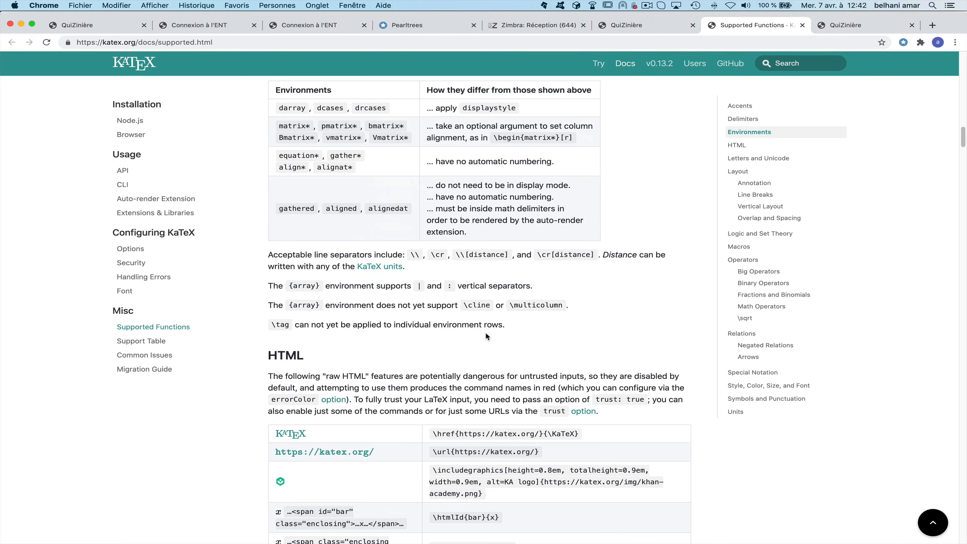
scroll(485, 335, "down", 7)
scroll(482, 324, "up", 18)
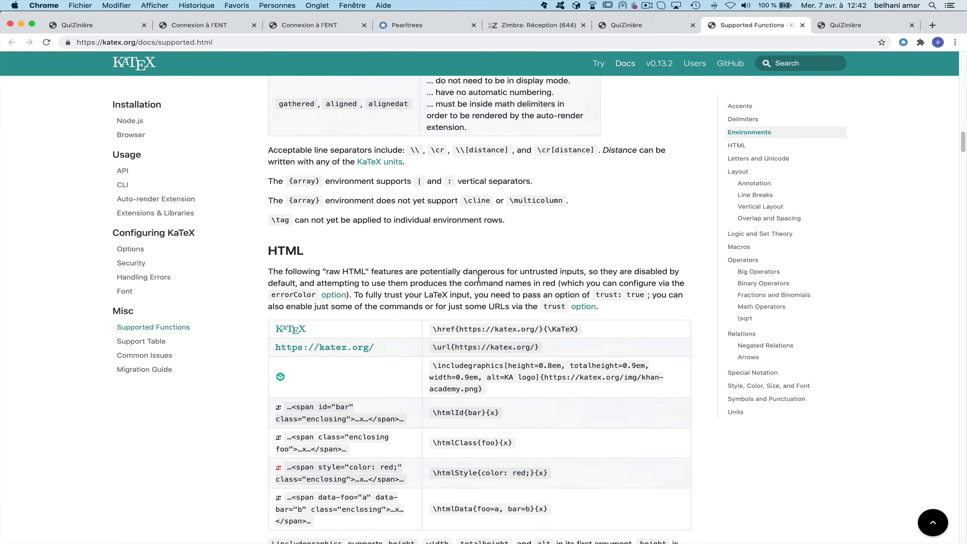
scroll(482, 288, "up", 20)
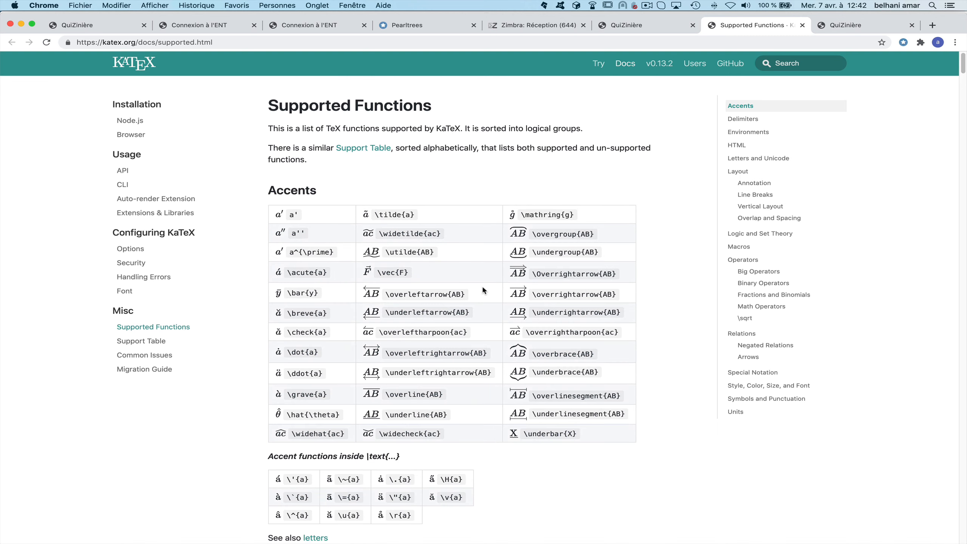
In the quiz editor, add a video block after the maths formula and focus its URL field.
left_click(639, 26)
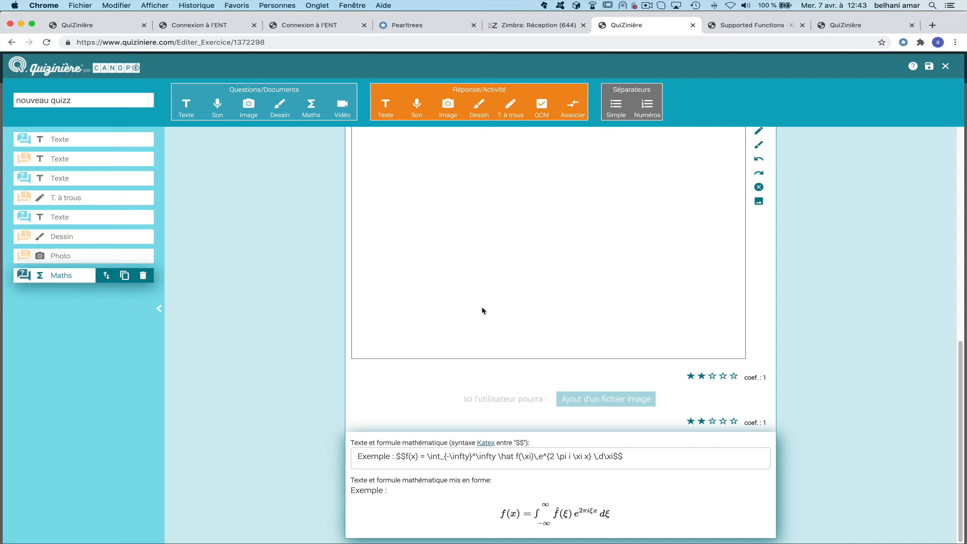
left_click(345, 110)
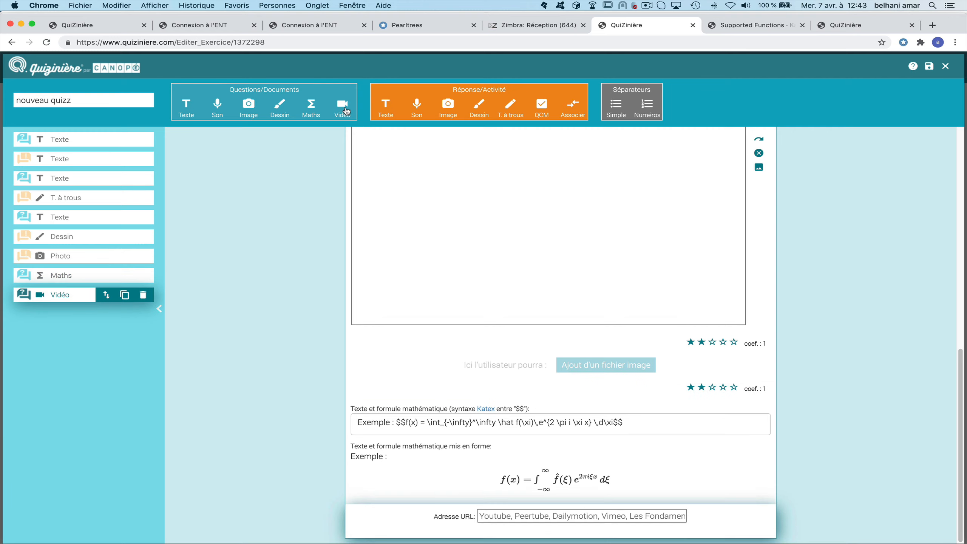
left_click(513, 517)
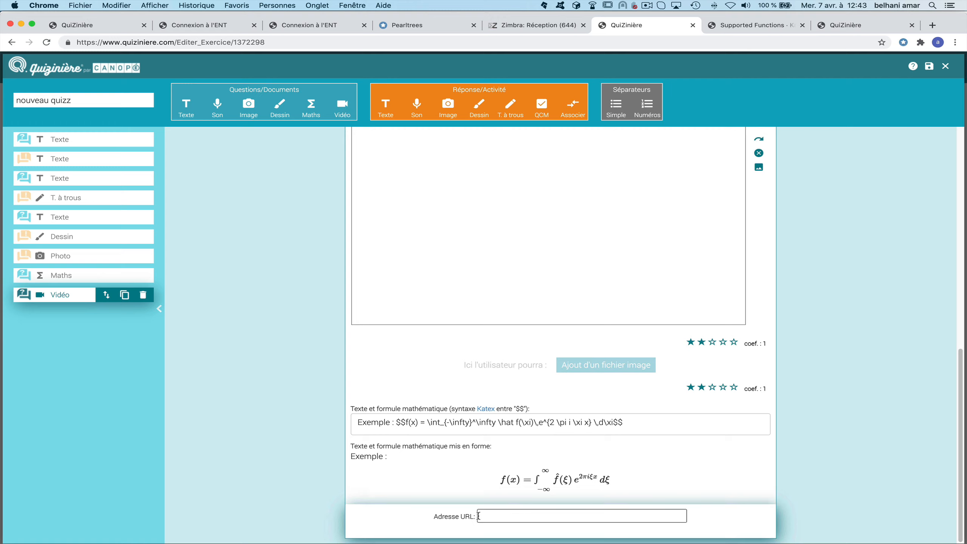